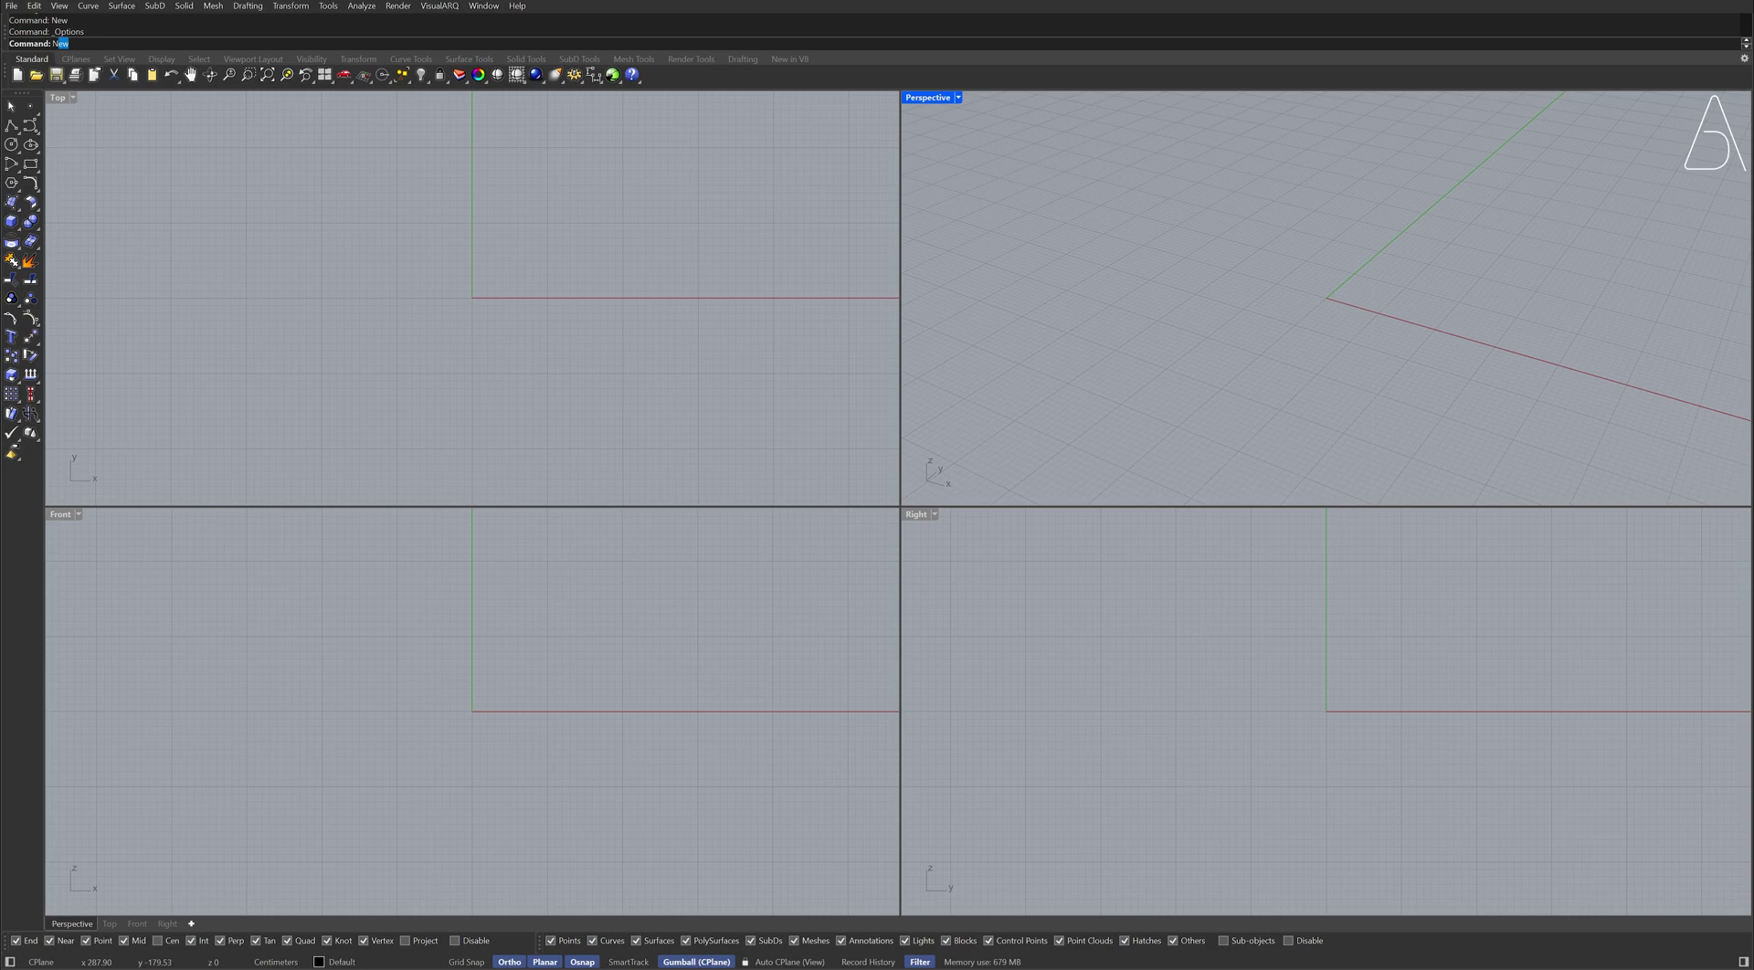
Step: Start a new model from the Large Objects - Centimeters template with Perspective maximized
key("Return")
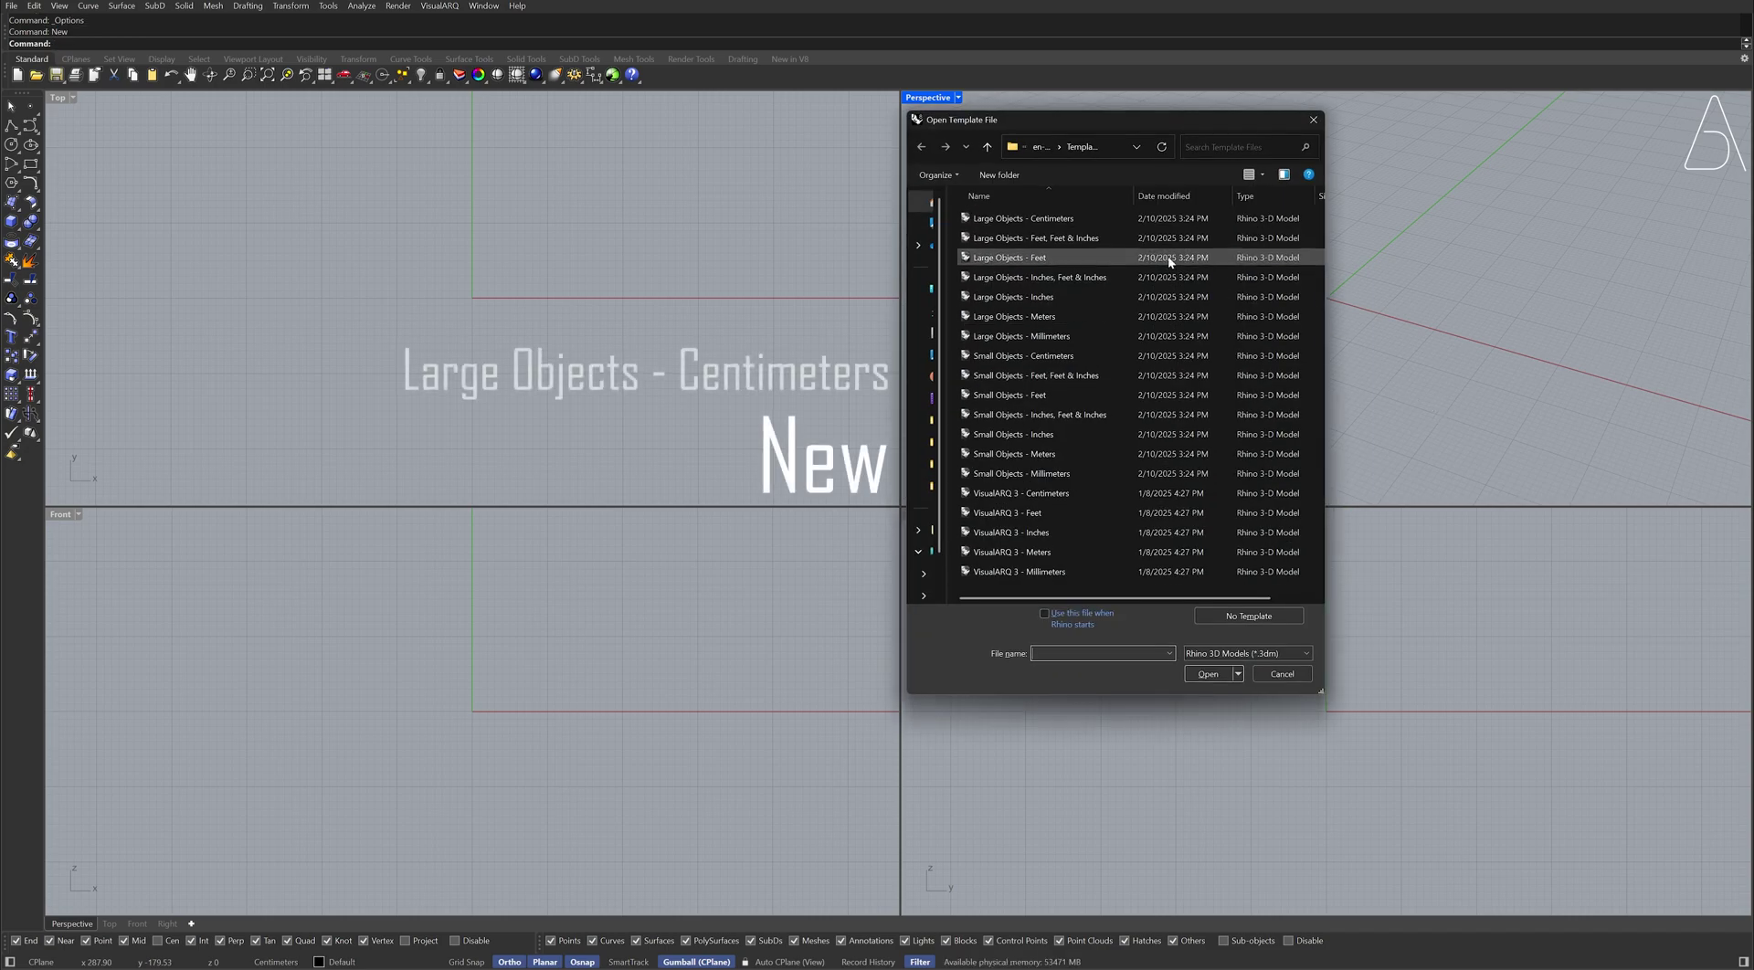
double_click(1099, 218)
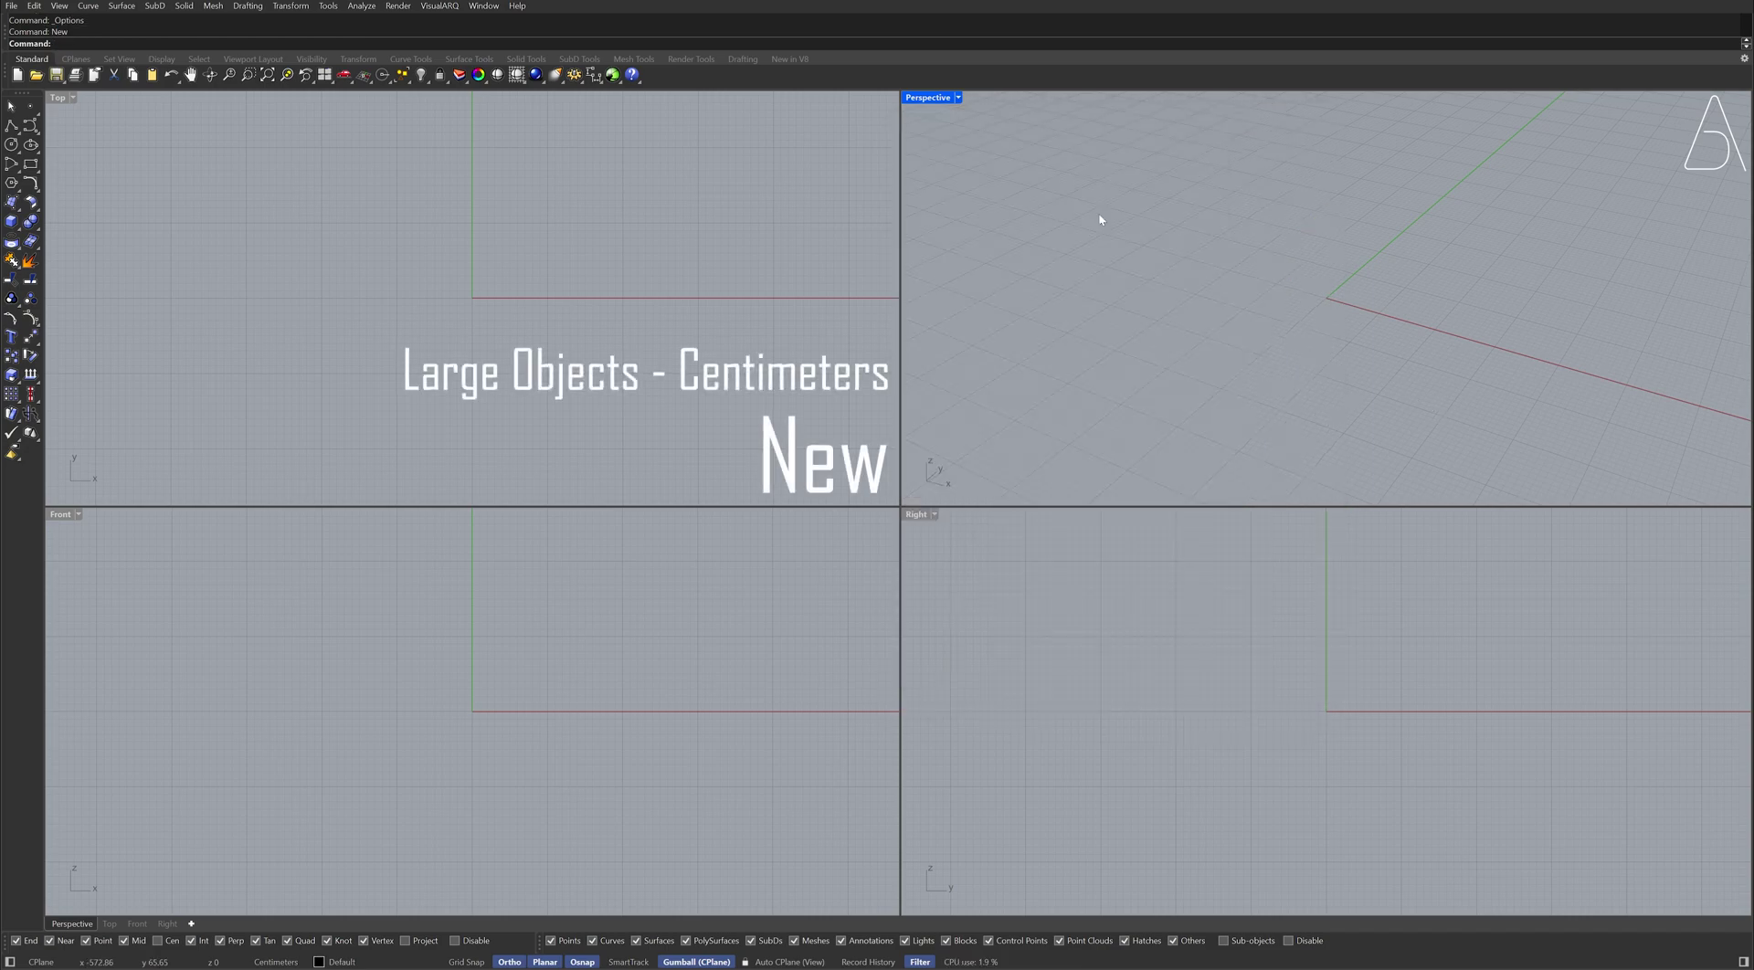
double_click(937, 97)
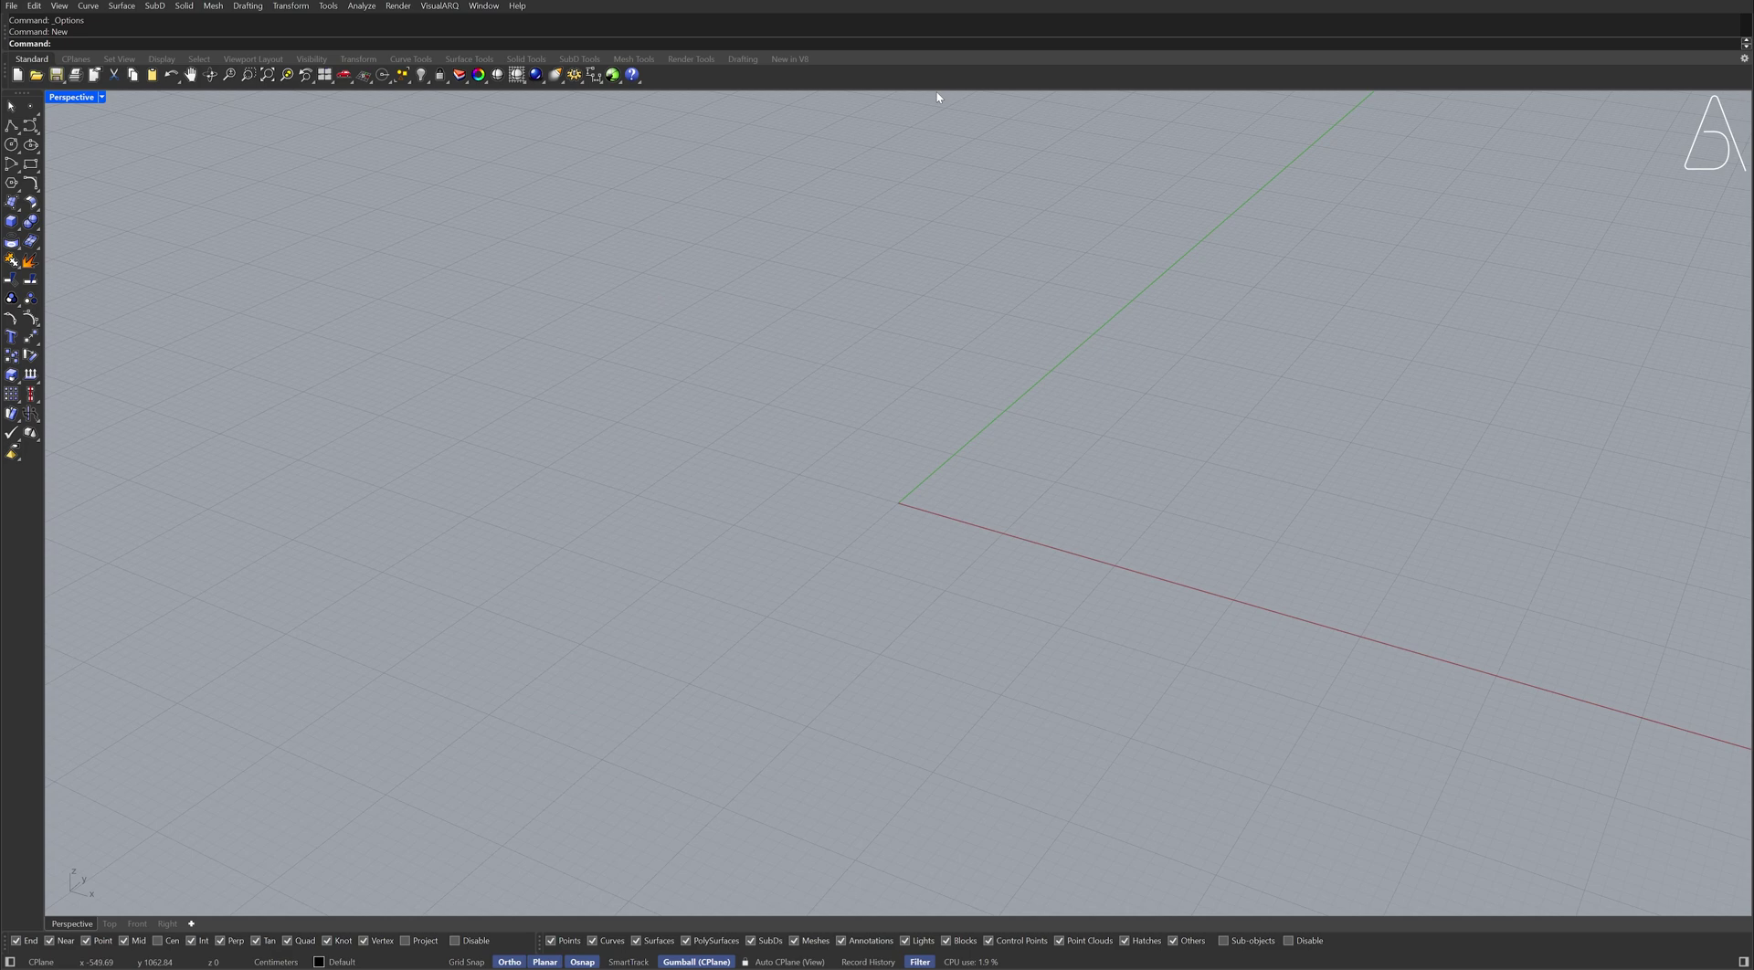
scroll(1056, 540, "up", 2)
scroll(1065, 524, "up", 3)
Step: Draw a 130 by 27 plane with its corner at the origin
type("p")
key("Return")
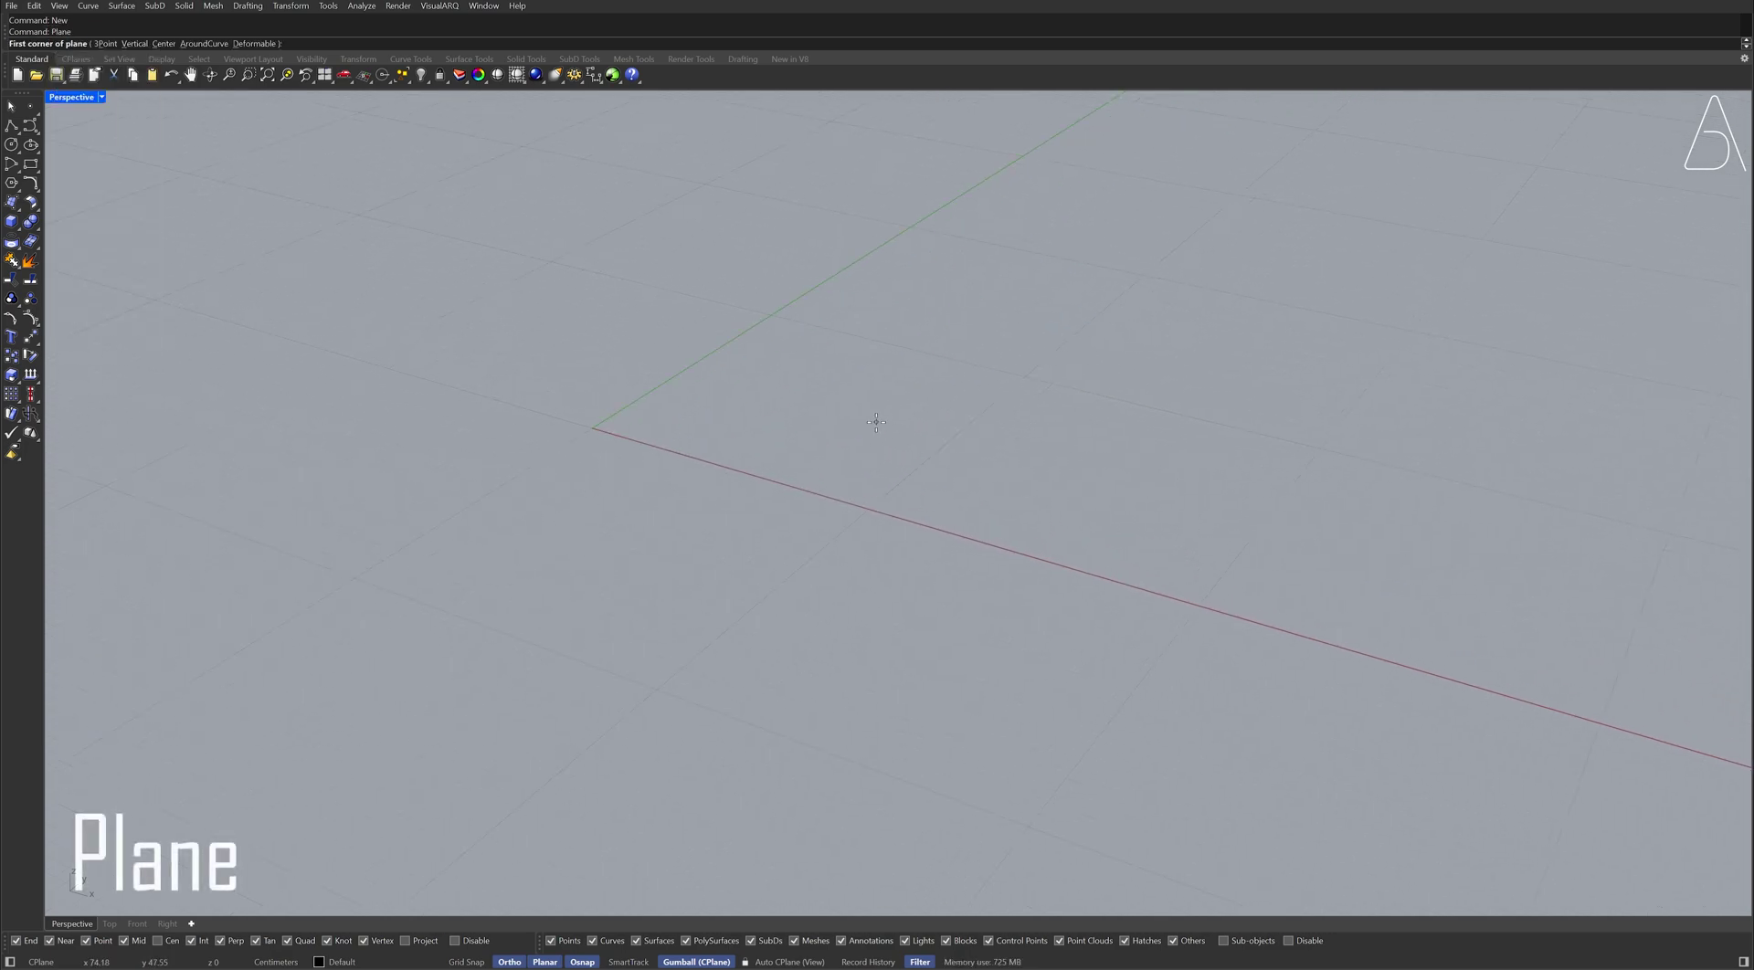
left_click(592, 427)
type("130")
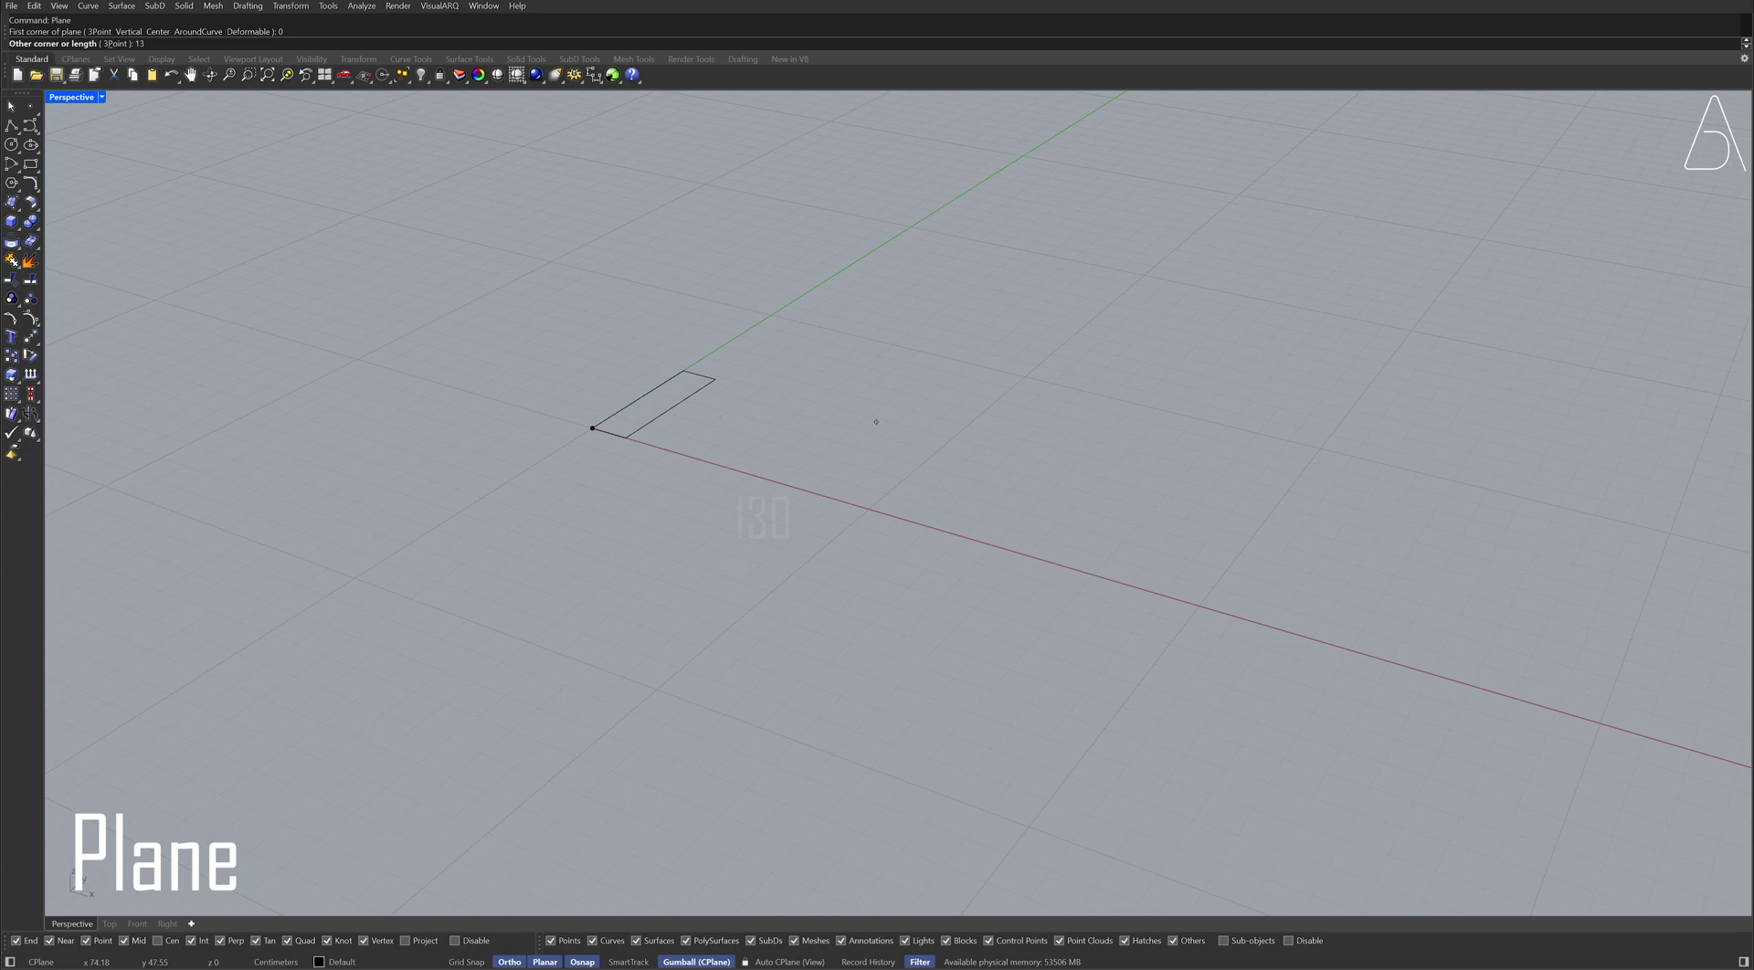
key("Return")
type("27")
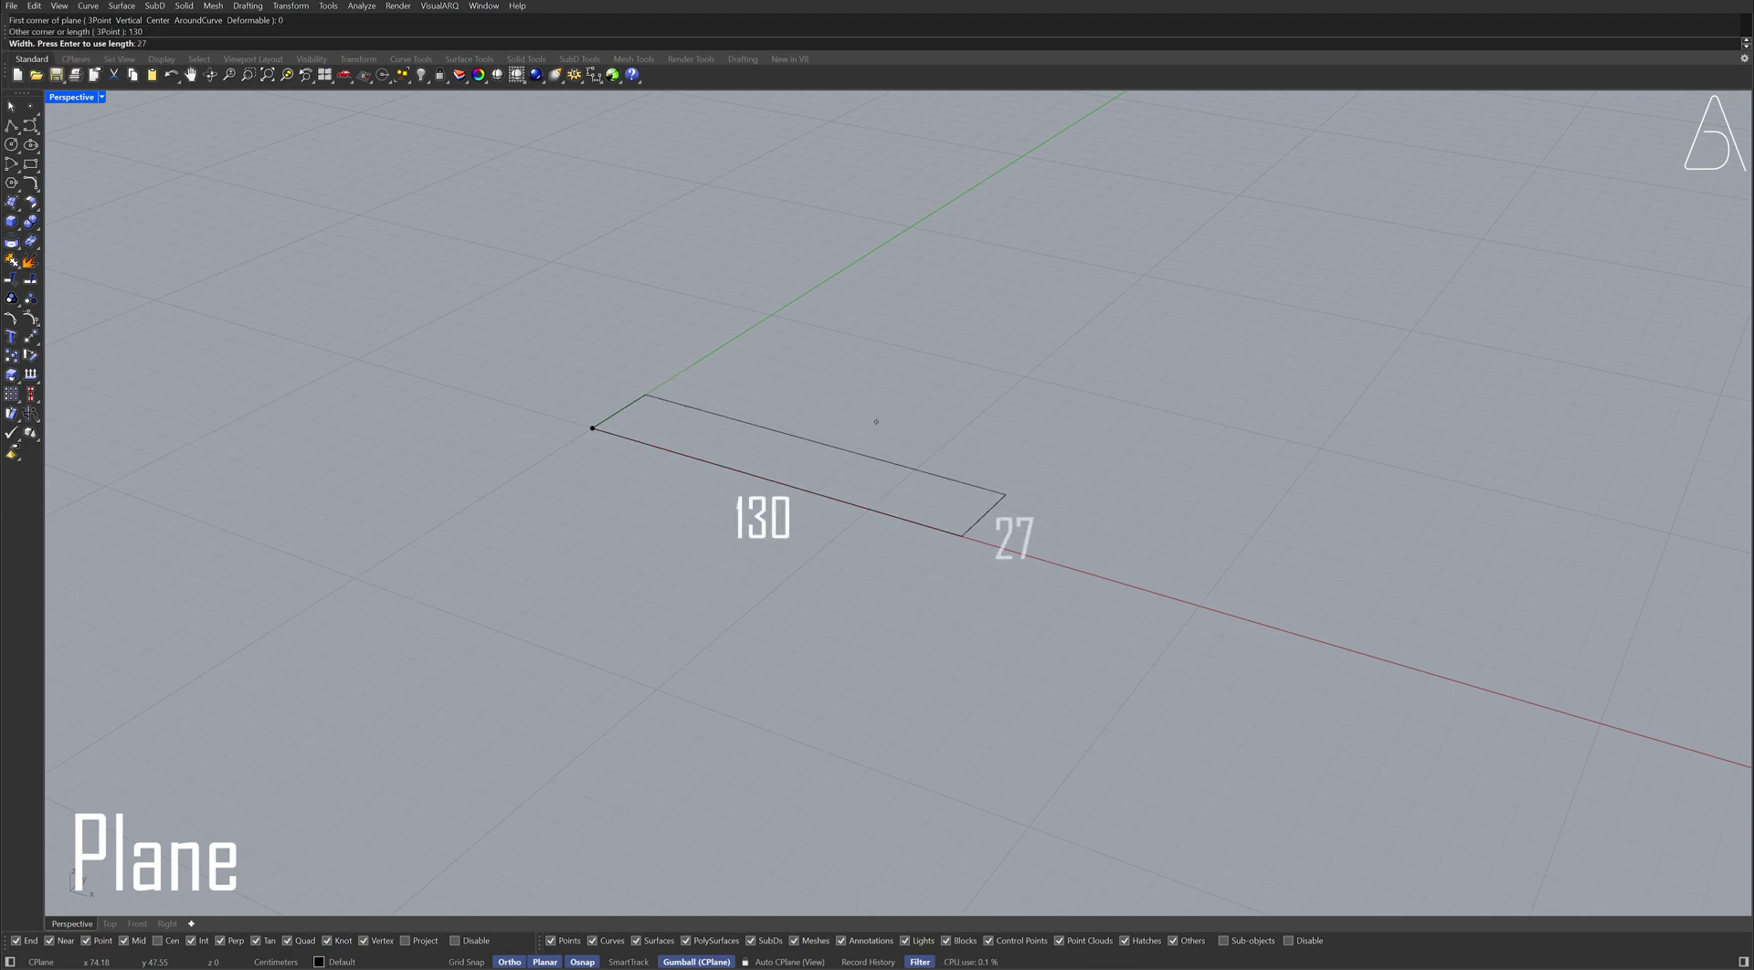
key("Return")
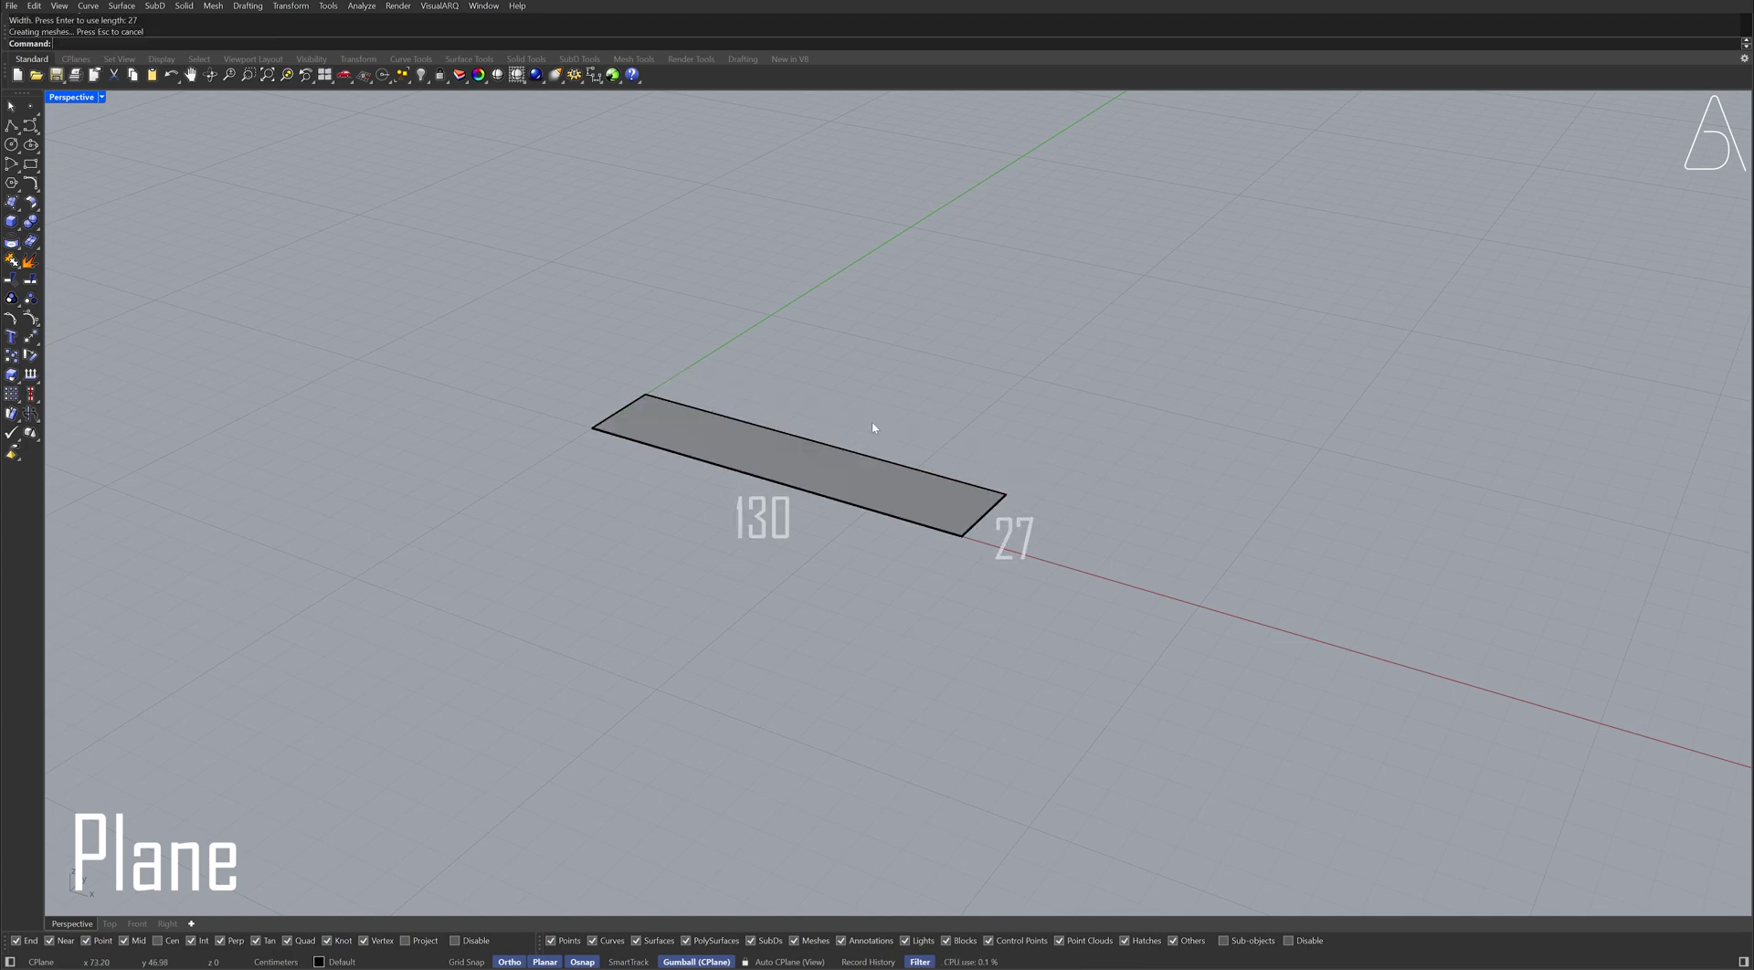
Step: Raise the plane 17.5 units using the gumball
right_click_drag(704, 422, 838, 428)
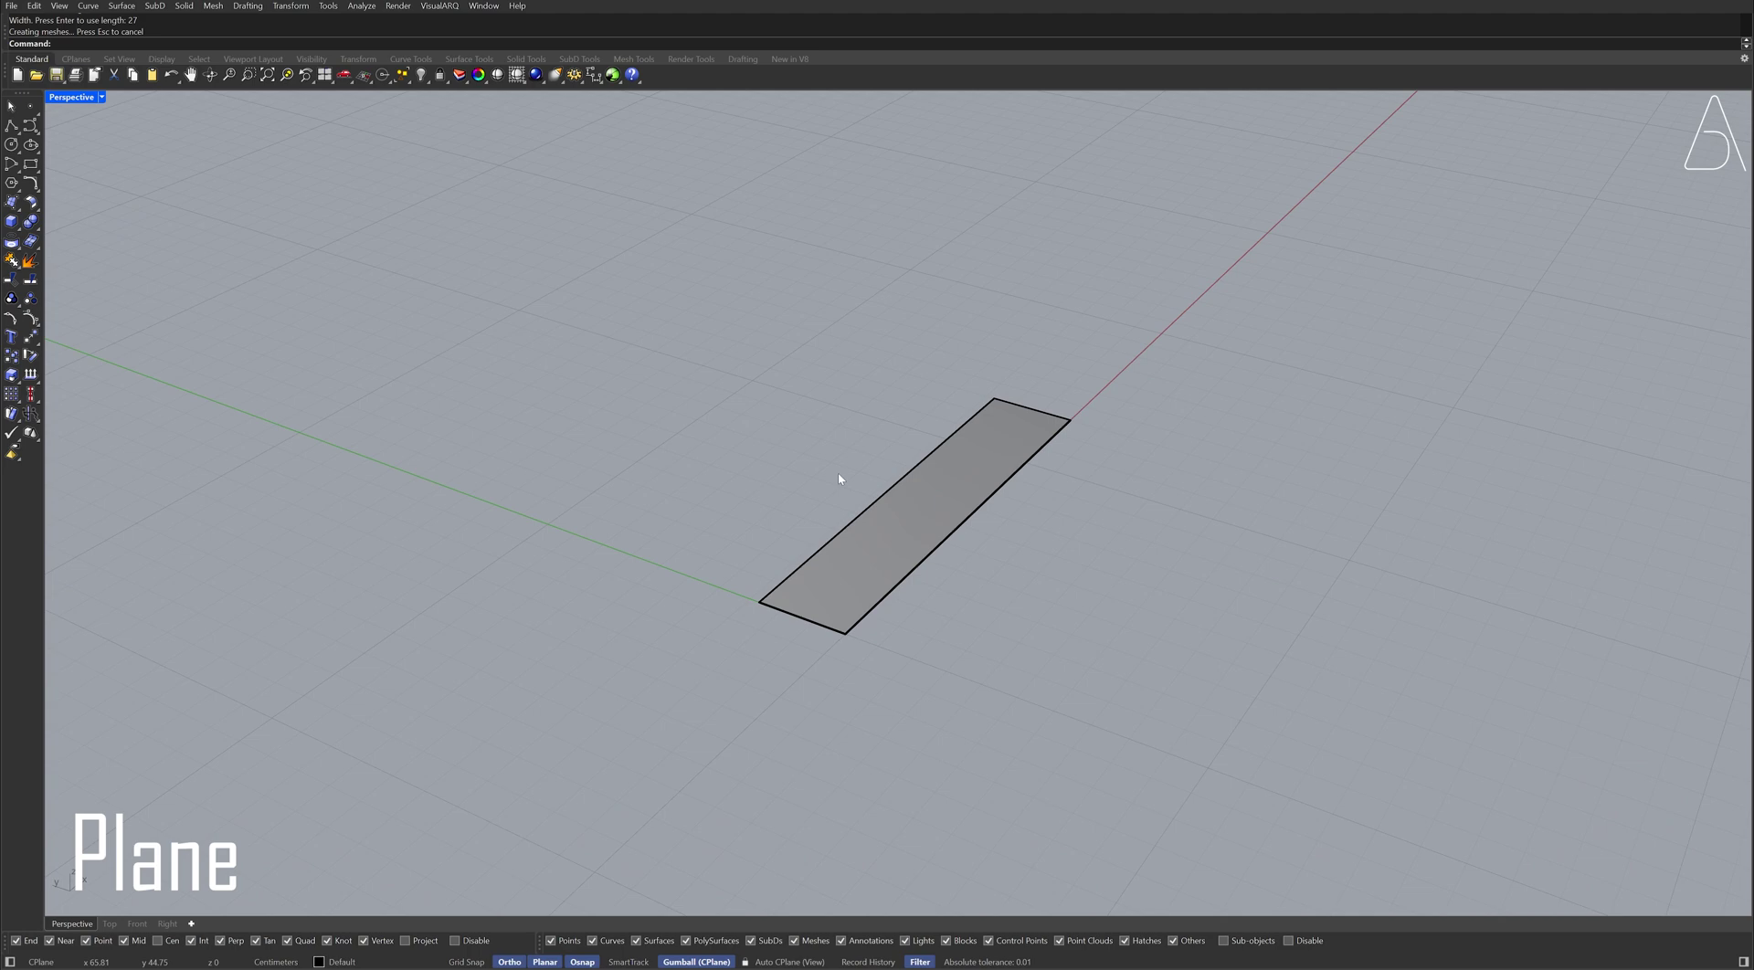
scroll(826, 484, "up", 1)
scroll(821, 507, "up", 3)
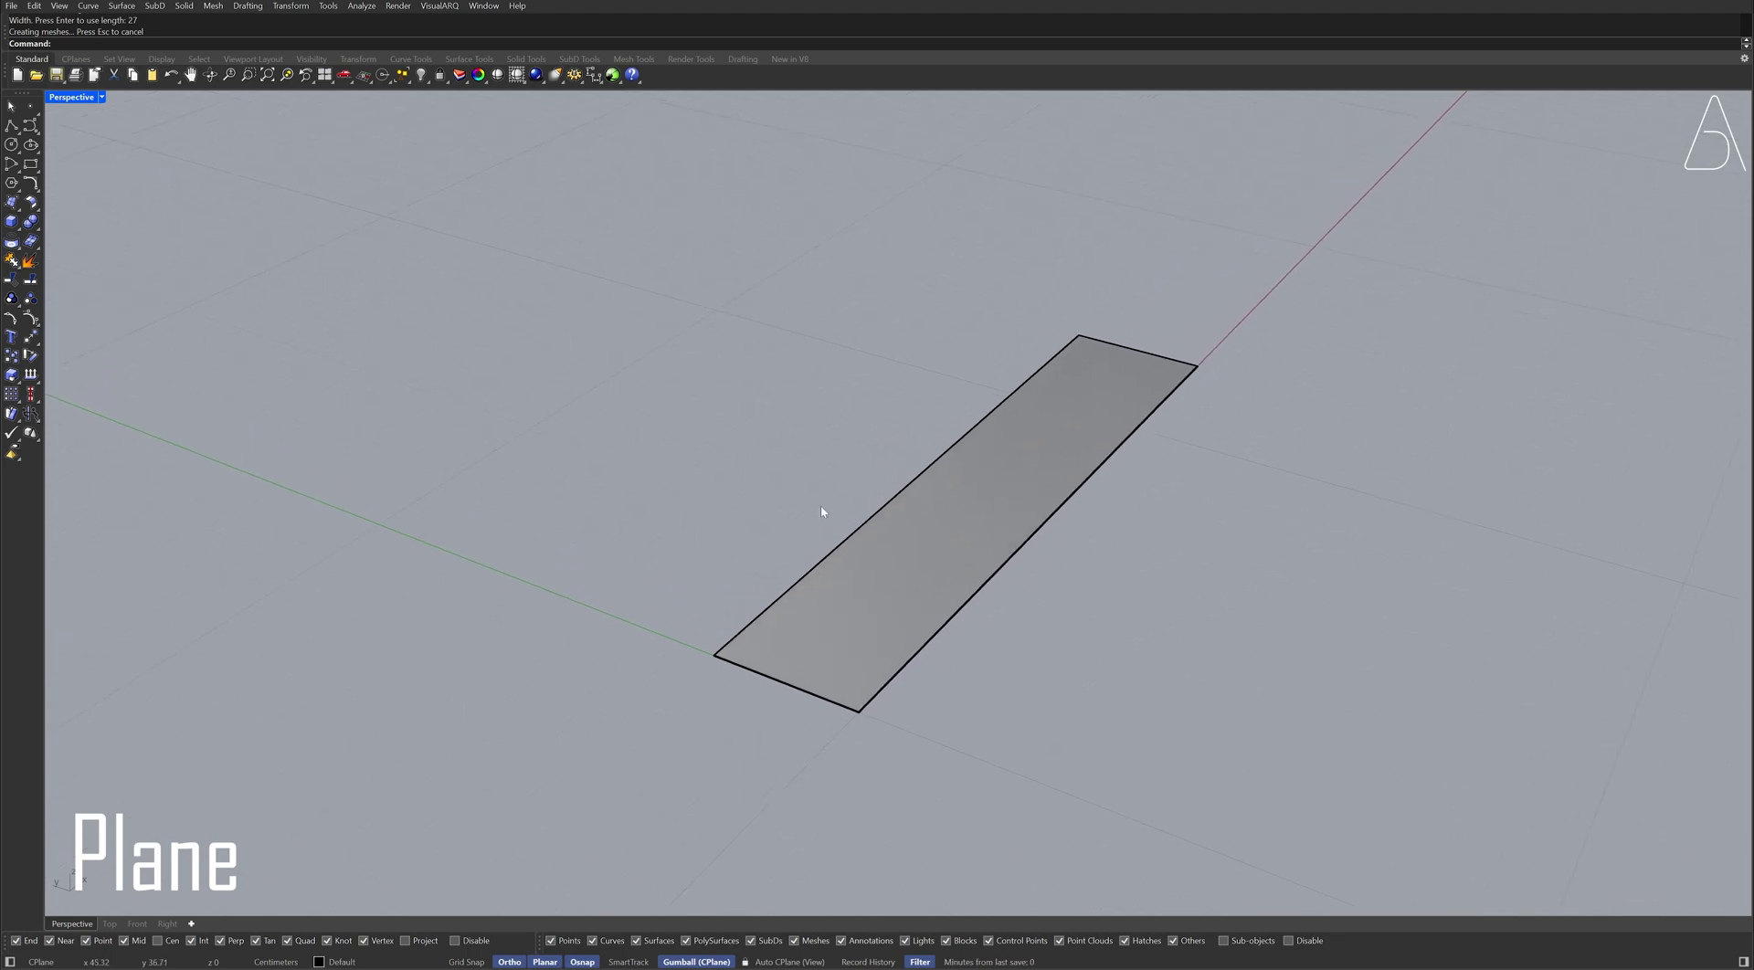
left_click(786, 637)
left_click(988, 454)
type("17.5")
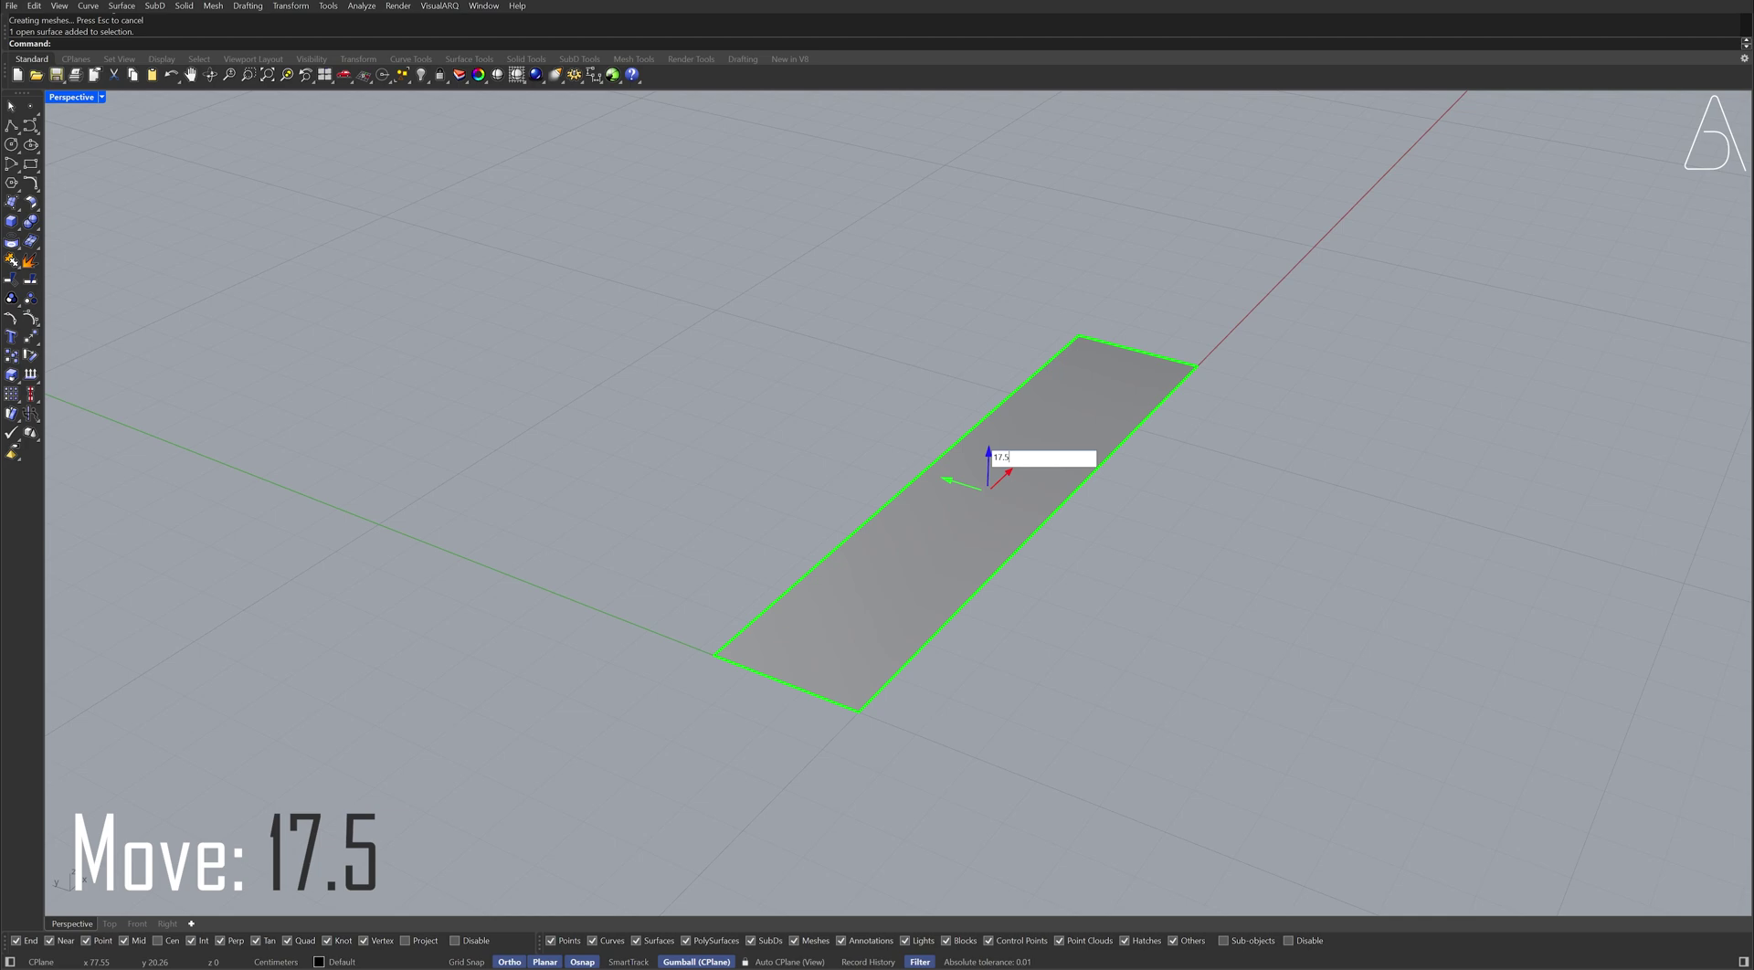
key("Return")
key("Escape")
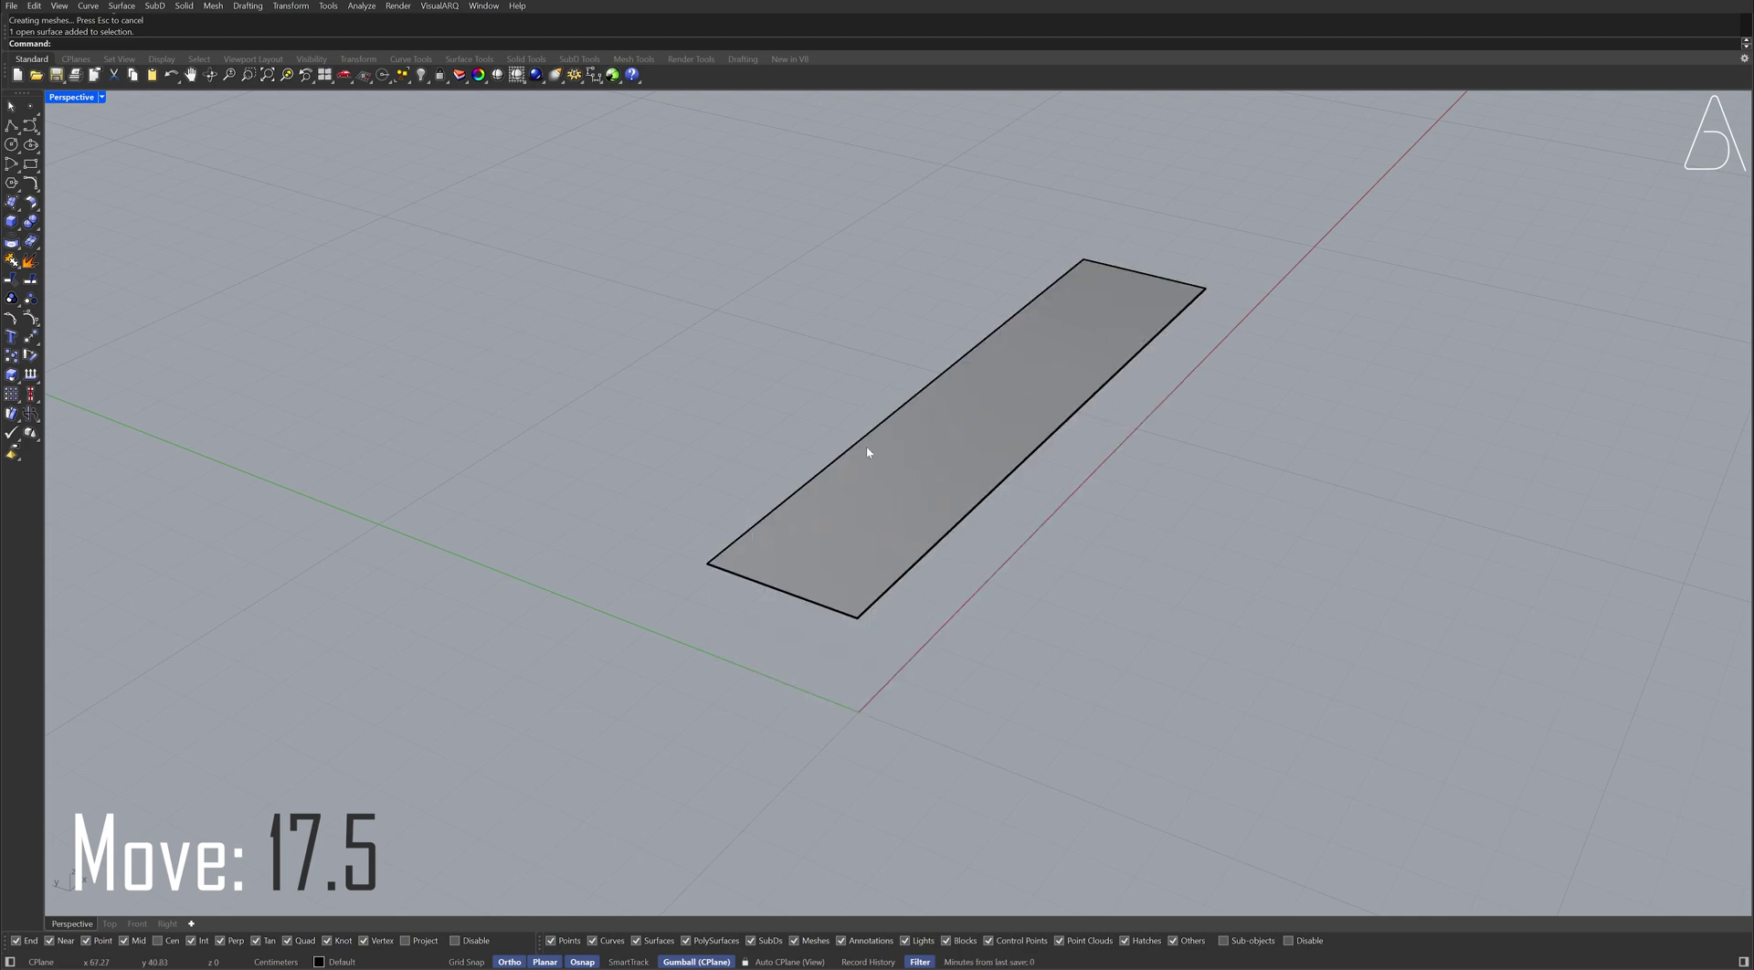
type("Poly")
Step: Draw a step-profile polyline from the plane's corner: 17.5 up, then 3 across
key("Return")
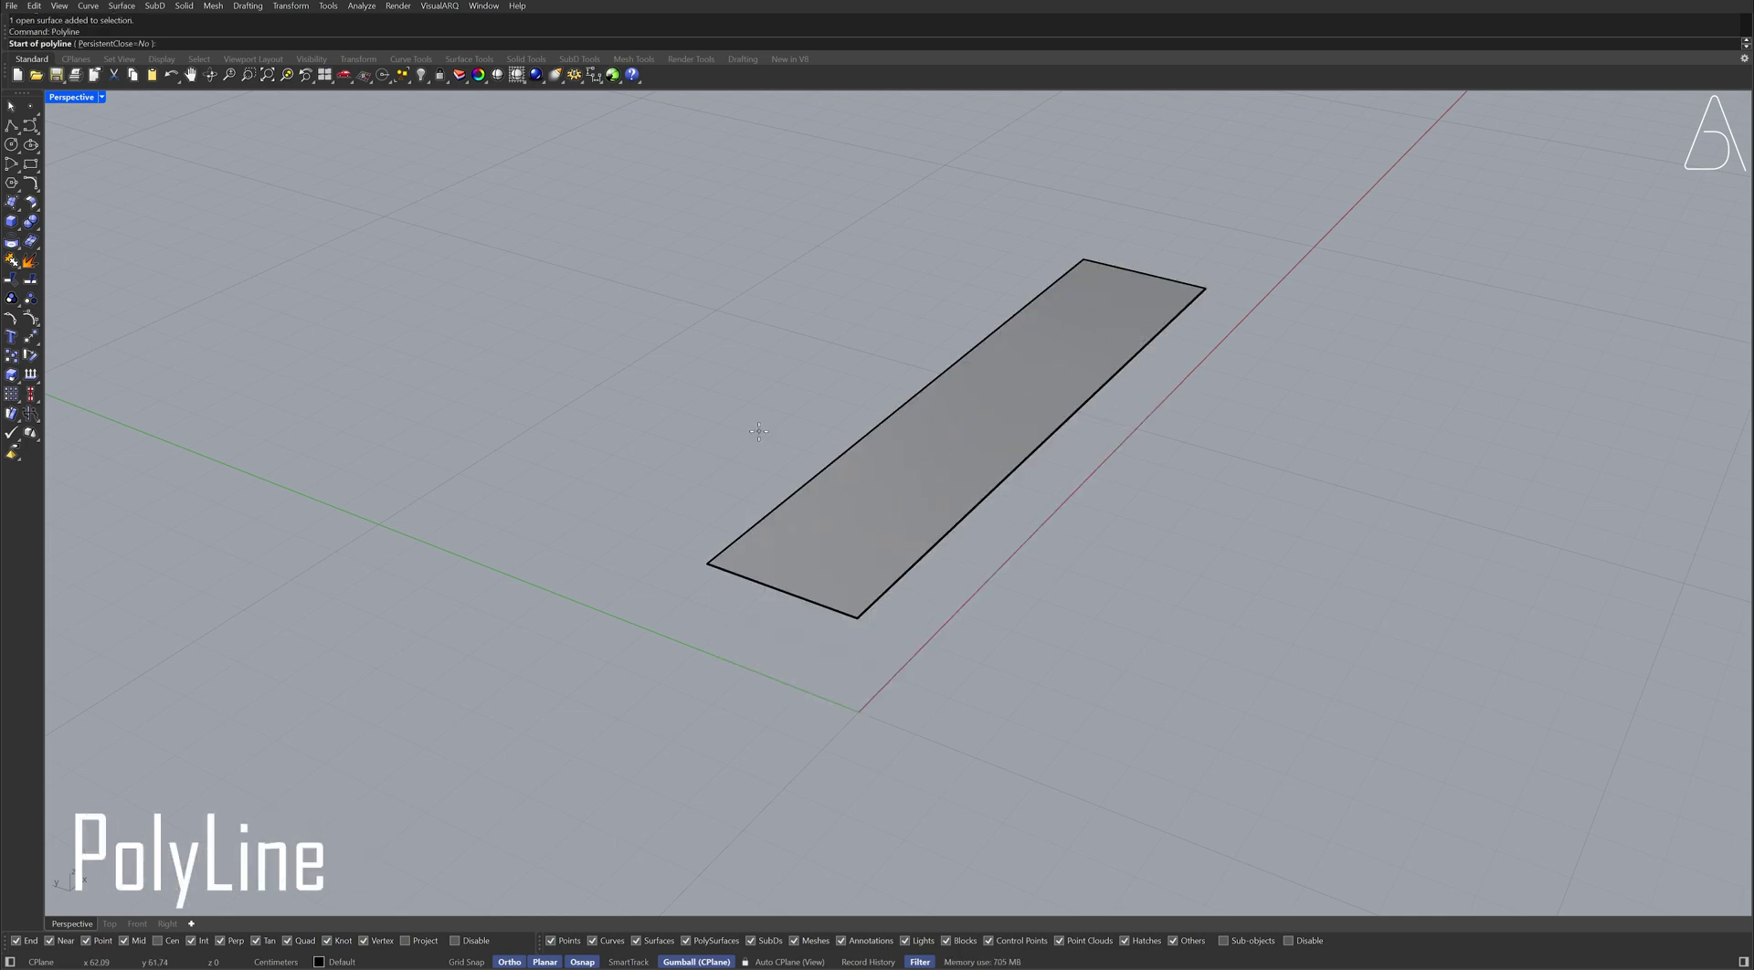
left_click(705, 552)
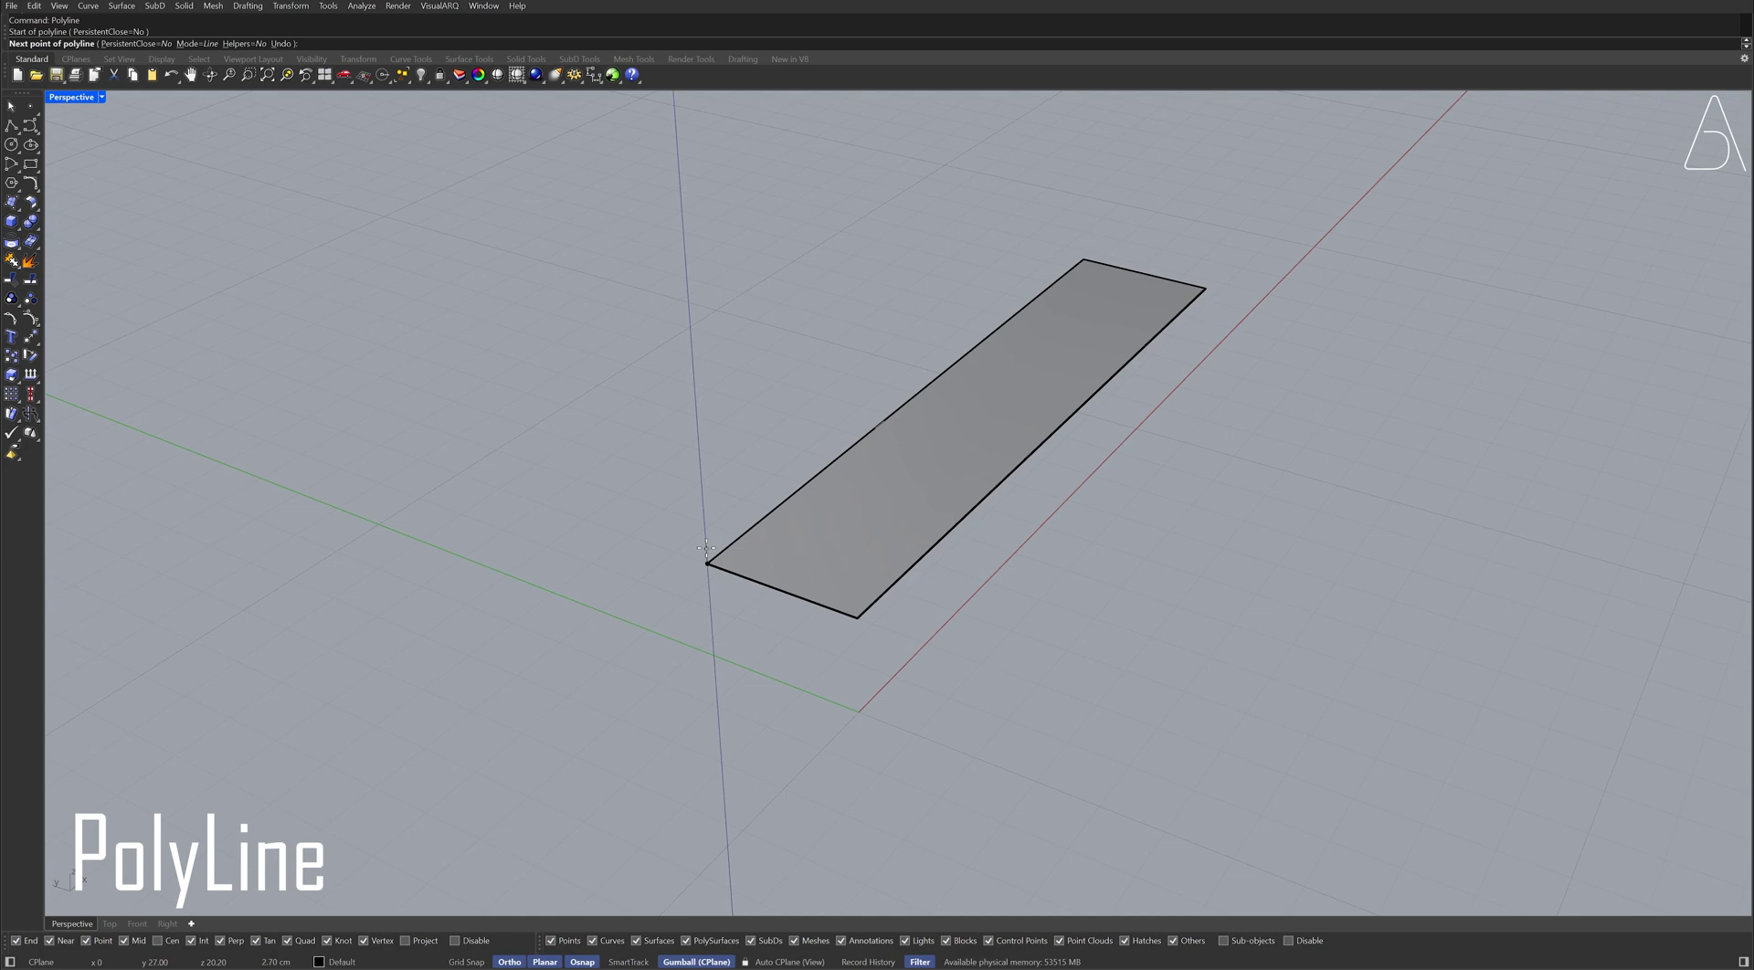
type("17.5")
key("Return")
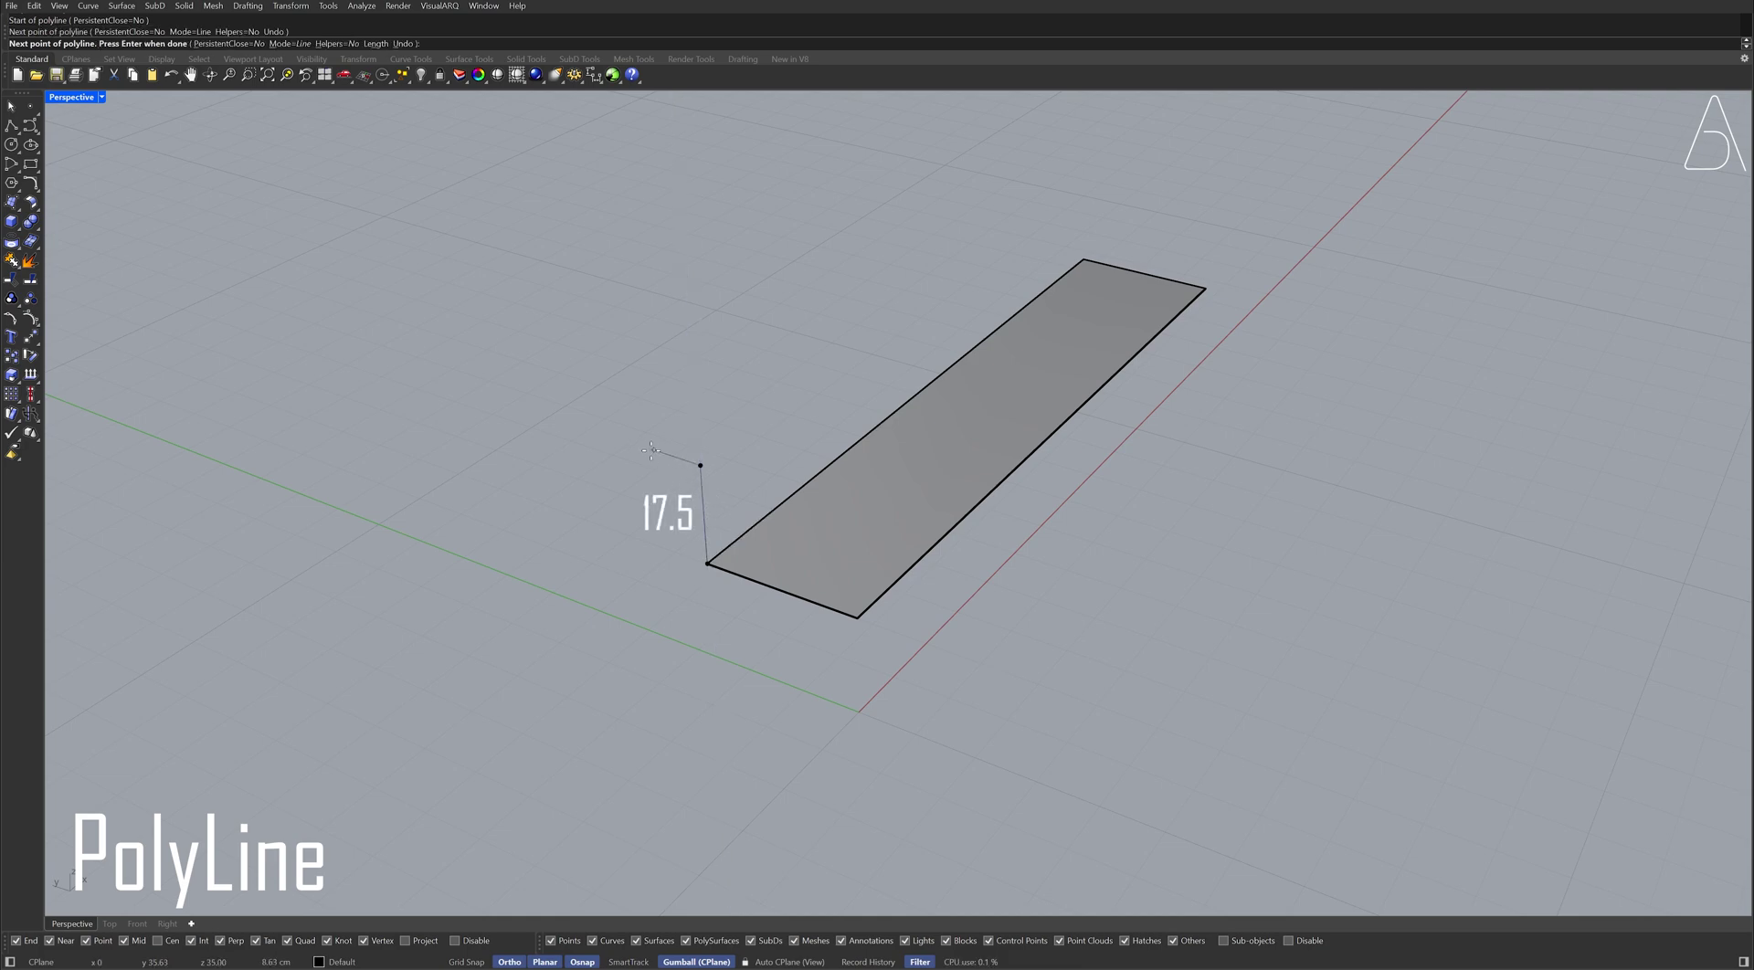
type("3")
key("Return")
key("Return")
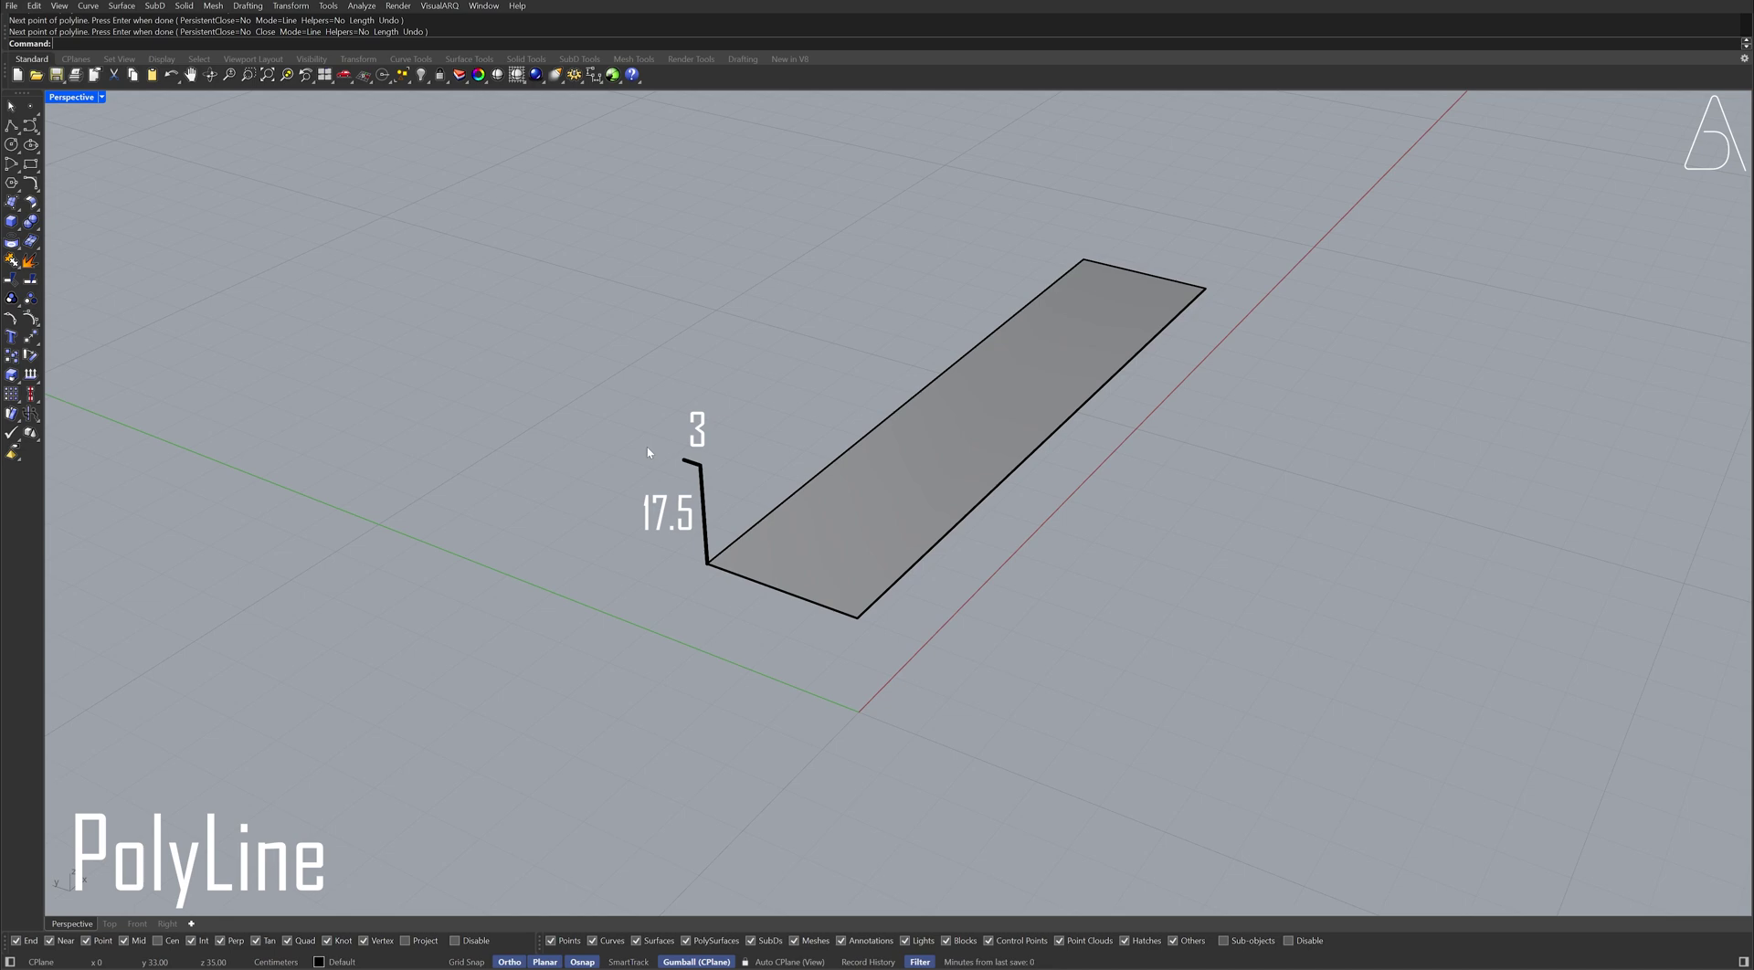
Step: Array the plane into 12 copies from its corner to the polyline's top
left_click(824, 554)
type("ArrayLinear")
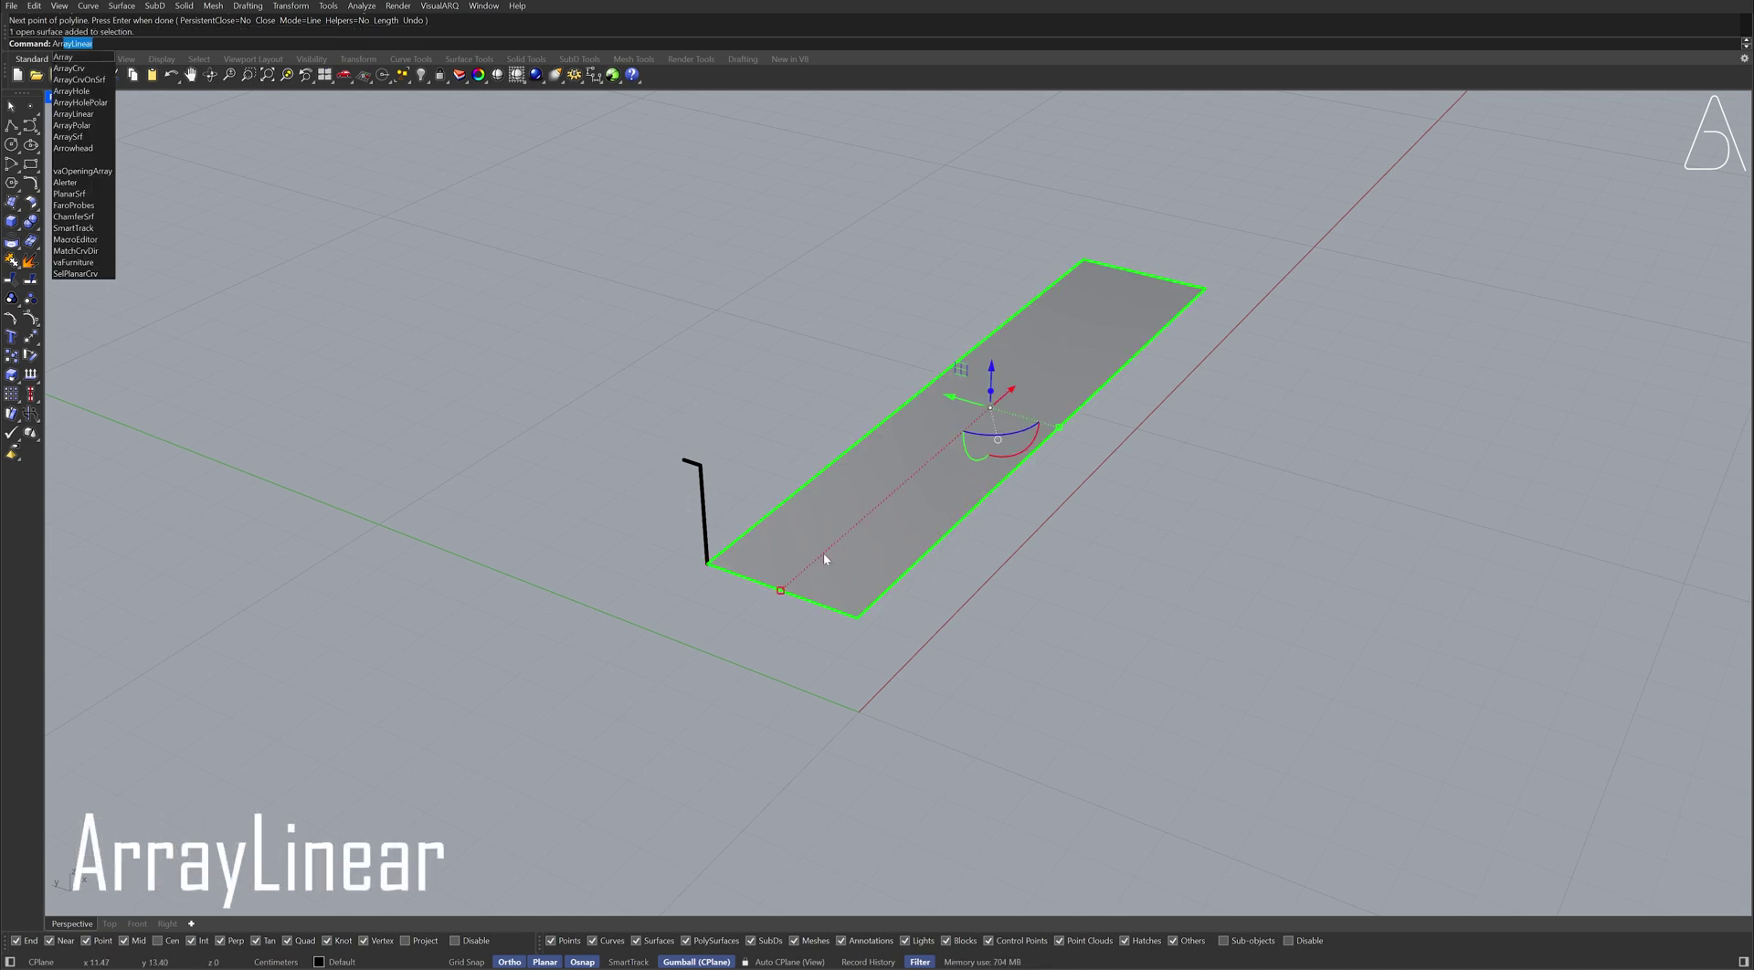
key("Return")
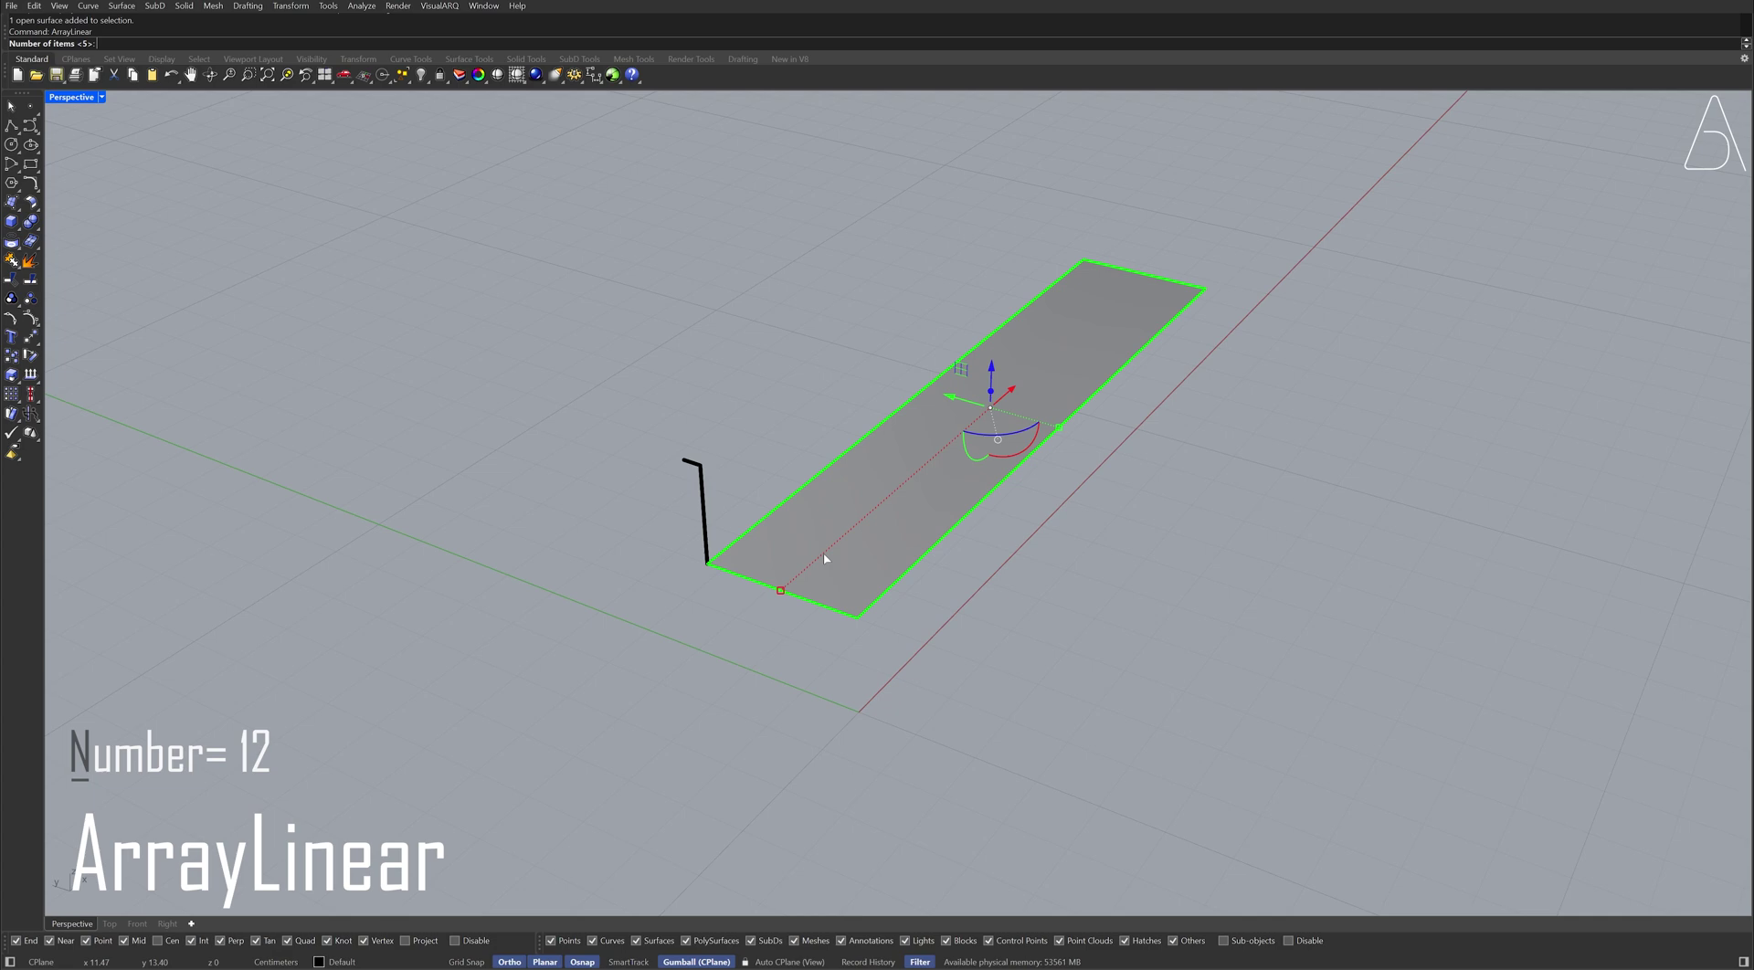
type("12")
key("Return")
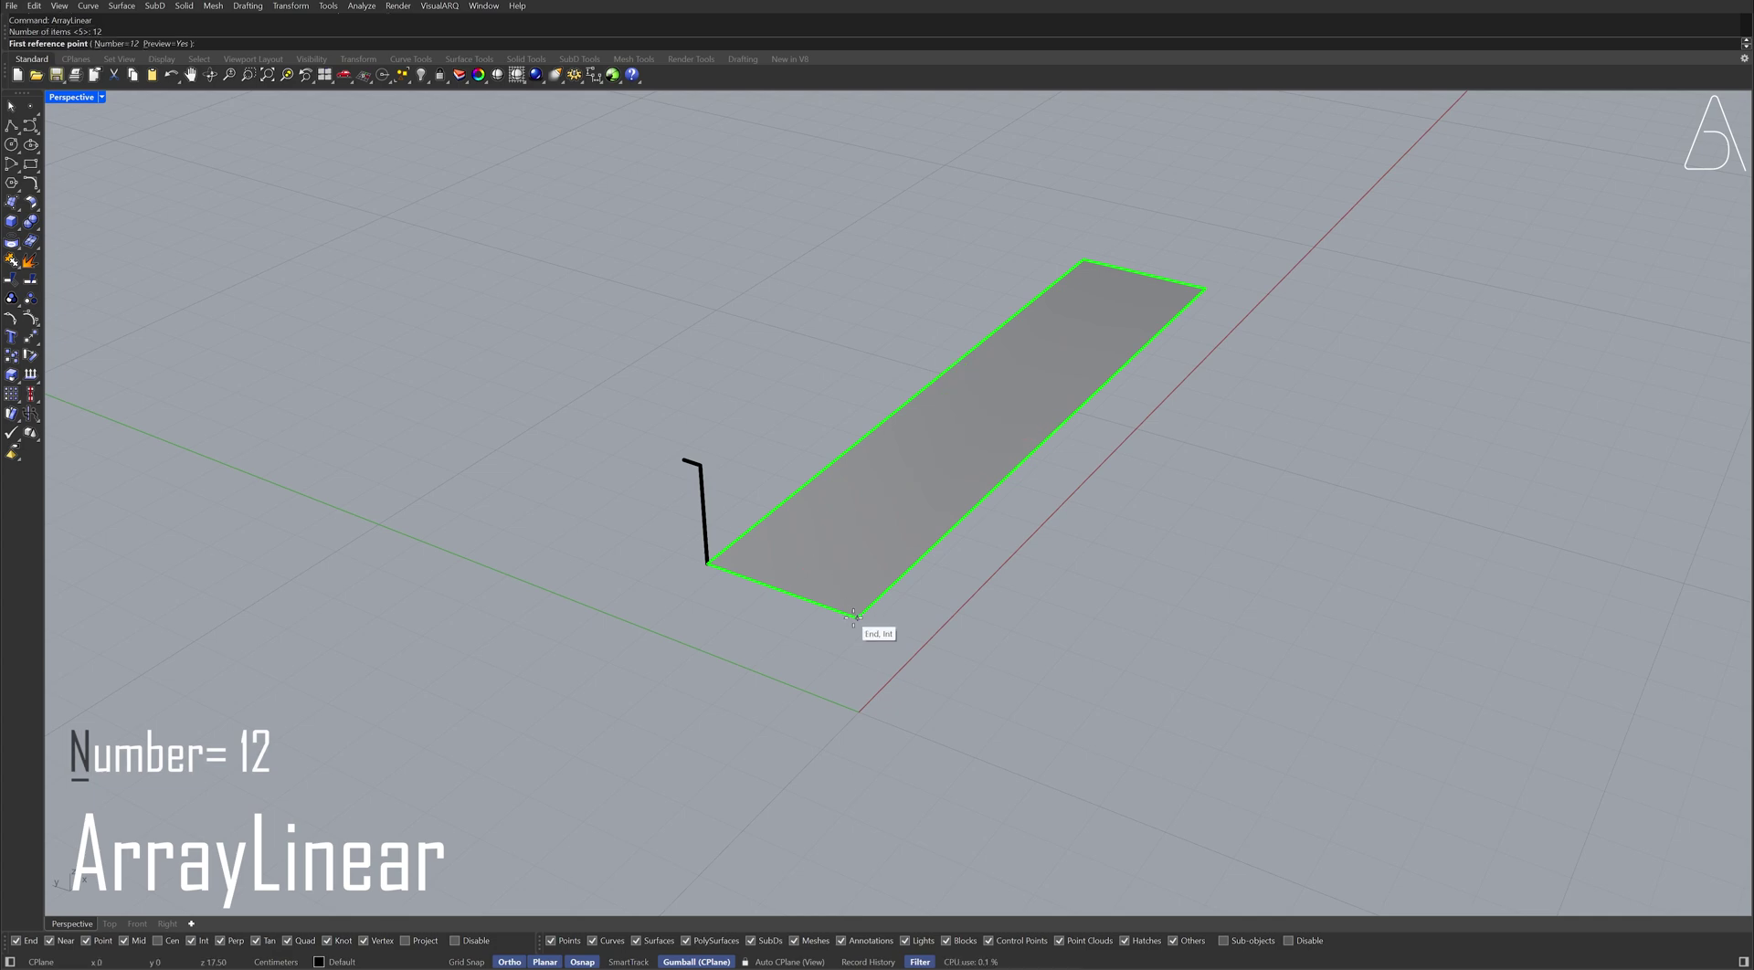
left_click(856, 617)
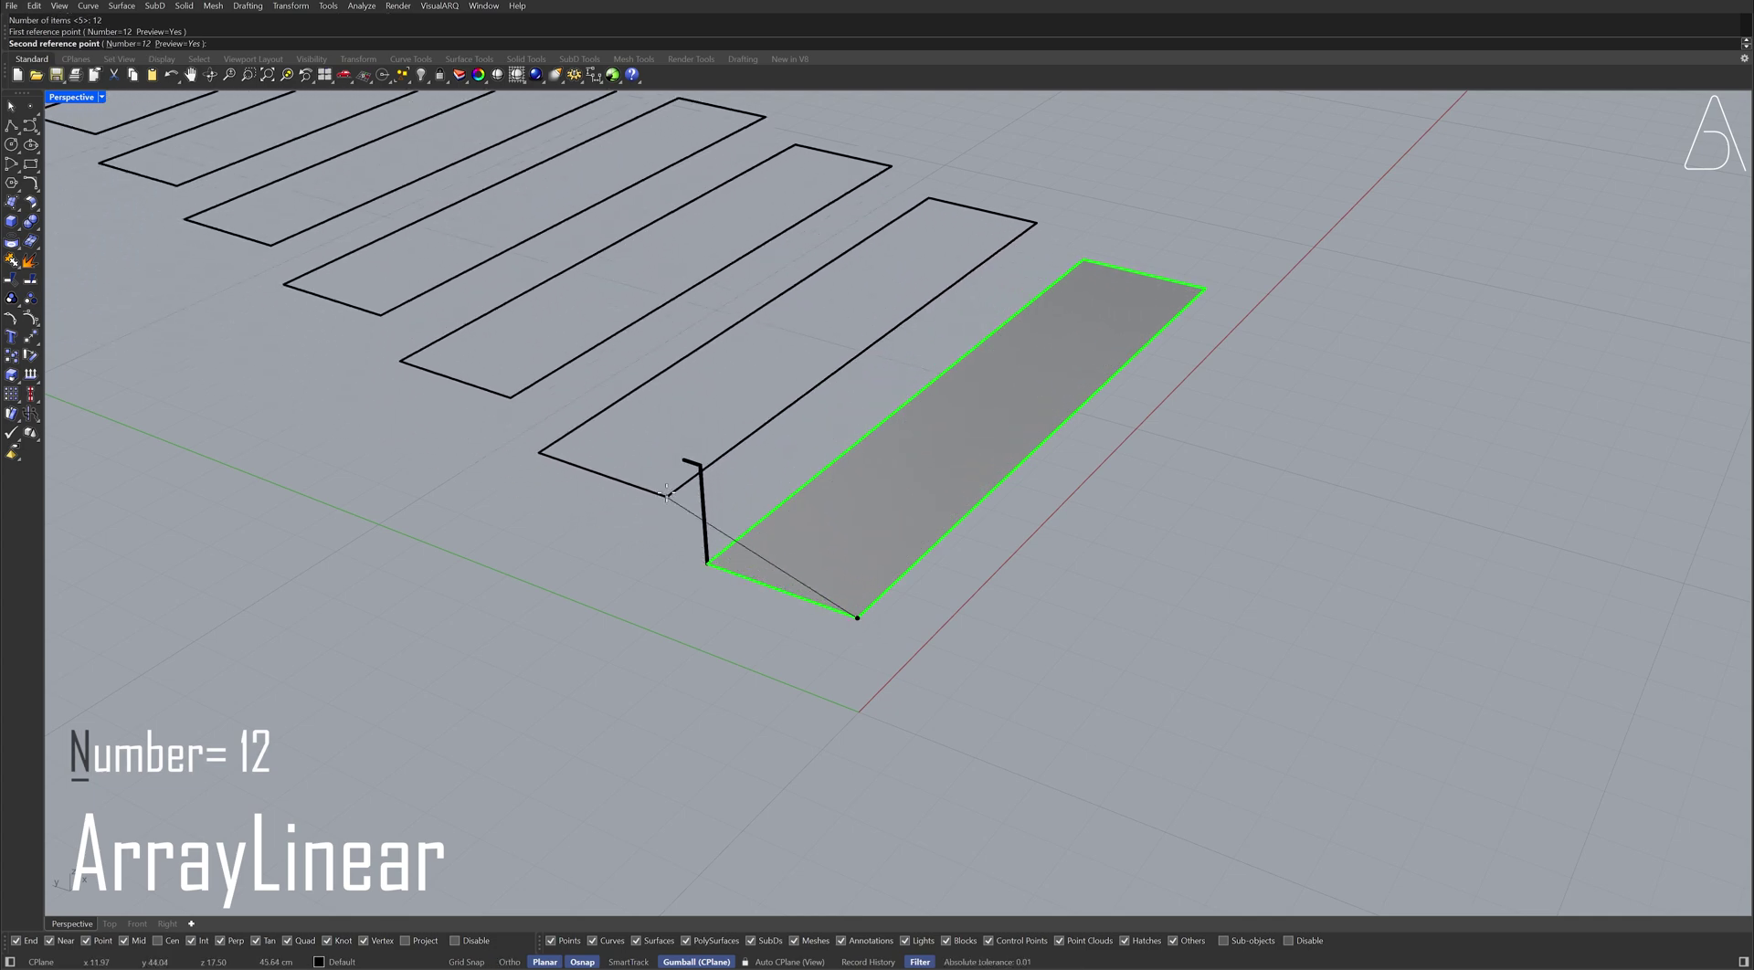
left_click(686, 462)
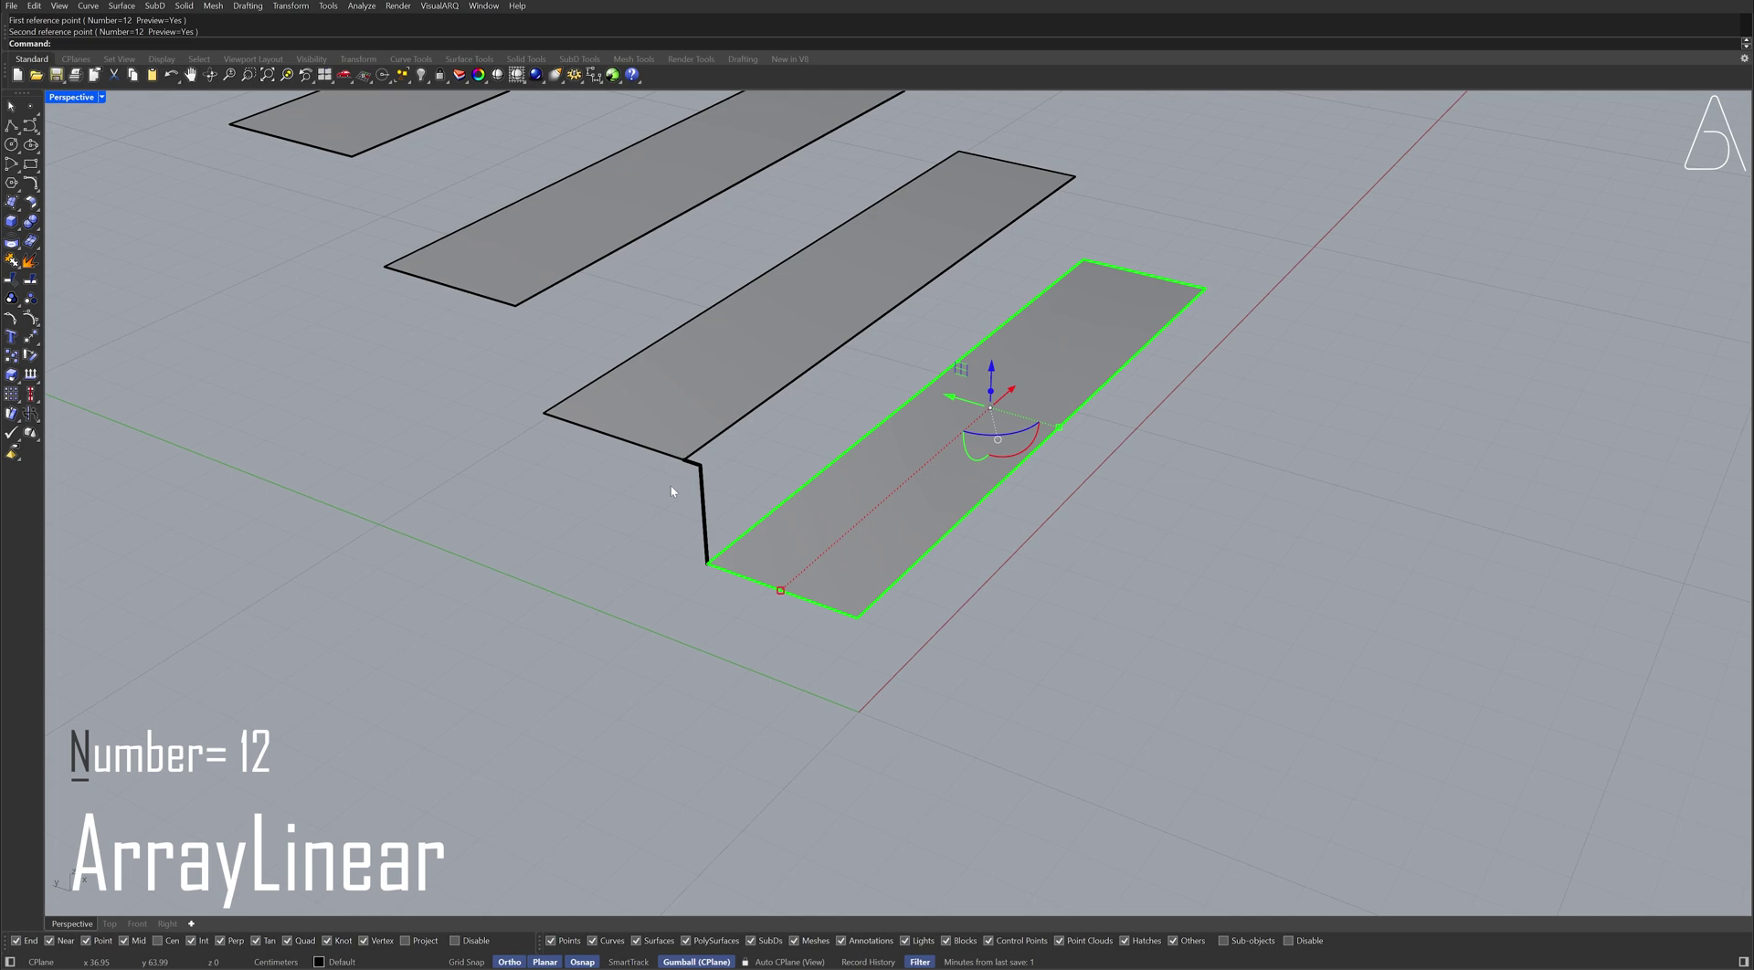
Step: Delete the guide polyline
key("Escape")
left_click(703, 516)
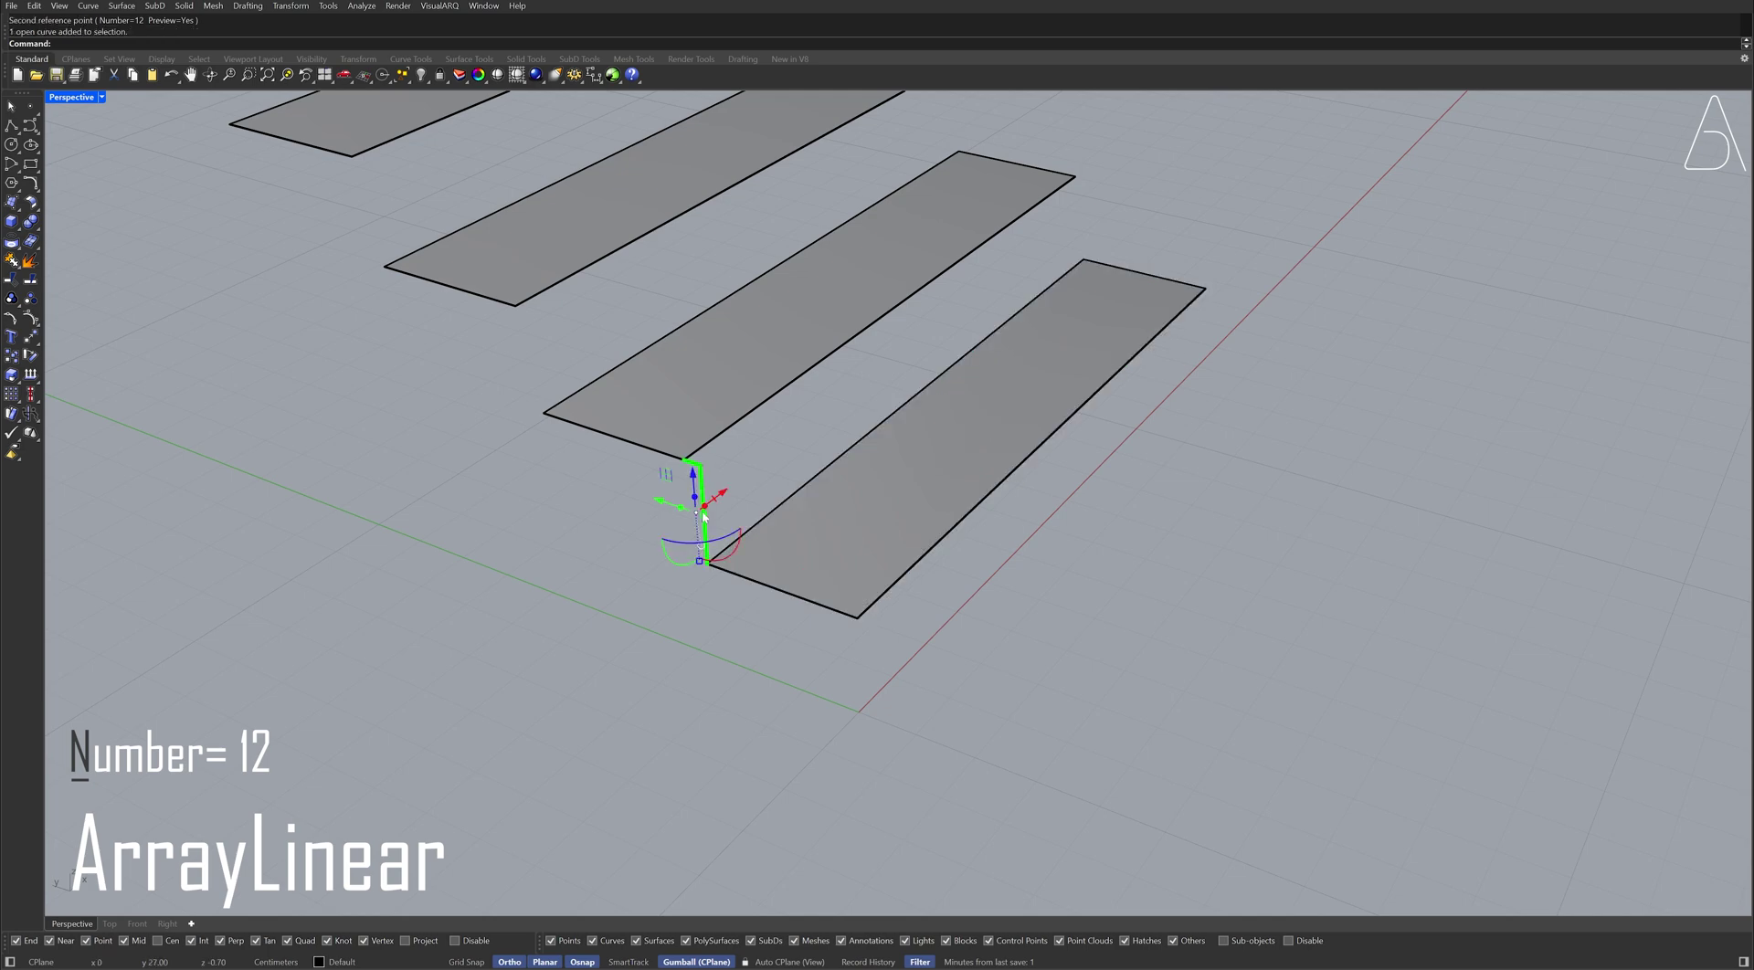
key("Delete")
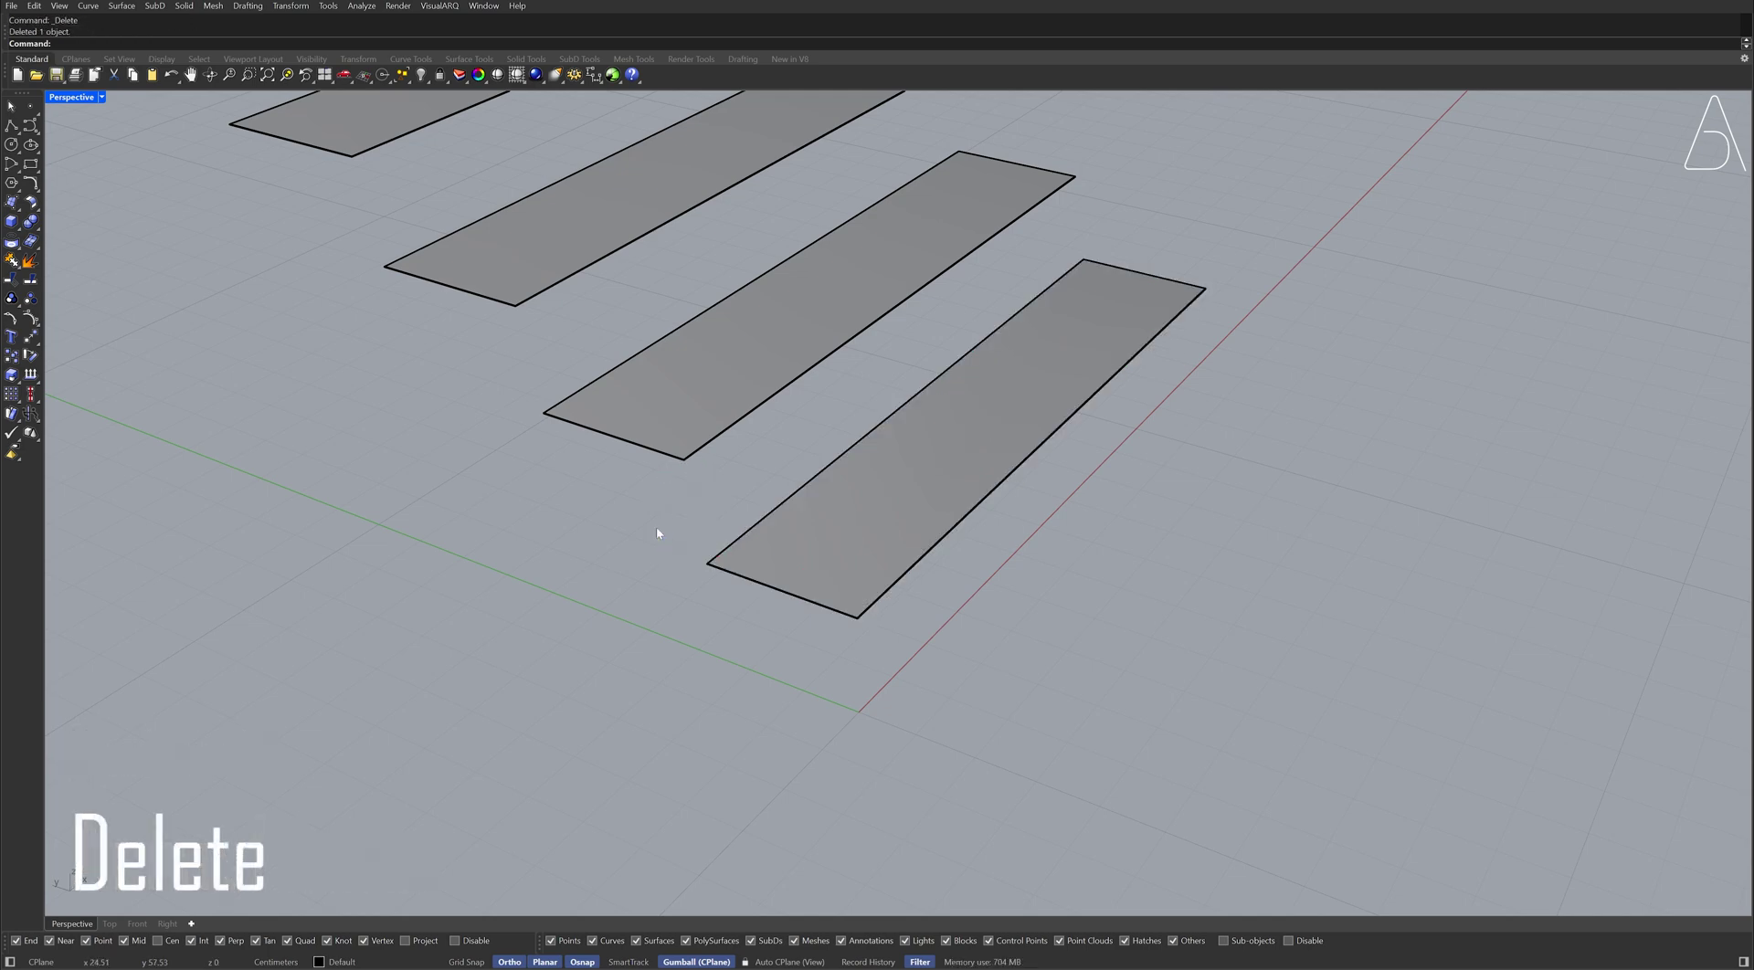
Step: Move the upper nine strips 190 units sideways along X
key("ctrl+a")
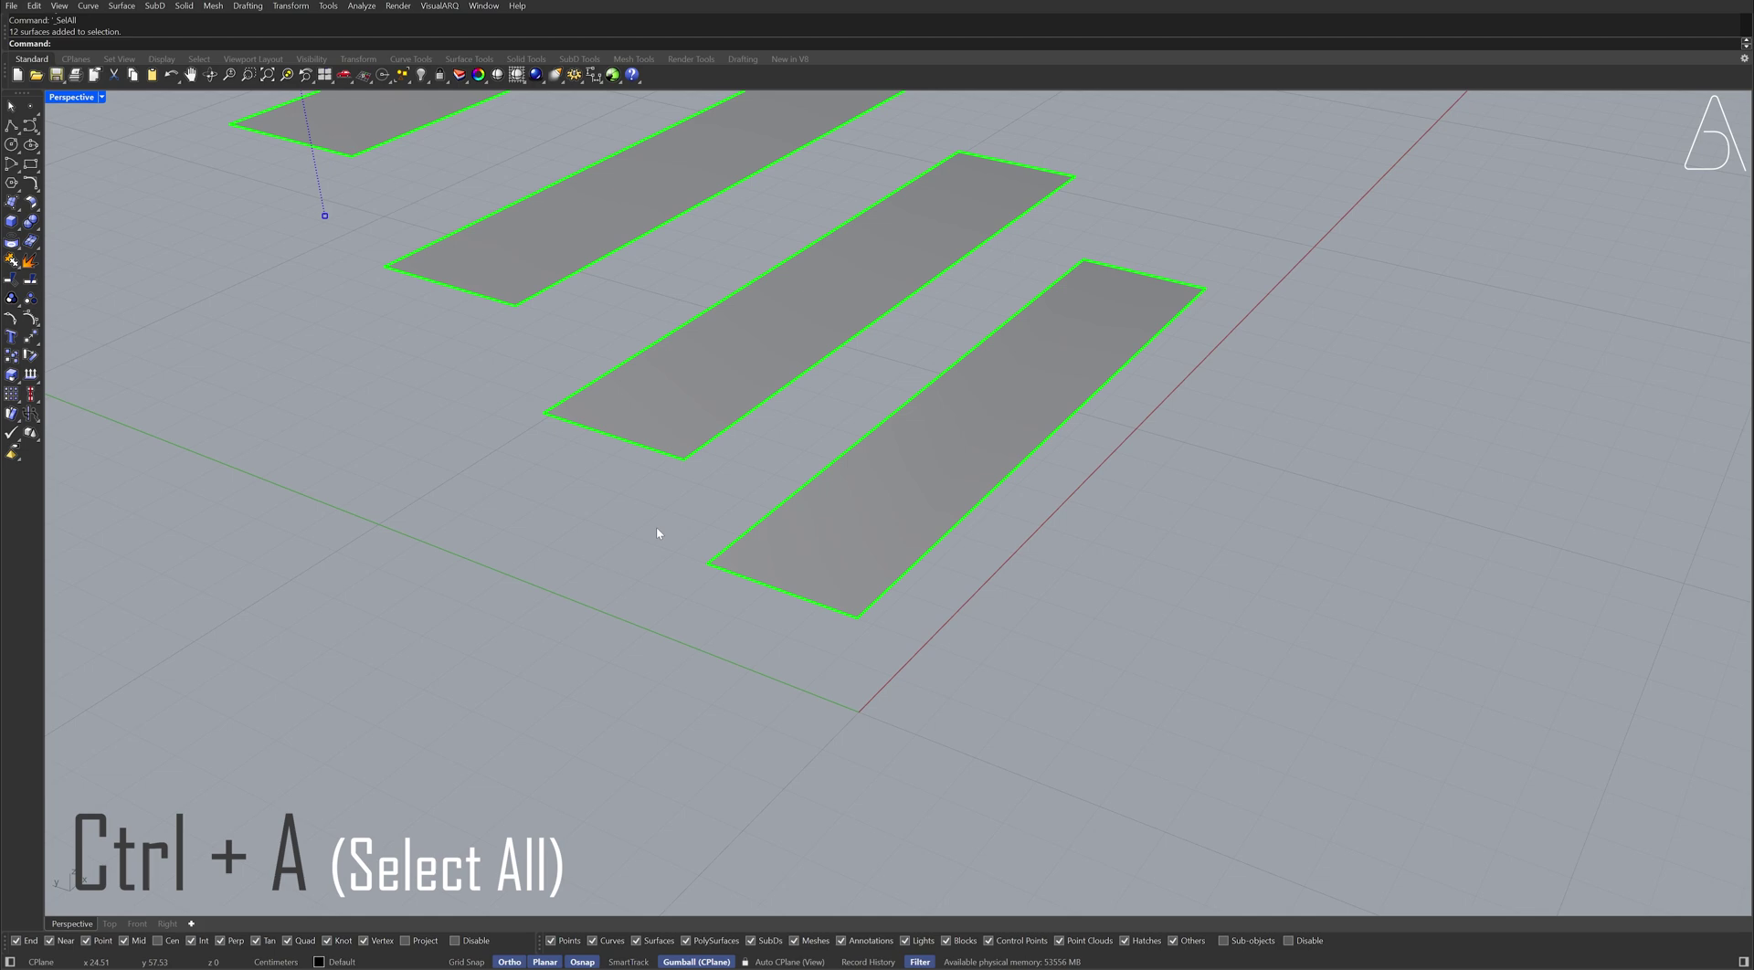
type("zs")
key("Return")
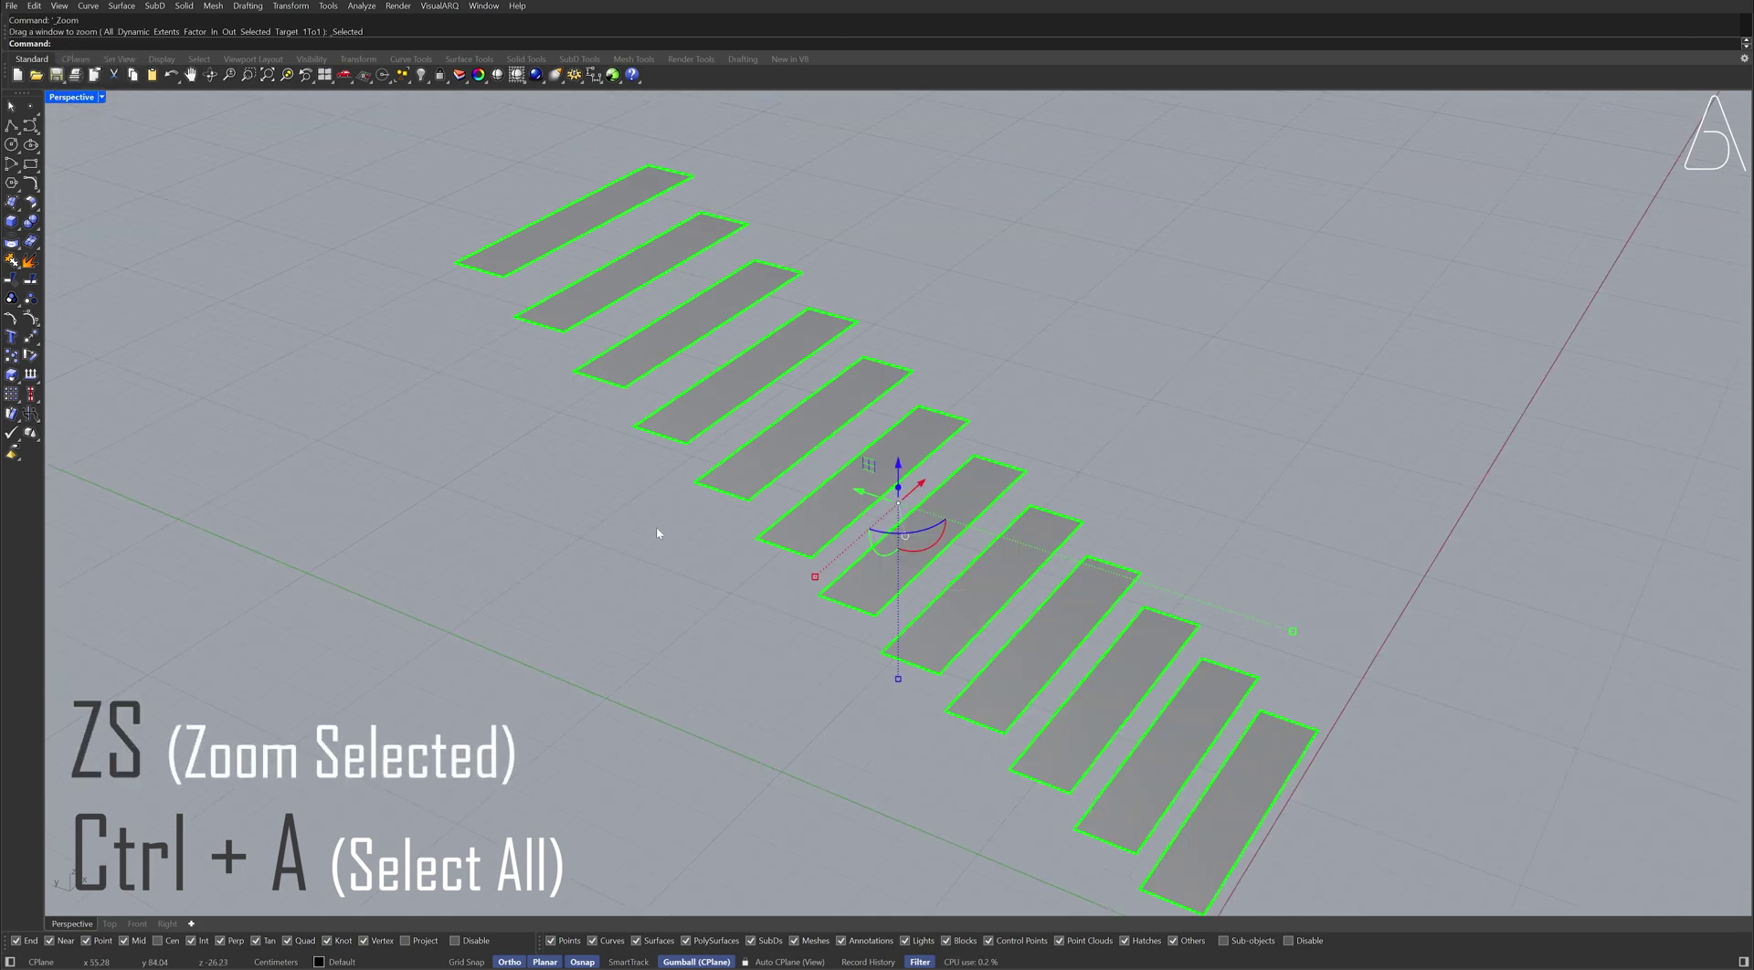
key("Escape")
mouse_move(656, 533)
right_mouse_down()
mouse_move(734, 590)
mouse_move(673, 594)
right_mouse_up()
left_click_drag(1055, 192, 917, 637)
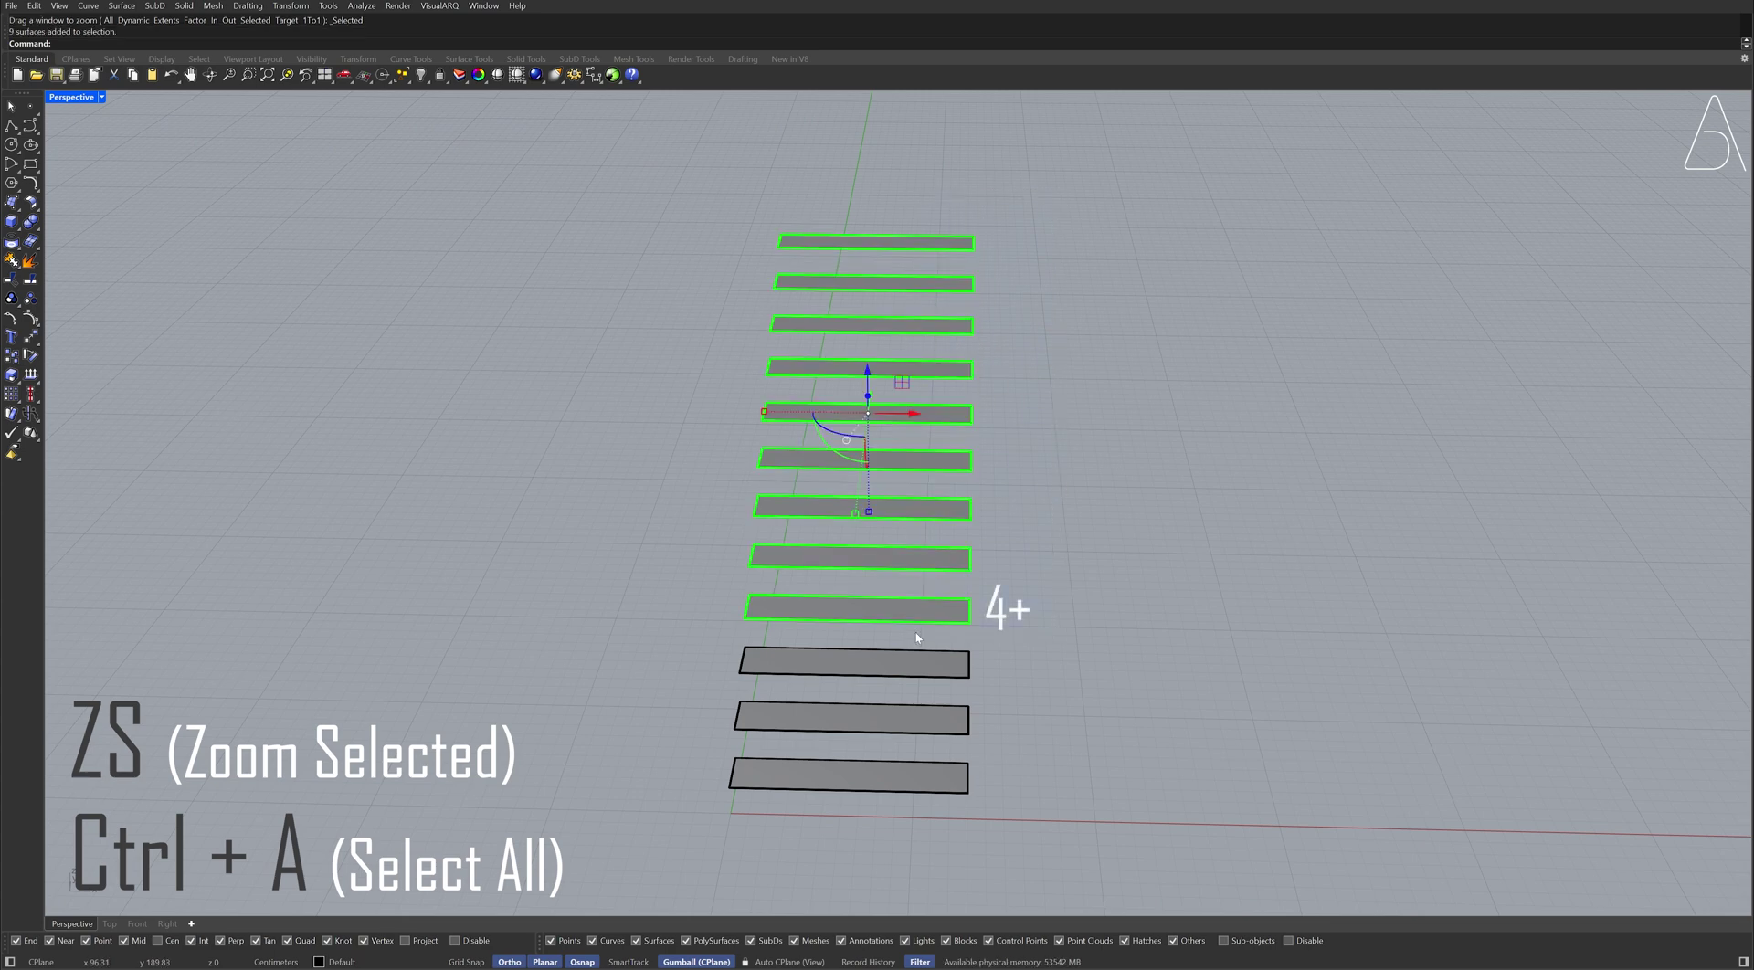
left_click(915, 415)
type("190")
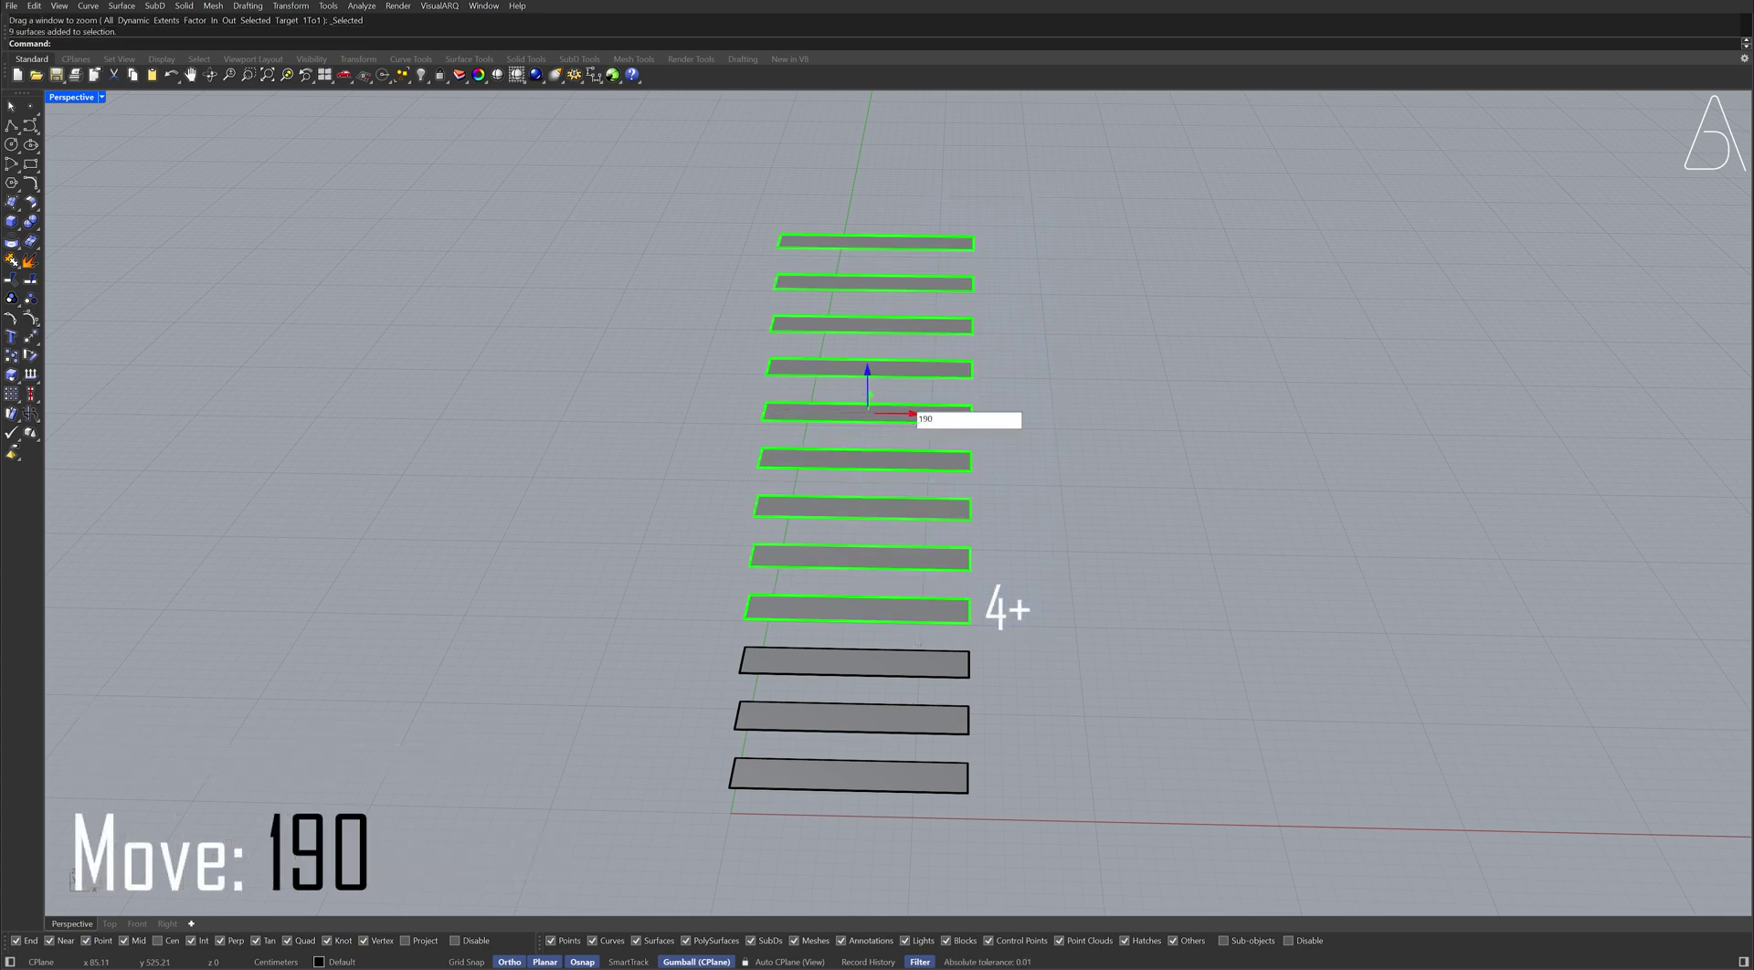
key("Return")
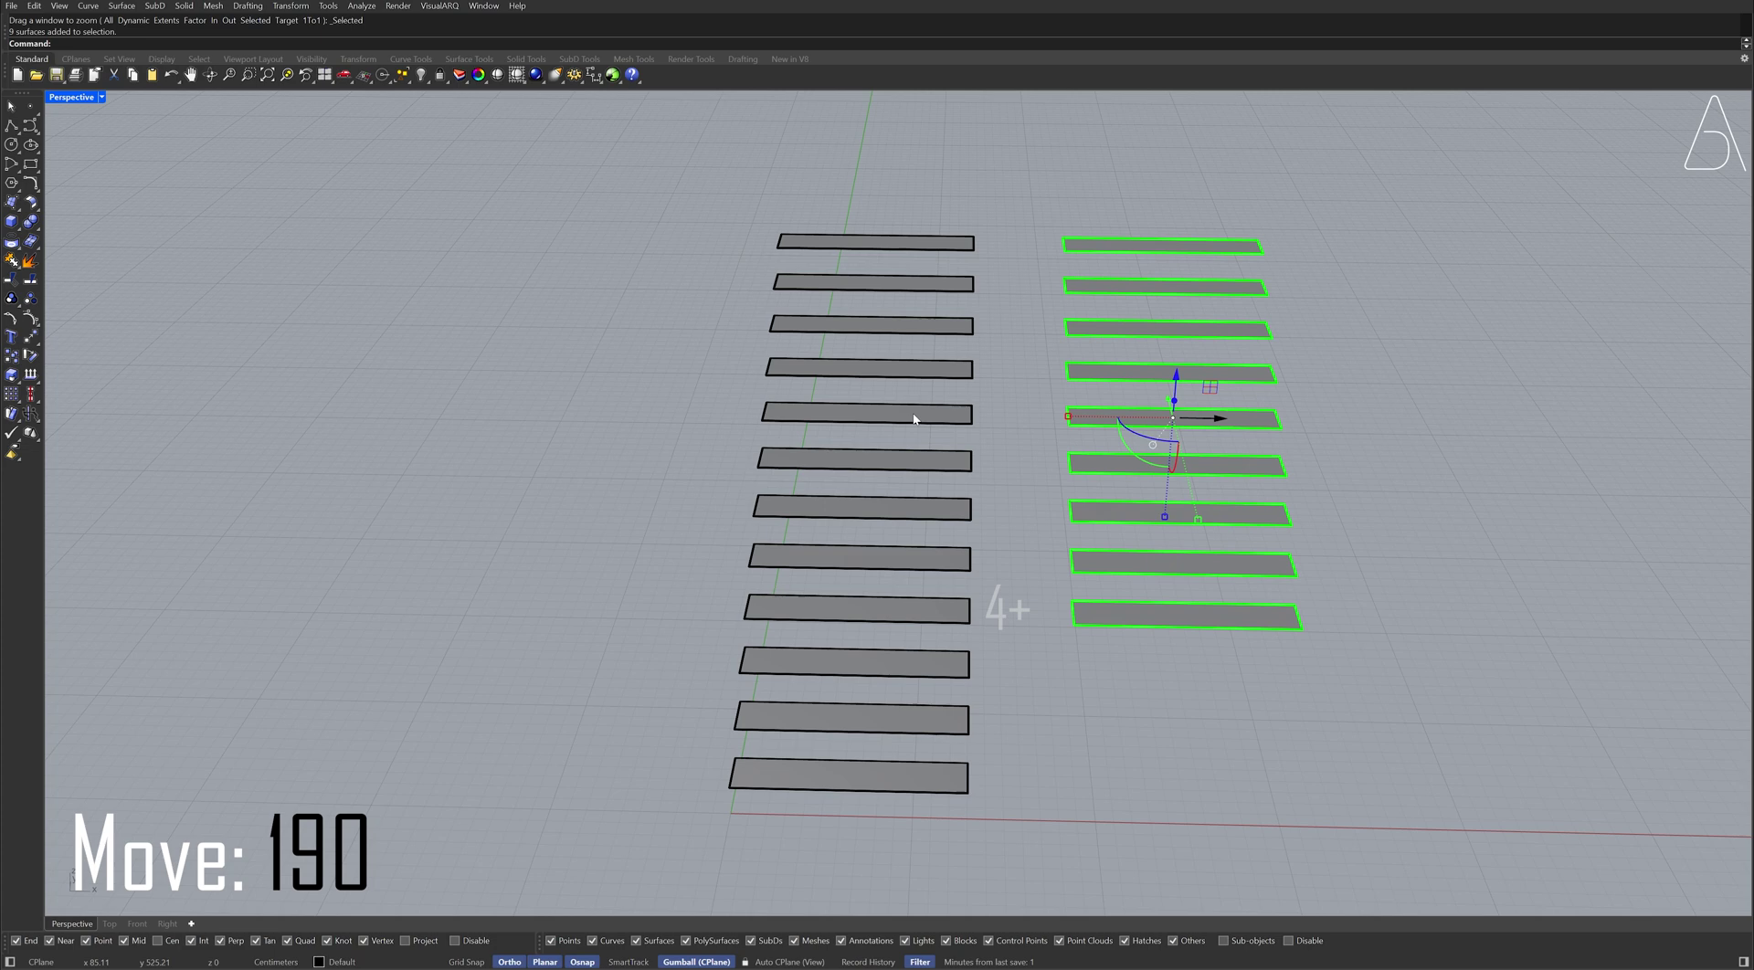
Step: Rotate the nine moved strips 180 degrees with the gumball
left_click(1134, 436)
type("18")
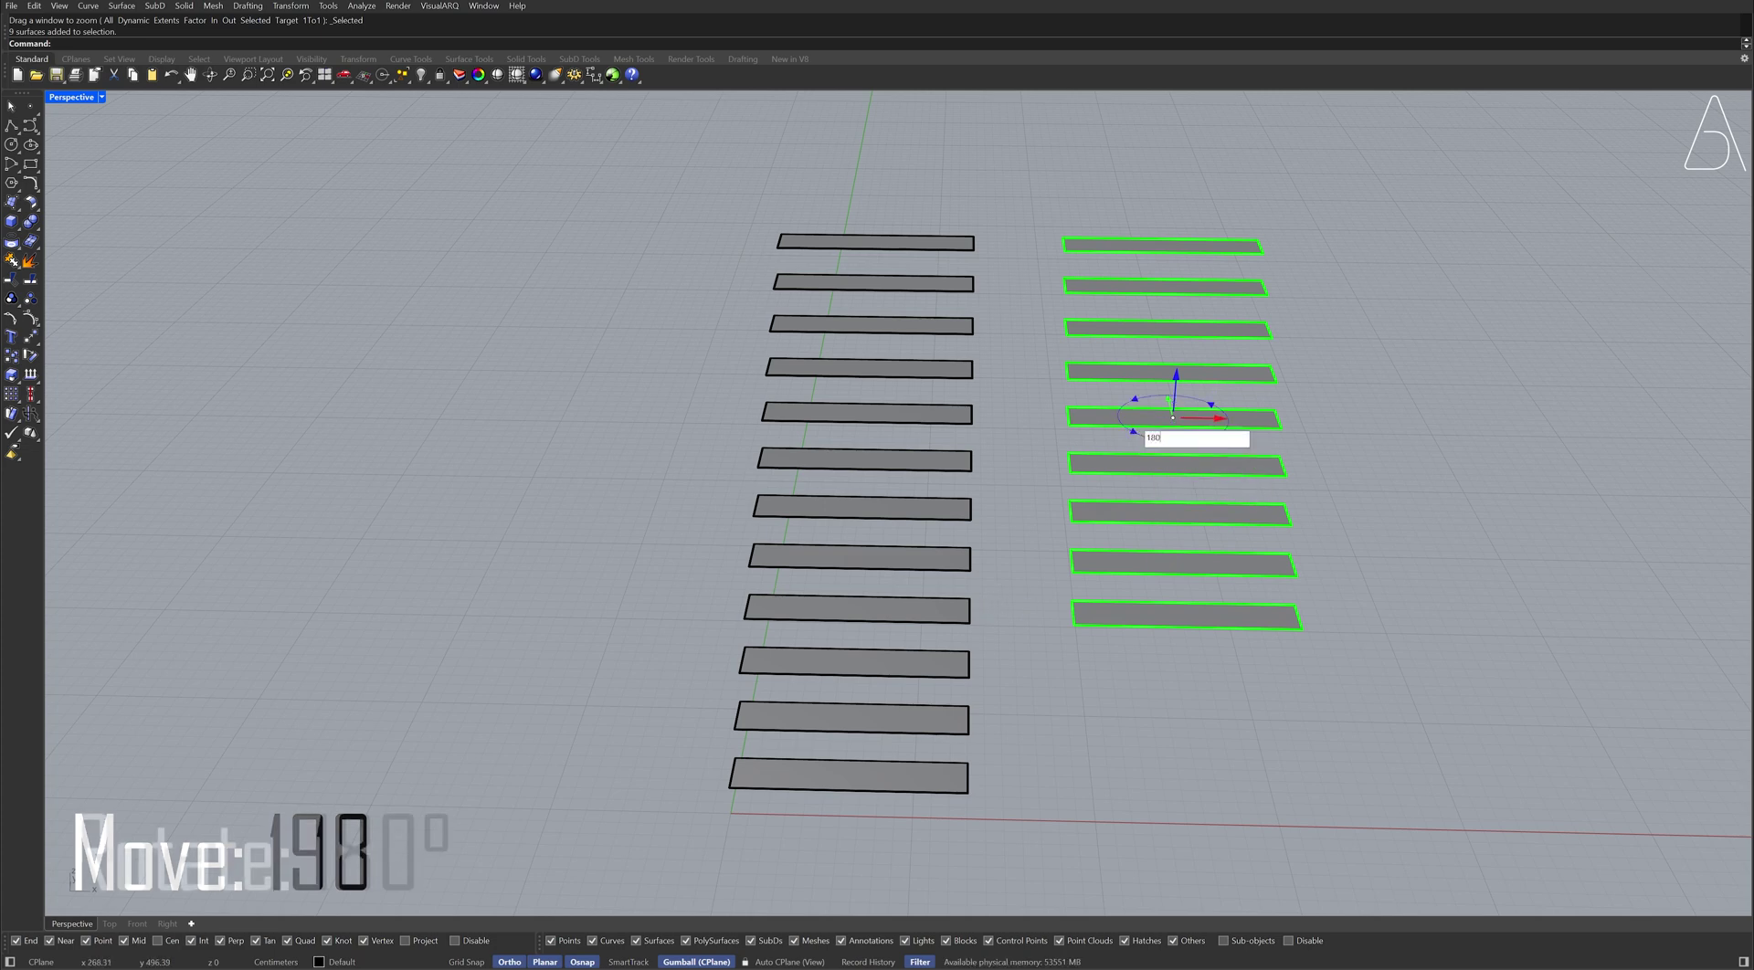
type("0")
key("Return")
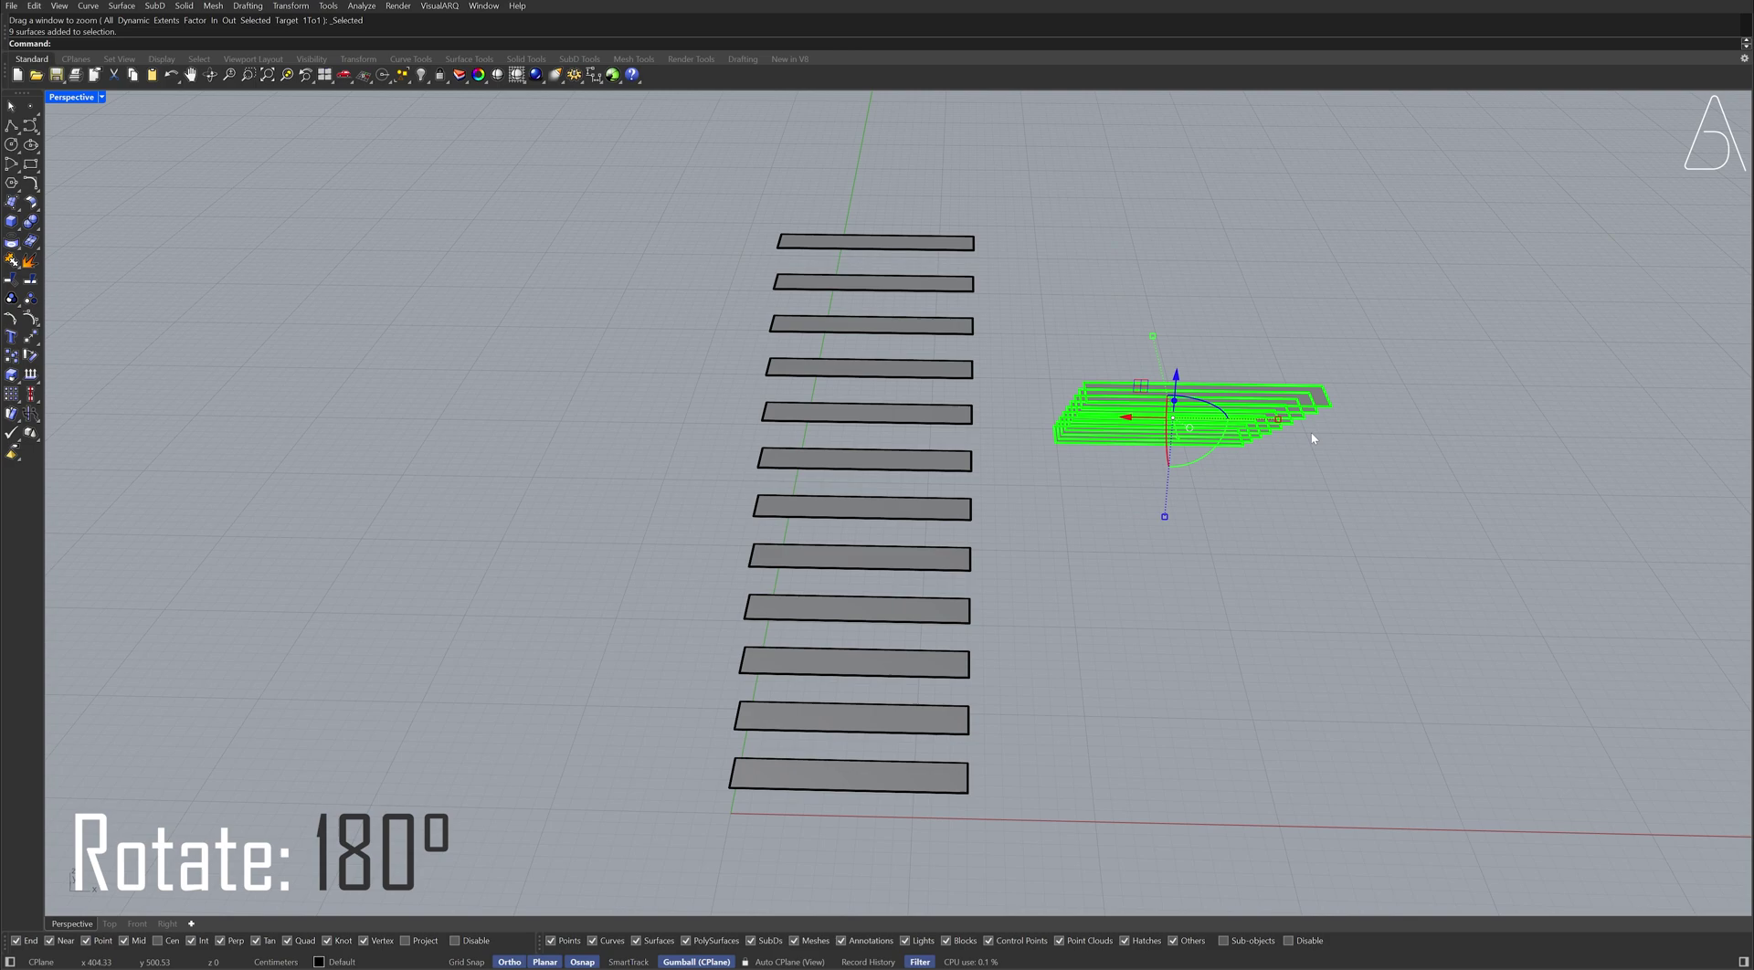
Step: Lift the nine turned strips vertically from a strip corner to form the upper flight
mouse_move(1312, 438)
right_mouse_down()
mouse_move(1080, 343)
mouse_move(1075, 361)
right_mouse_up()
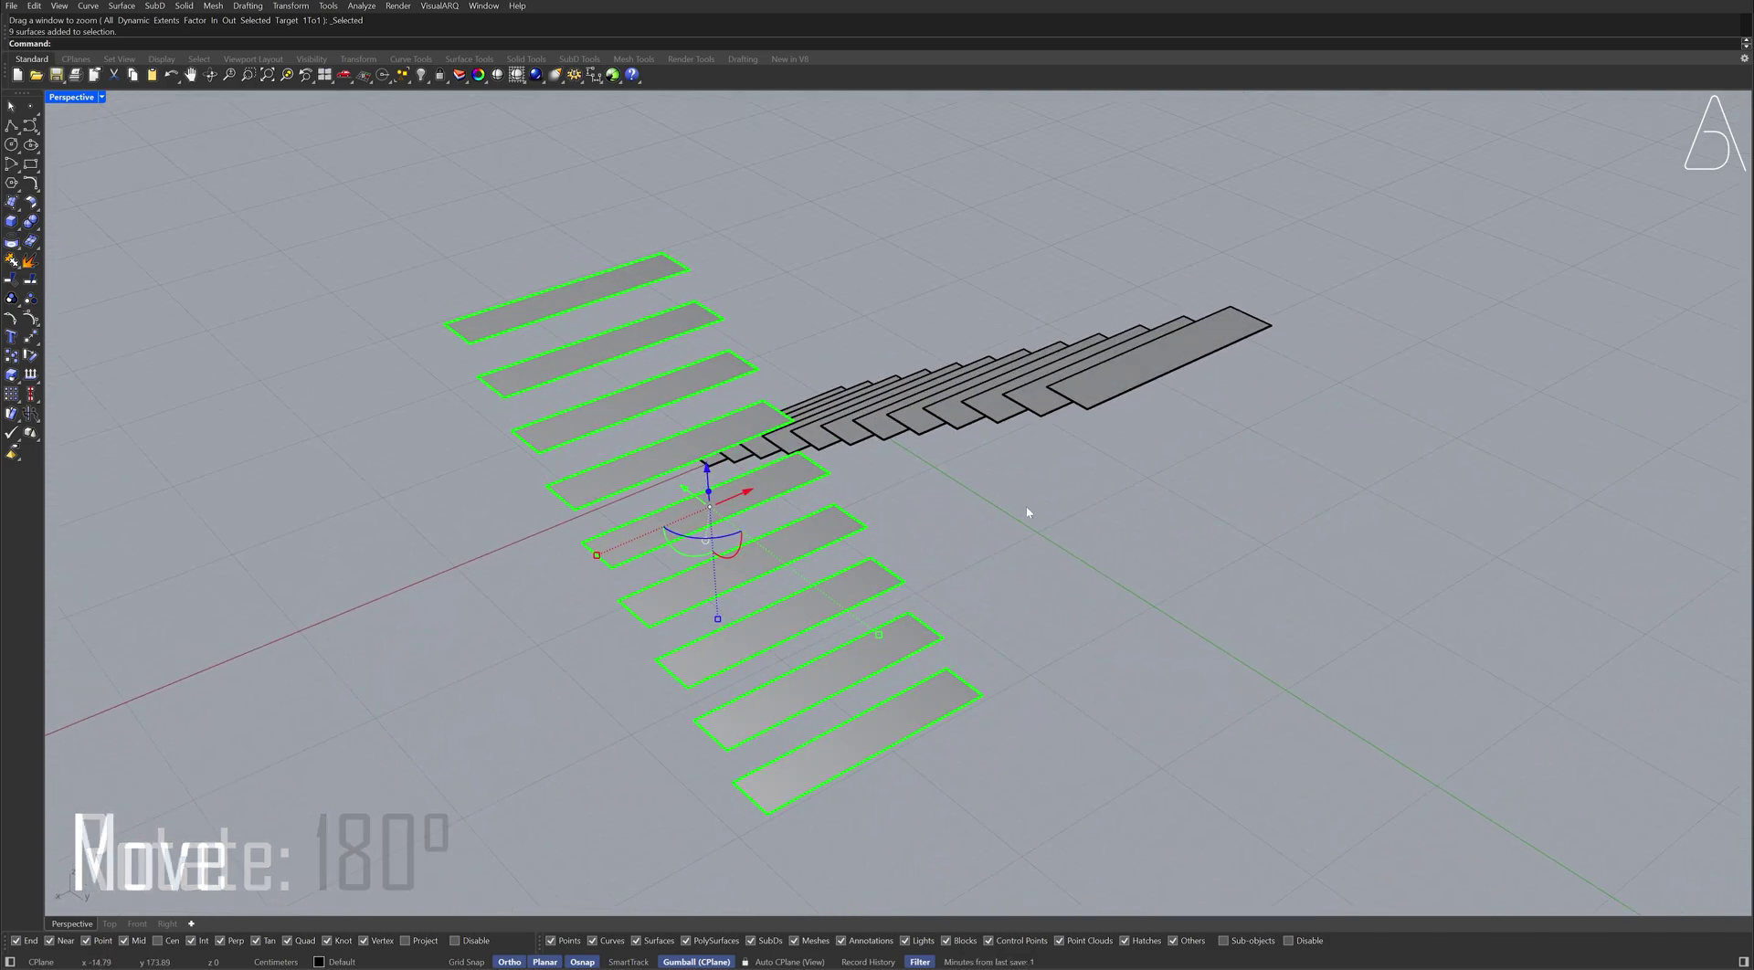
type("M")
key("Return")
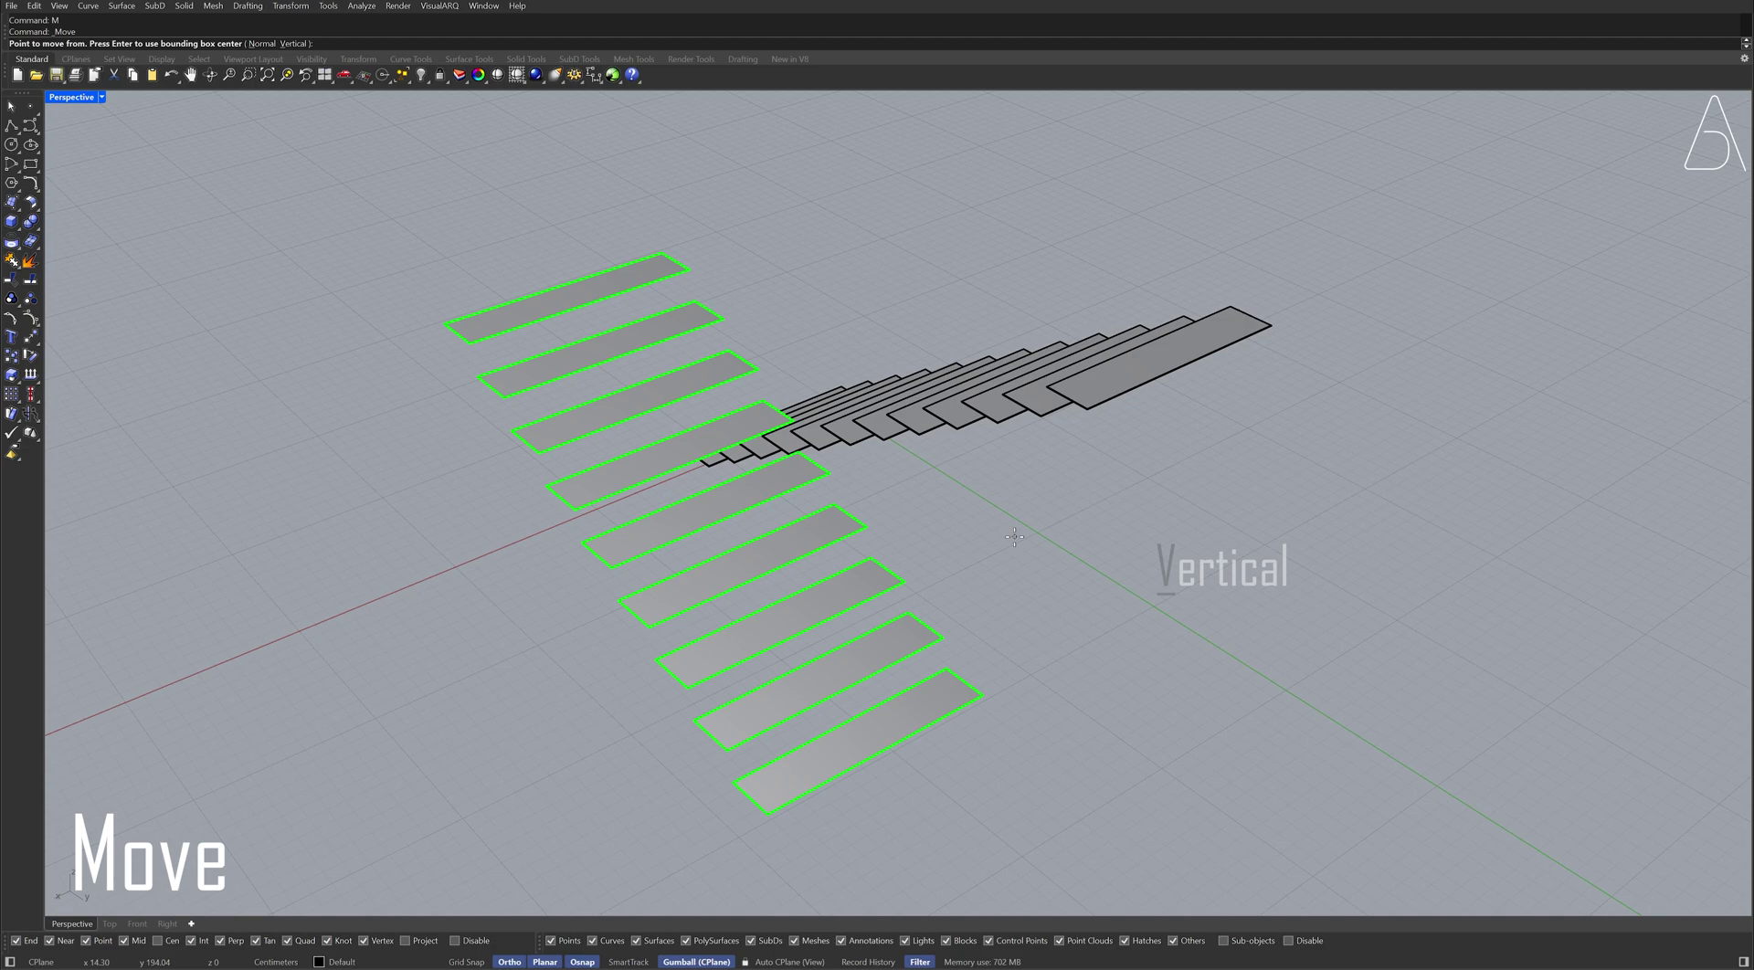
type("v")
key("Return")
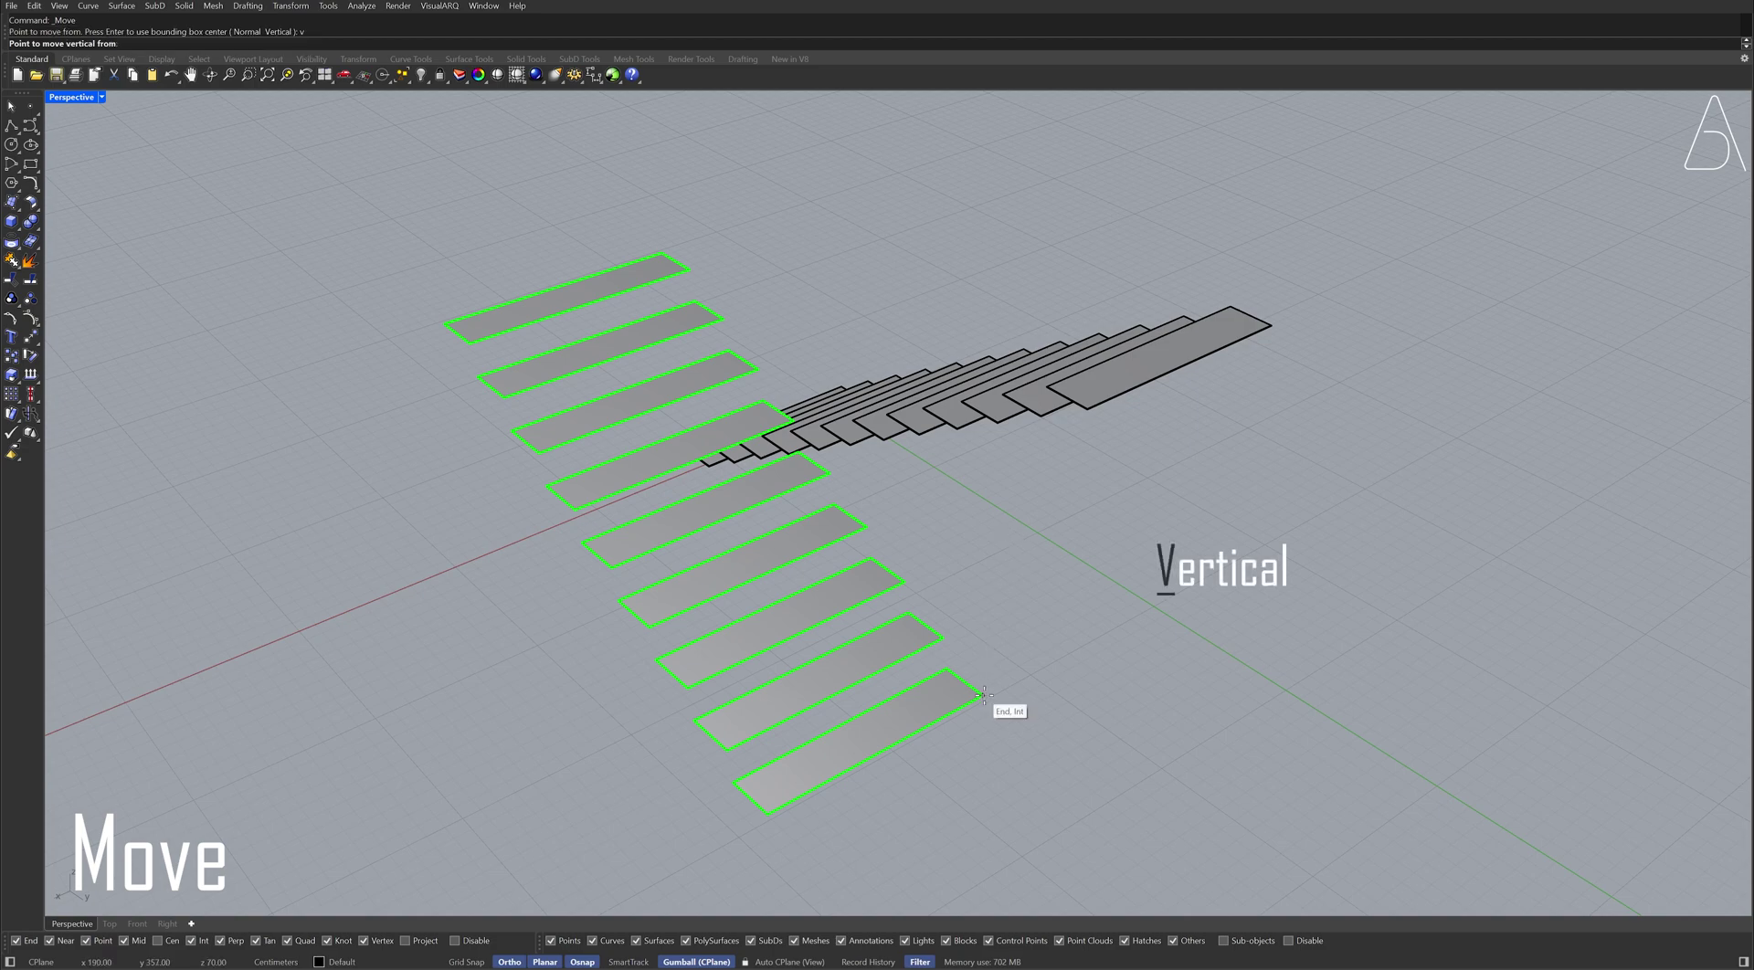
left_click(985, 696)
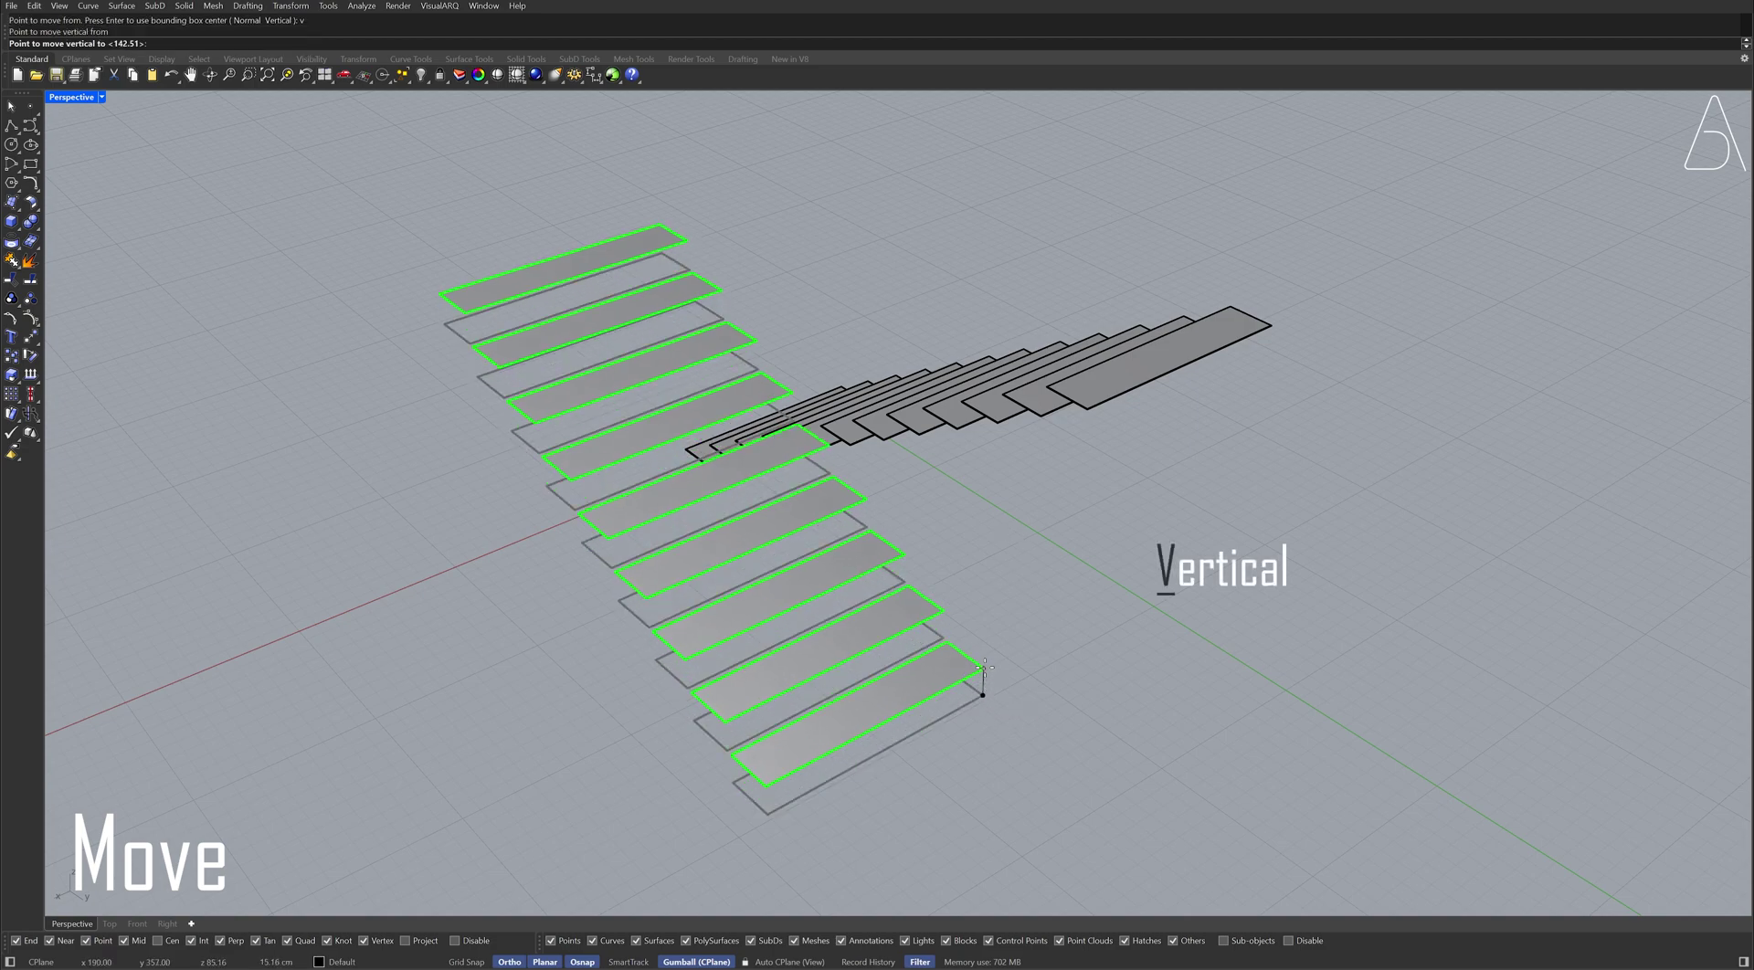
left_click(1086, 413)
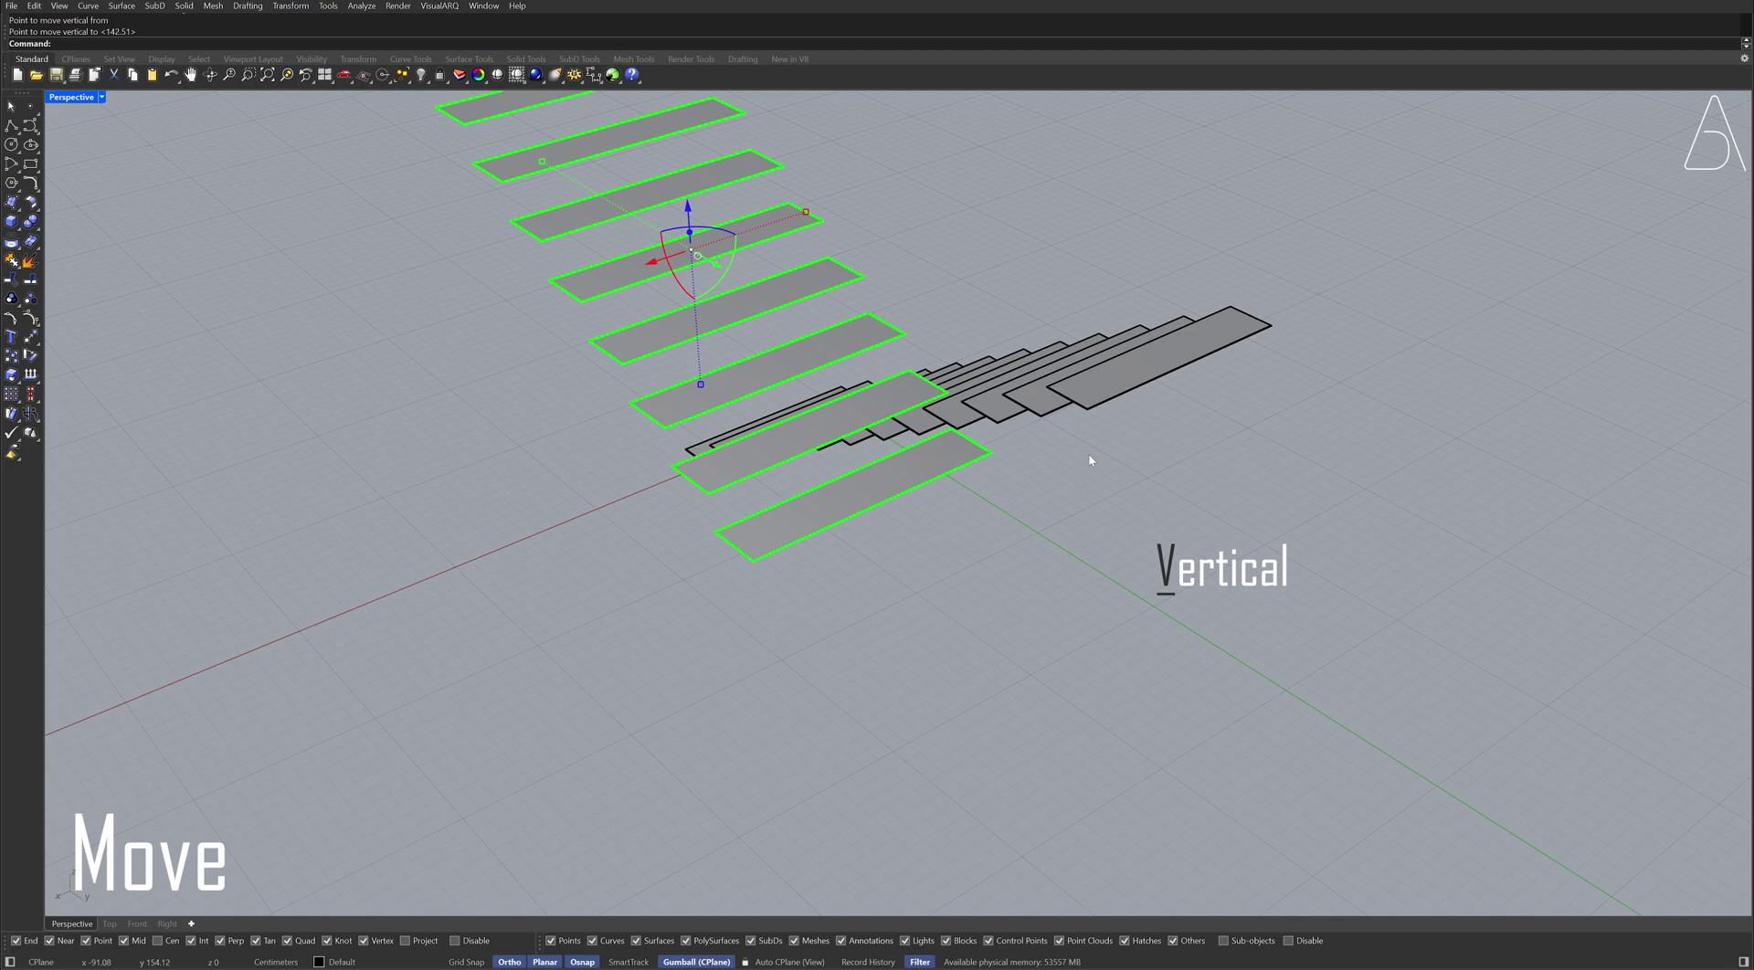
key("Escape")
mouse_move(1088, 461)
right_mouse_down()
mouse_move(1115, 497)
mouse_move(977, 505)
mouse_move(971, 560)
mouse_move(893, 508)
mouse_move(917, 553)
right_mouse_up()
type("ExtendSrf")
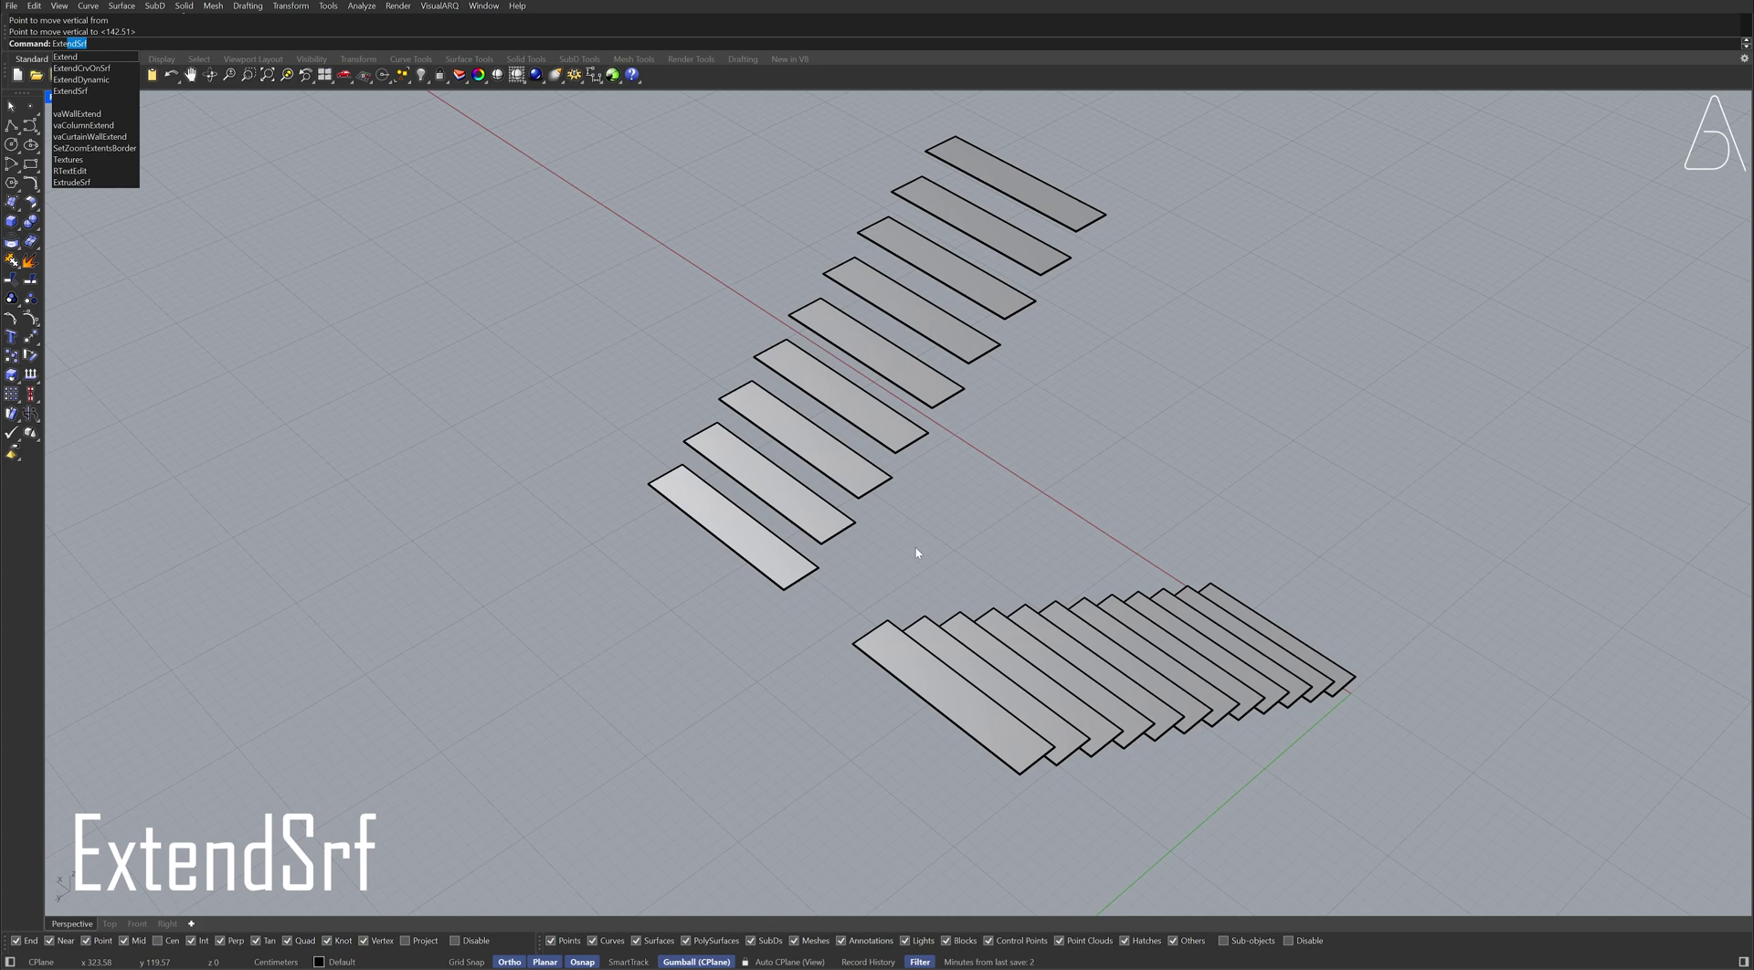
Step: Extend one flight's end strip 103 units into a square with ExtendSrf
key("Return")
left_click(776, 588)
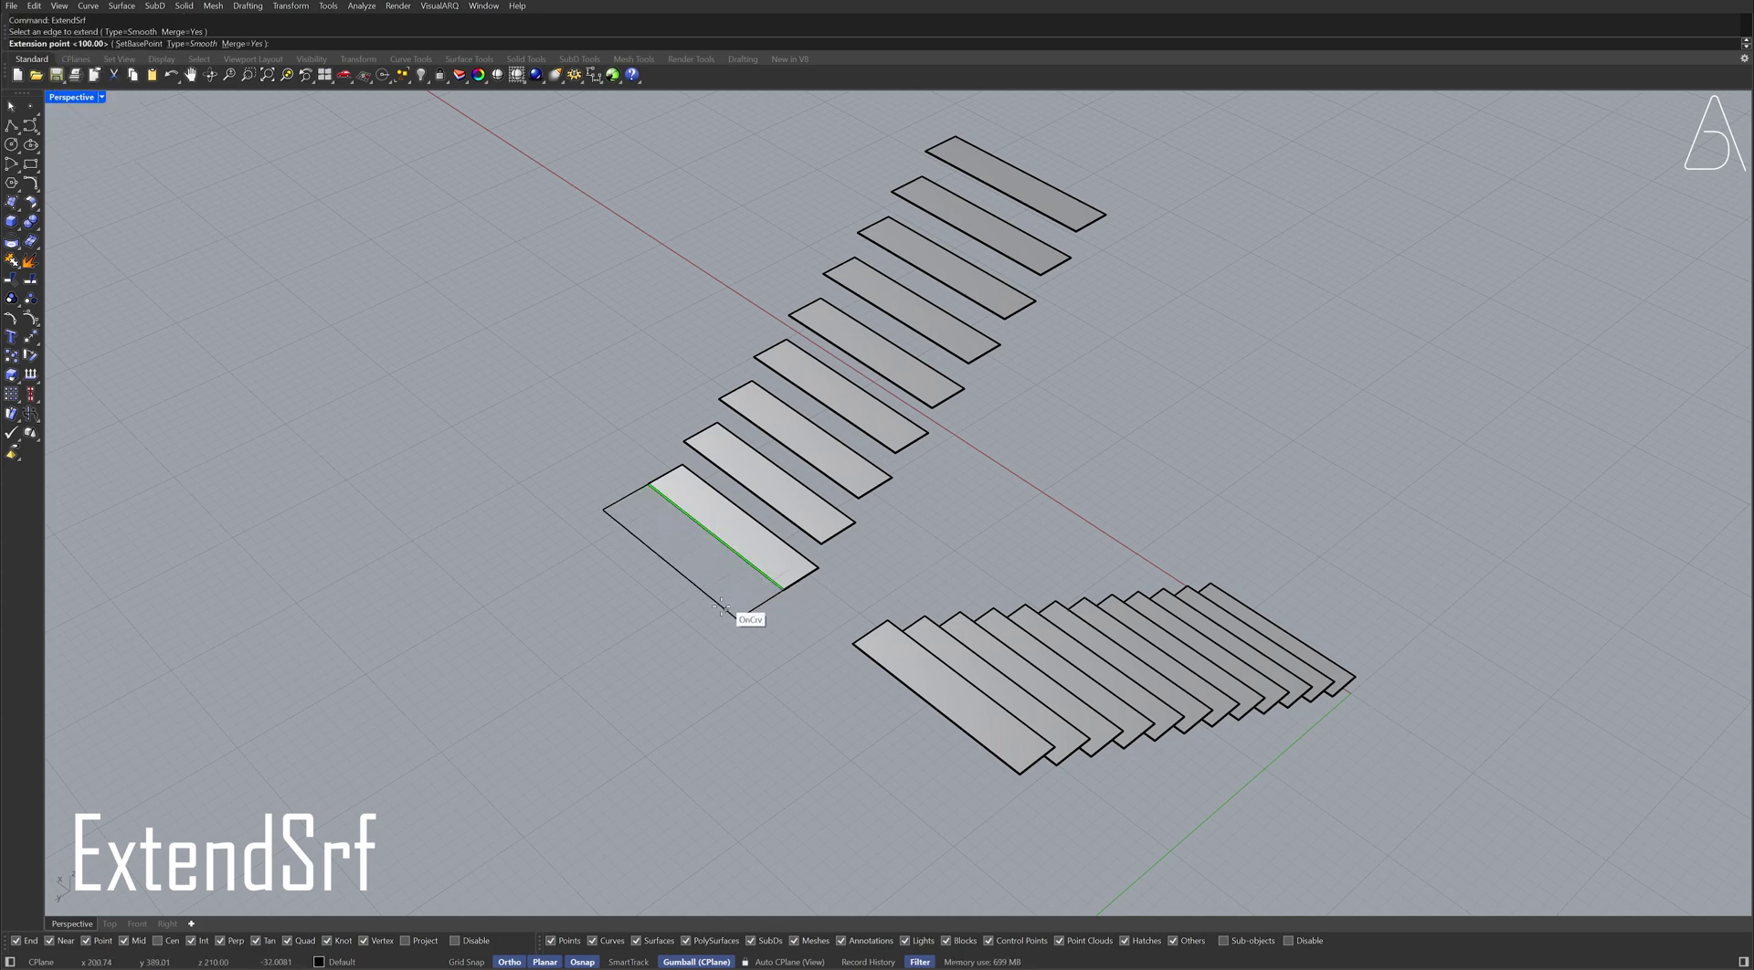
type("103")
key("Return")
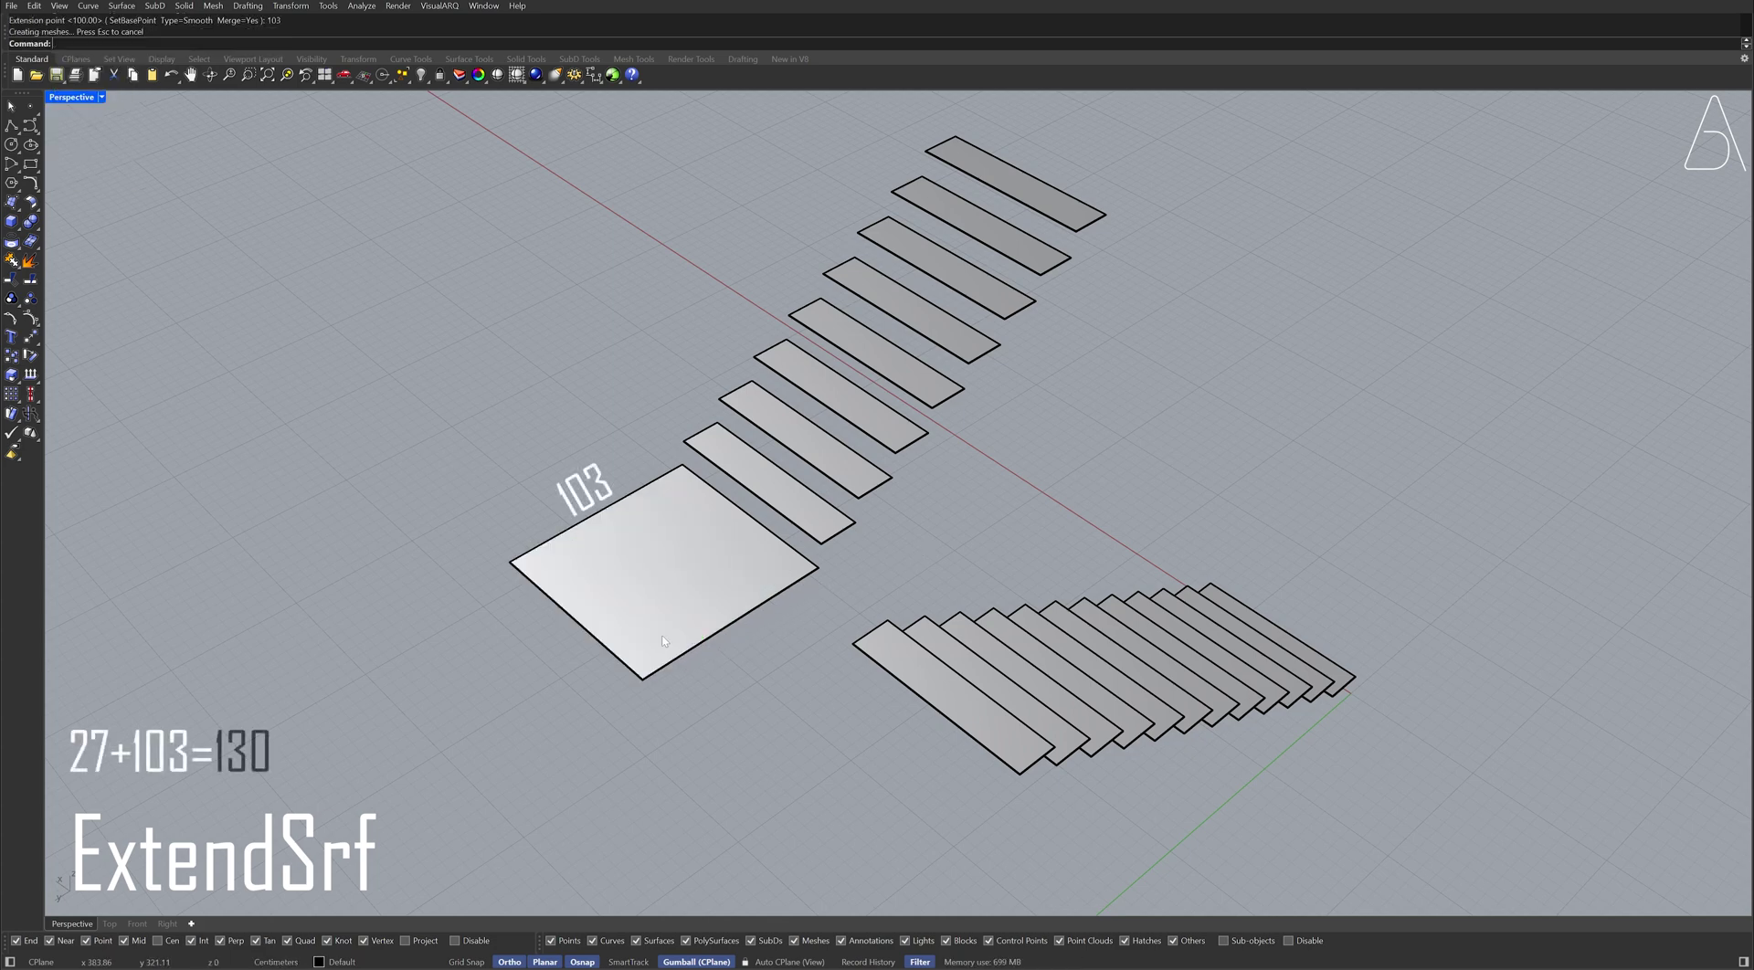
Step: Extend the other flight's end strip to the square's corner, then extend the square to meet it
key("Return")
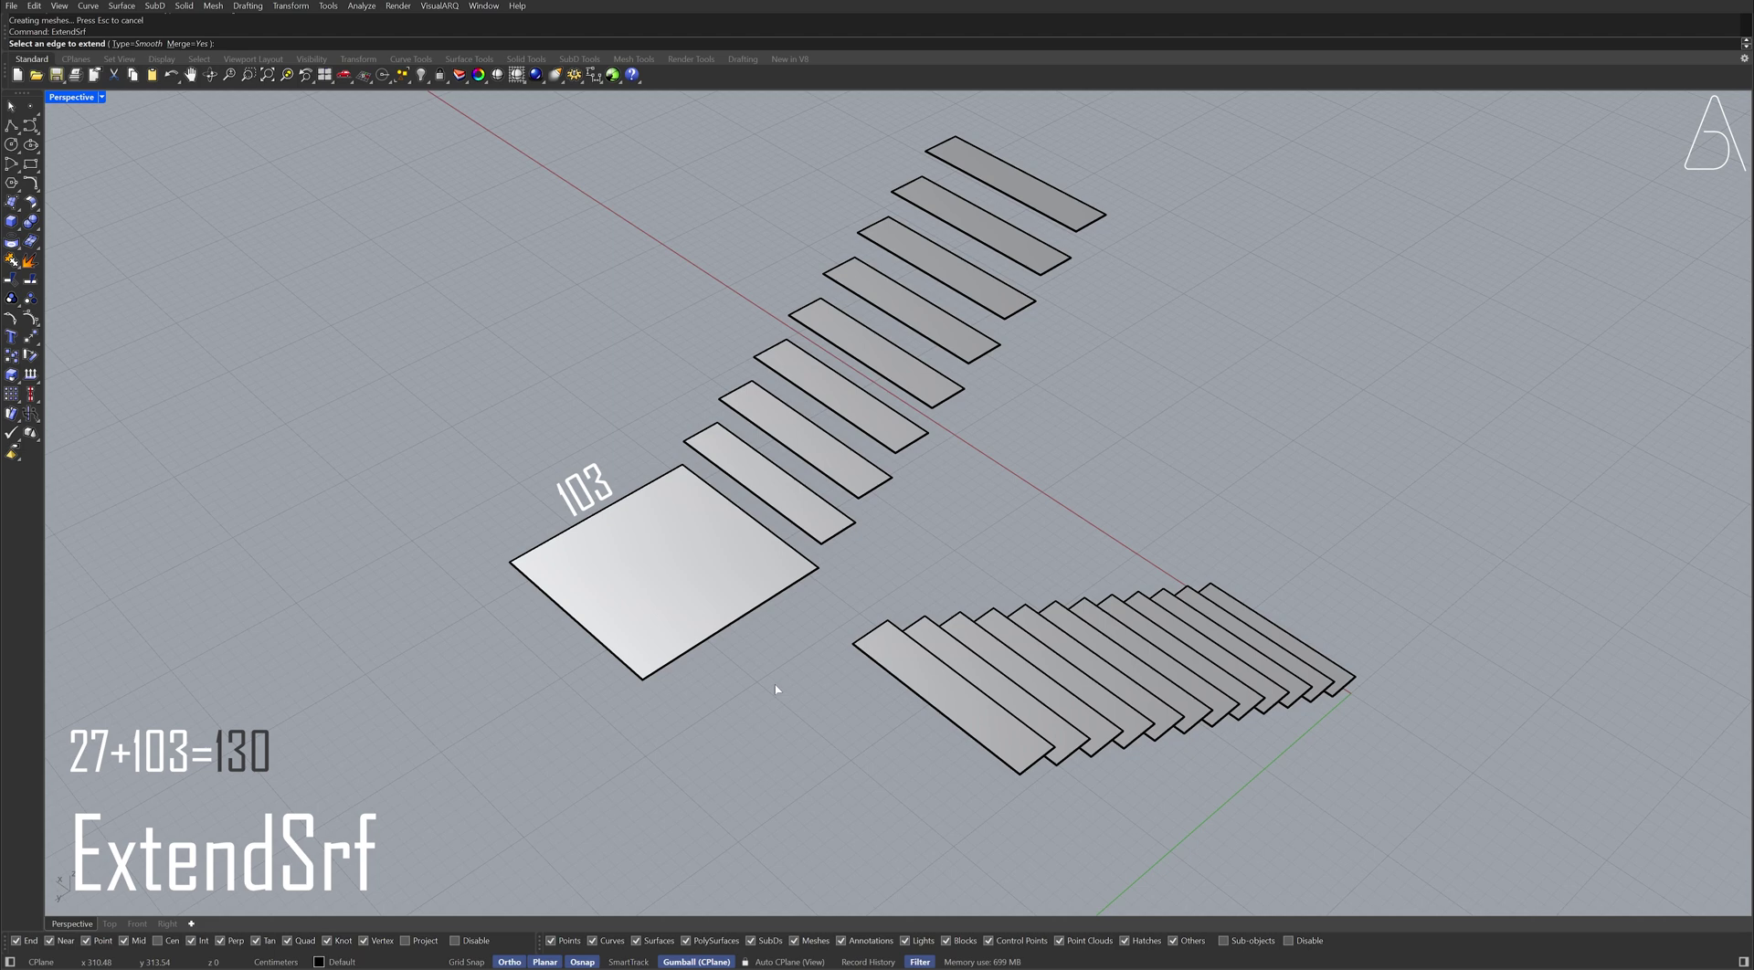
left_click(869, 657)
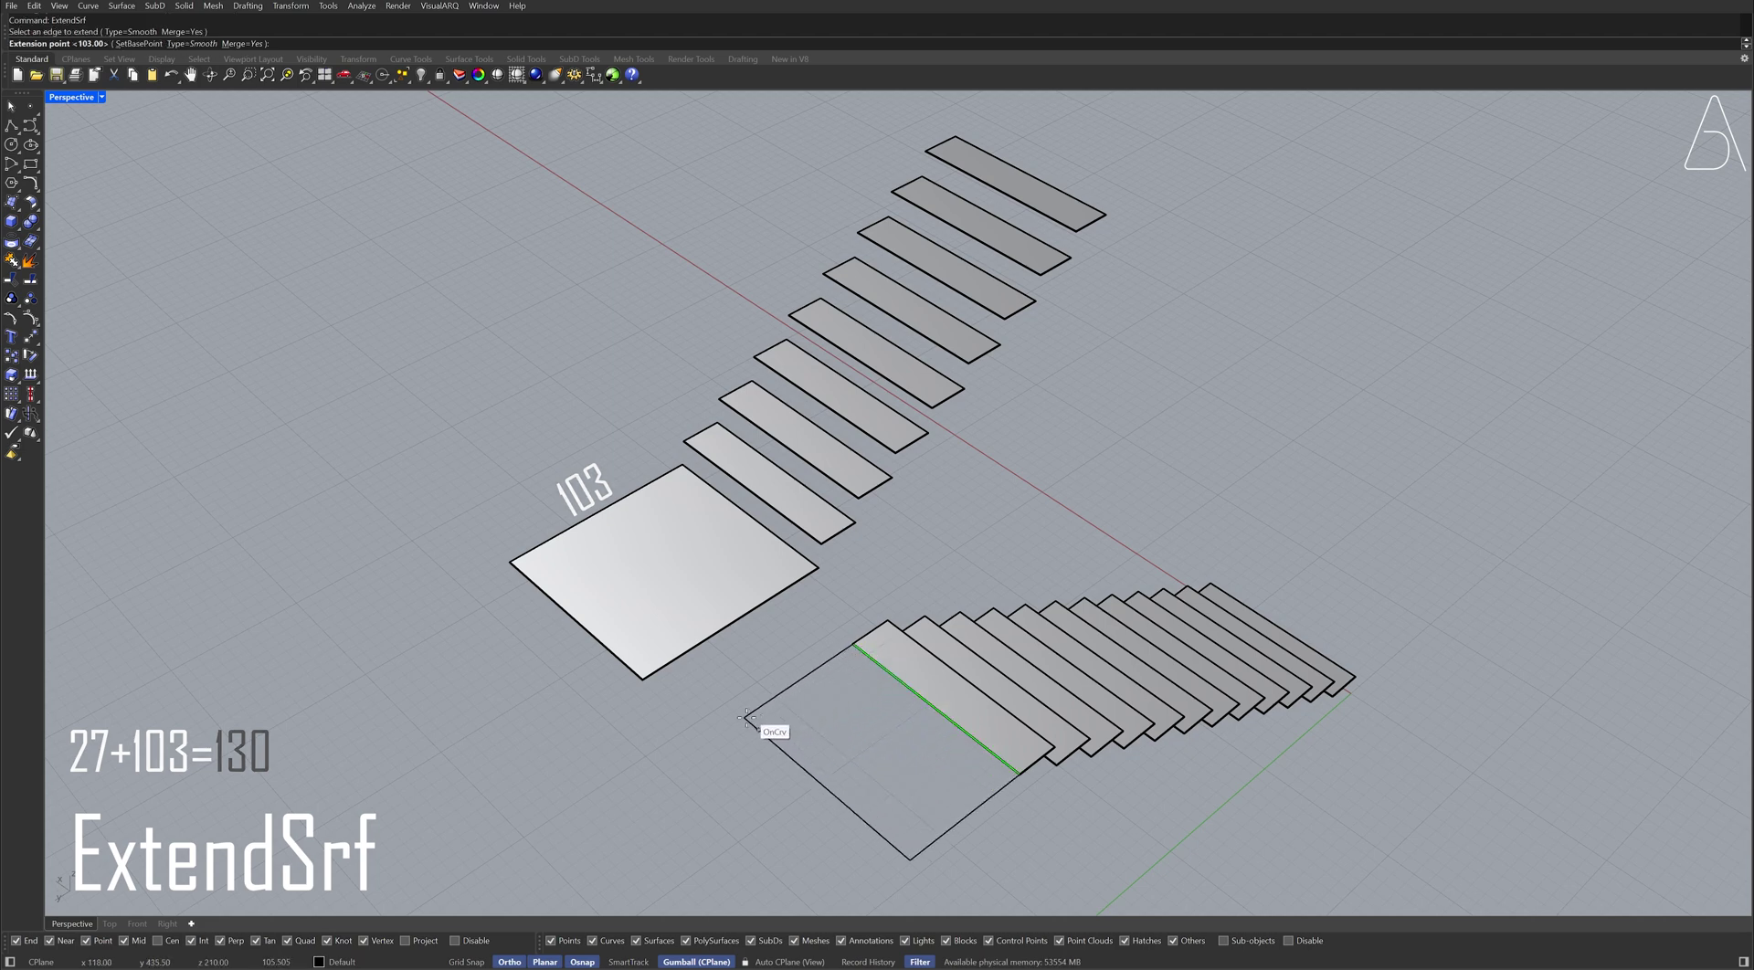
left_click(644, 680)
key("Return")
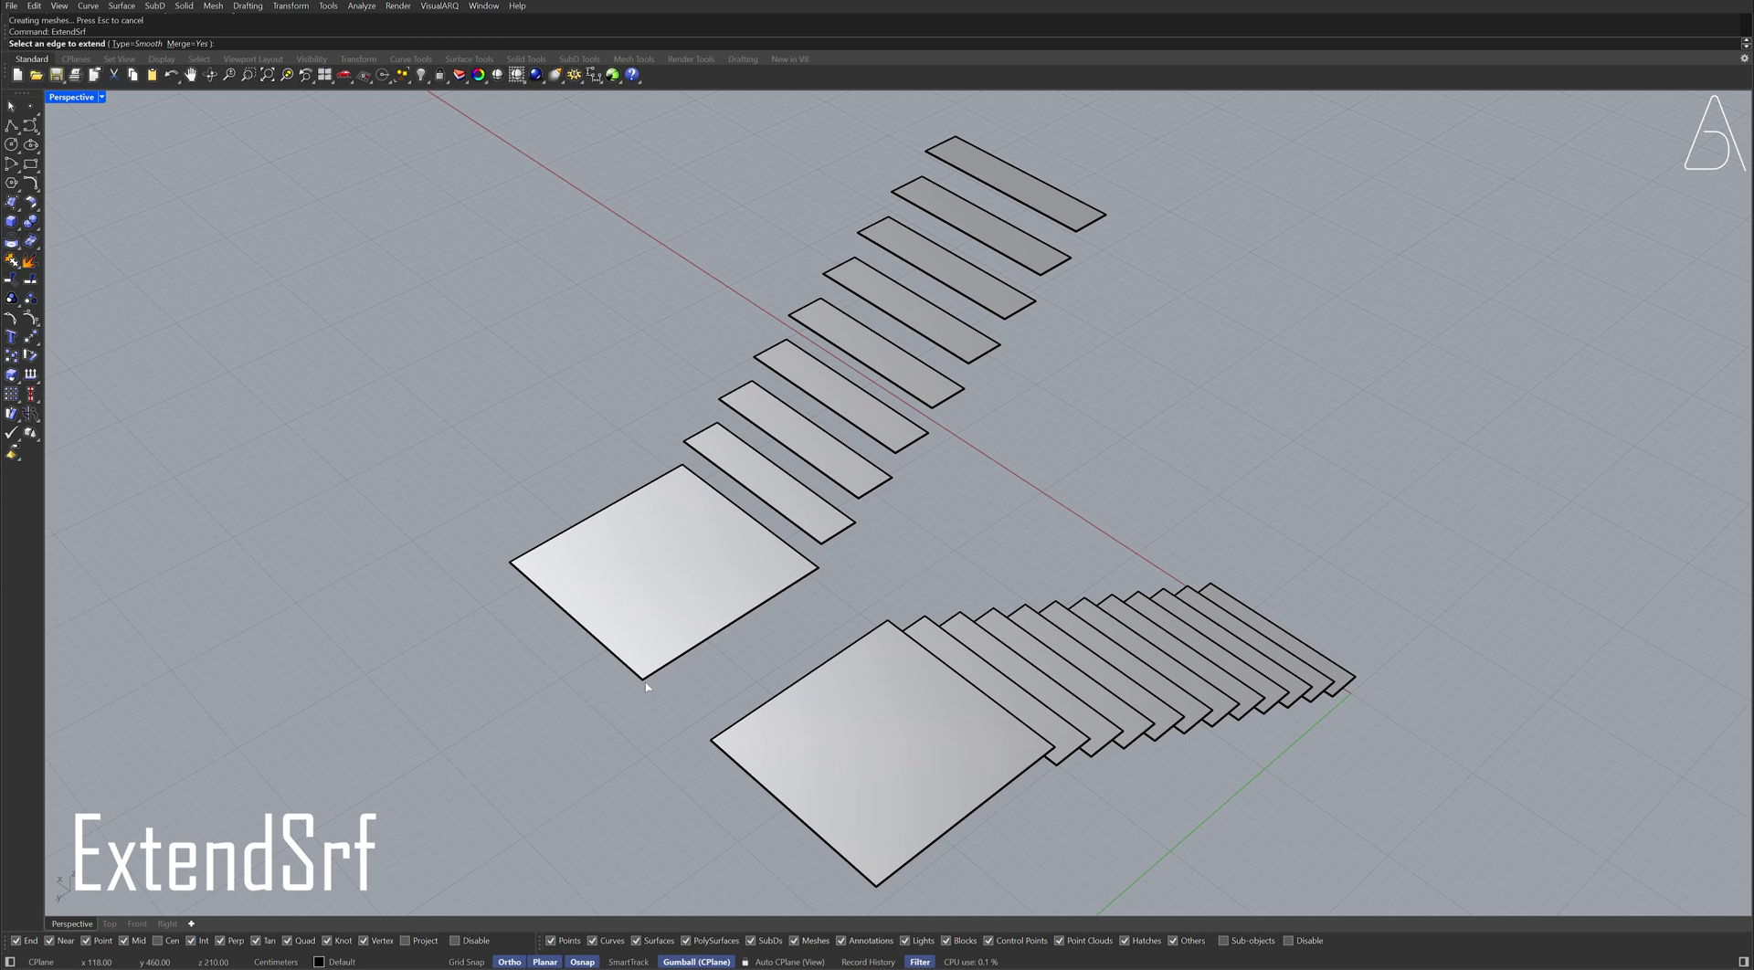
left_click(674, 662)
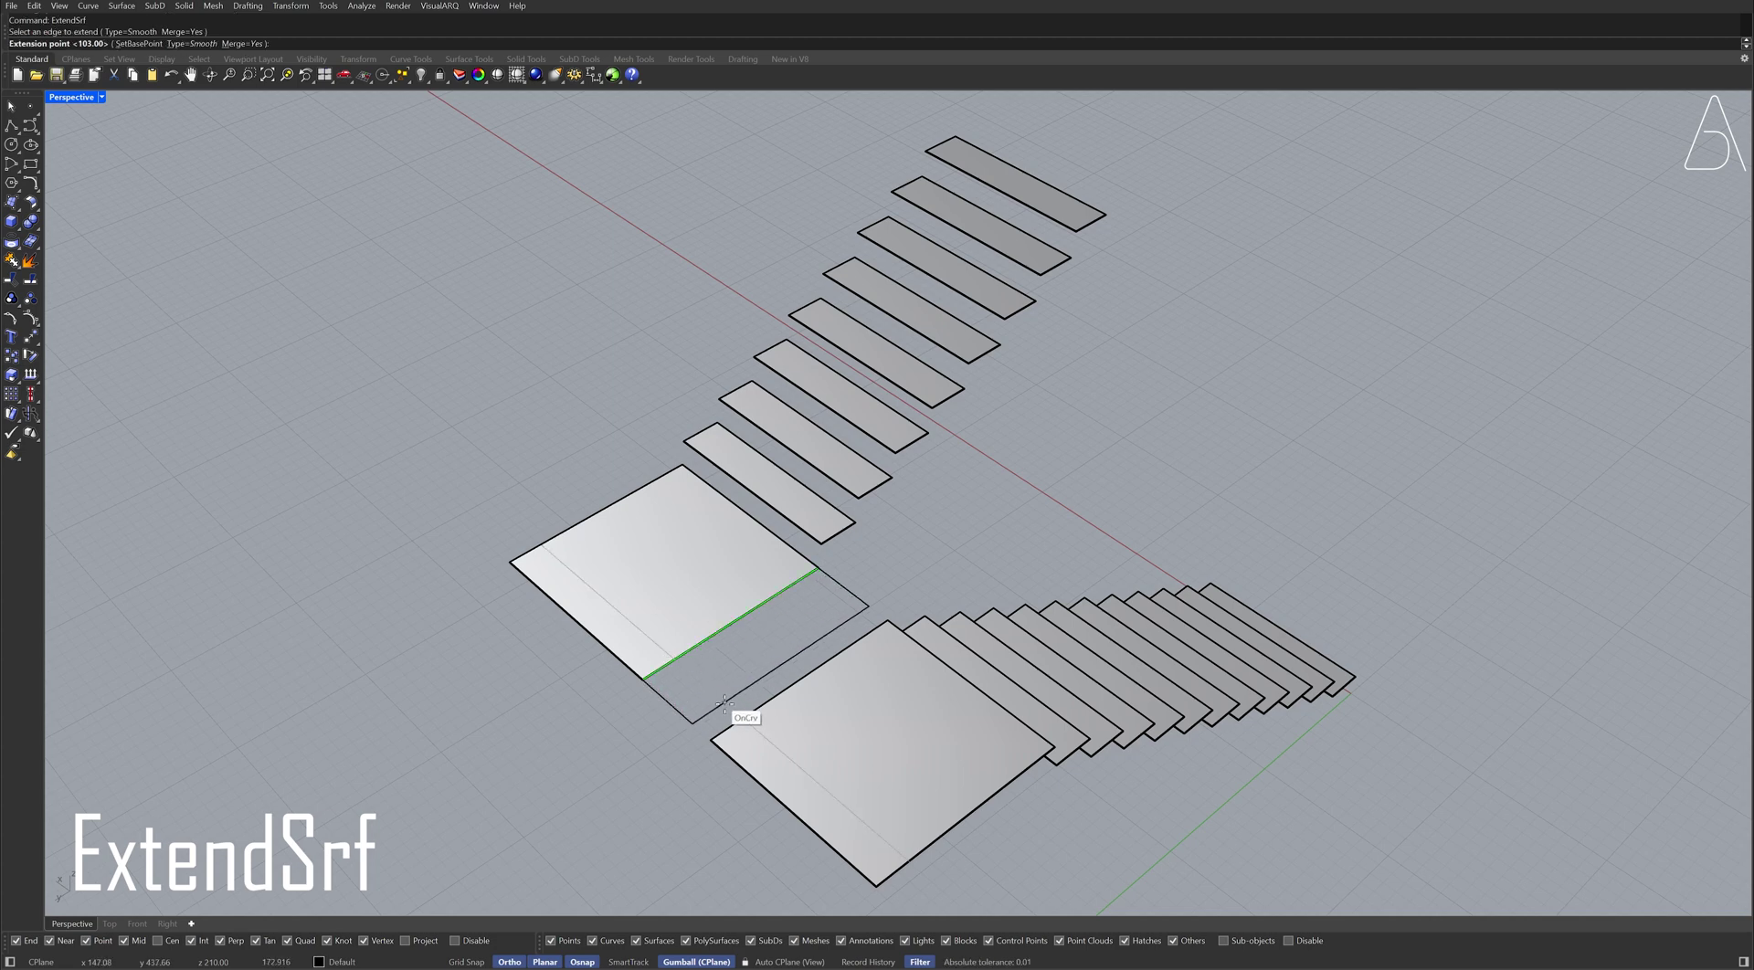
left_click(744, 724)
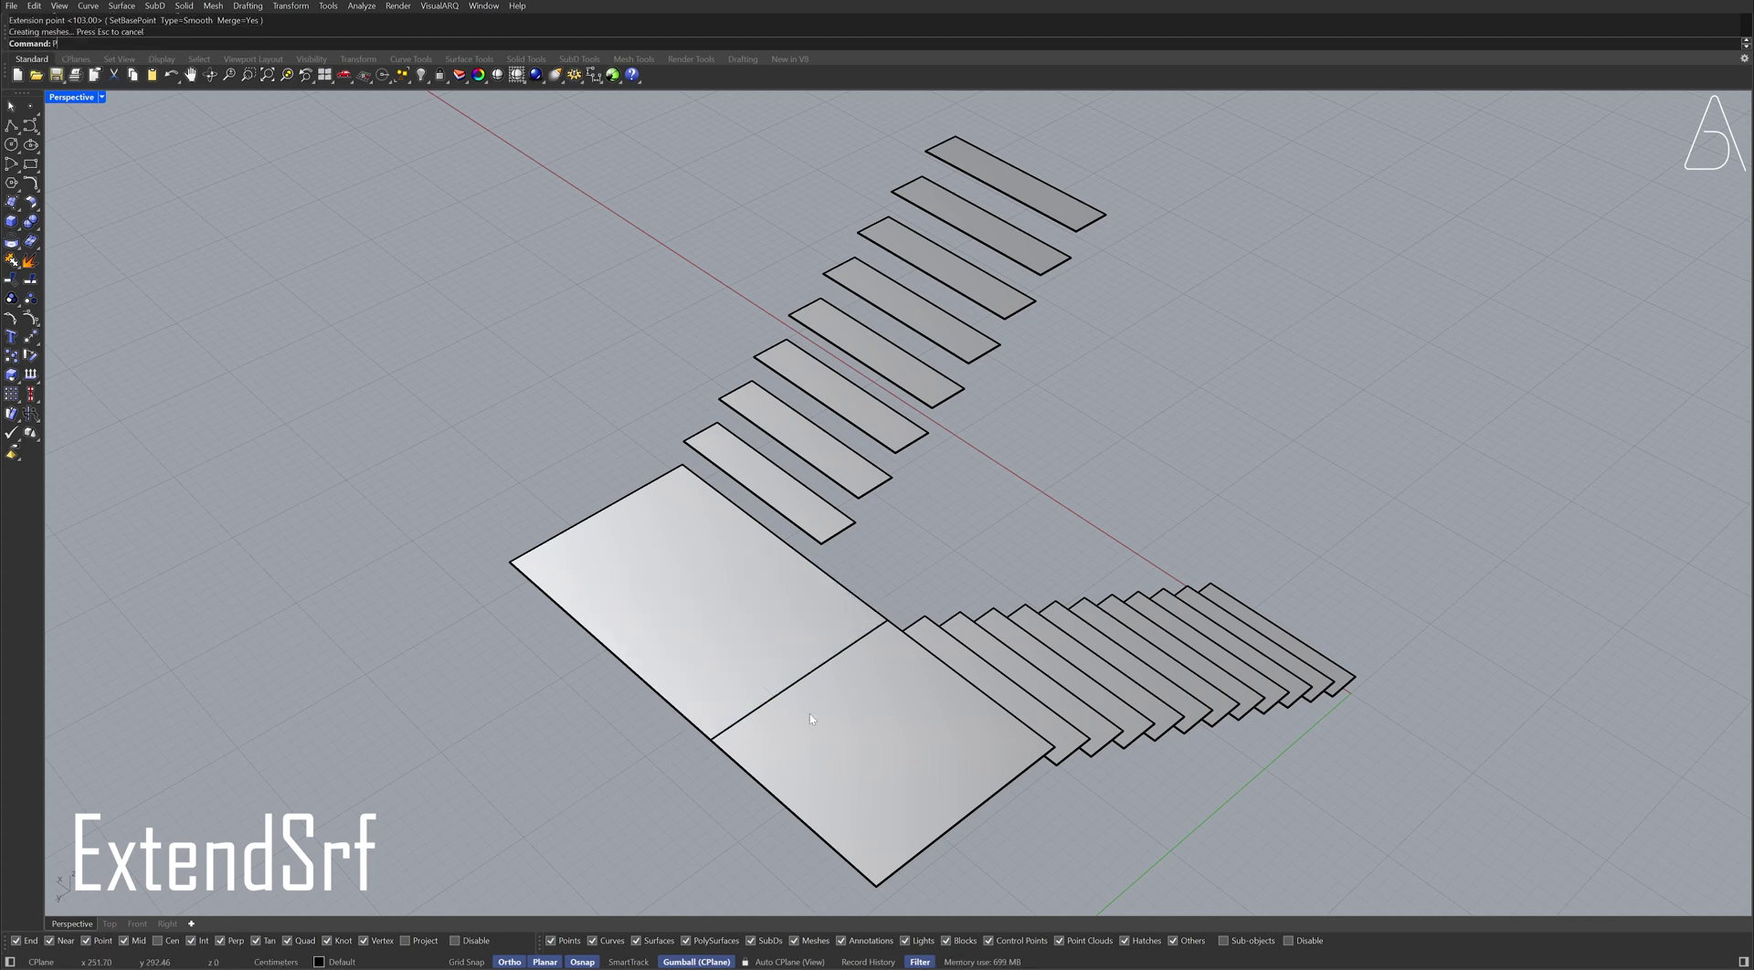
Step: Merge both landing squares with PlanarUnion and select the left-side tread edges
type("lanarUnion")
key("Return")
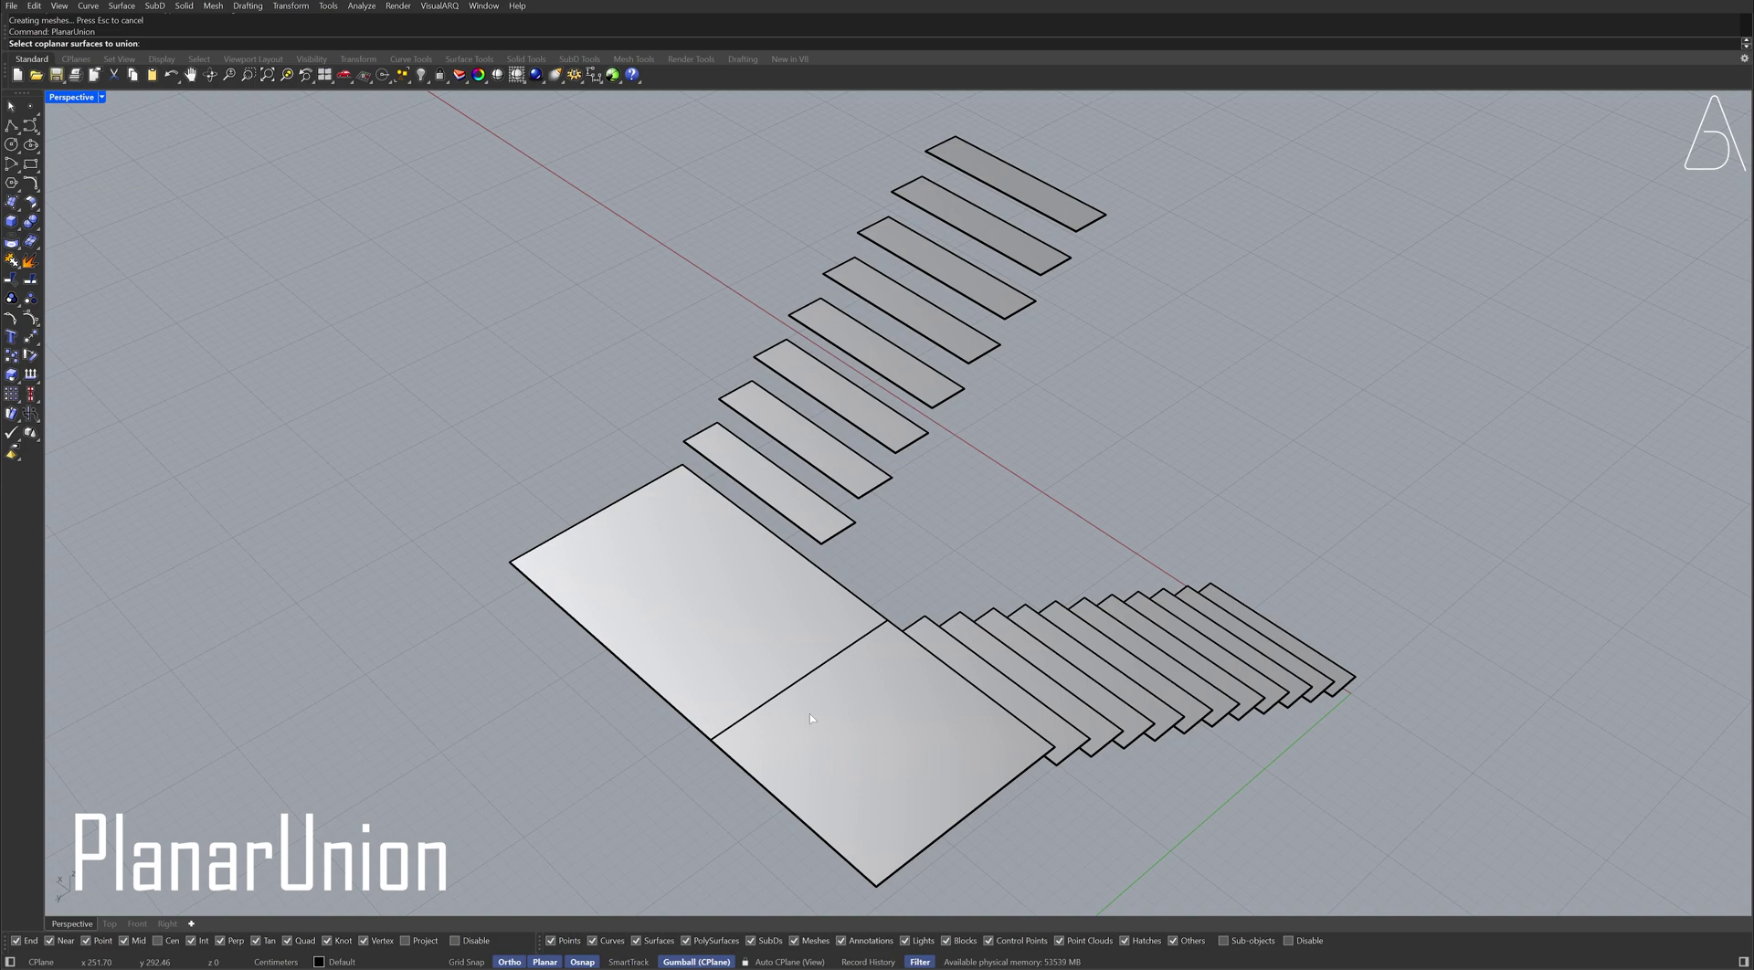
left_click(831, 710)
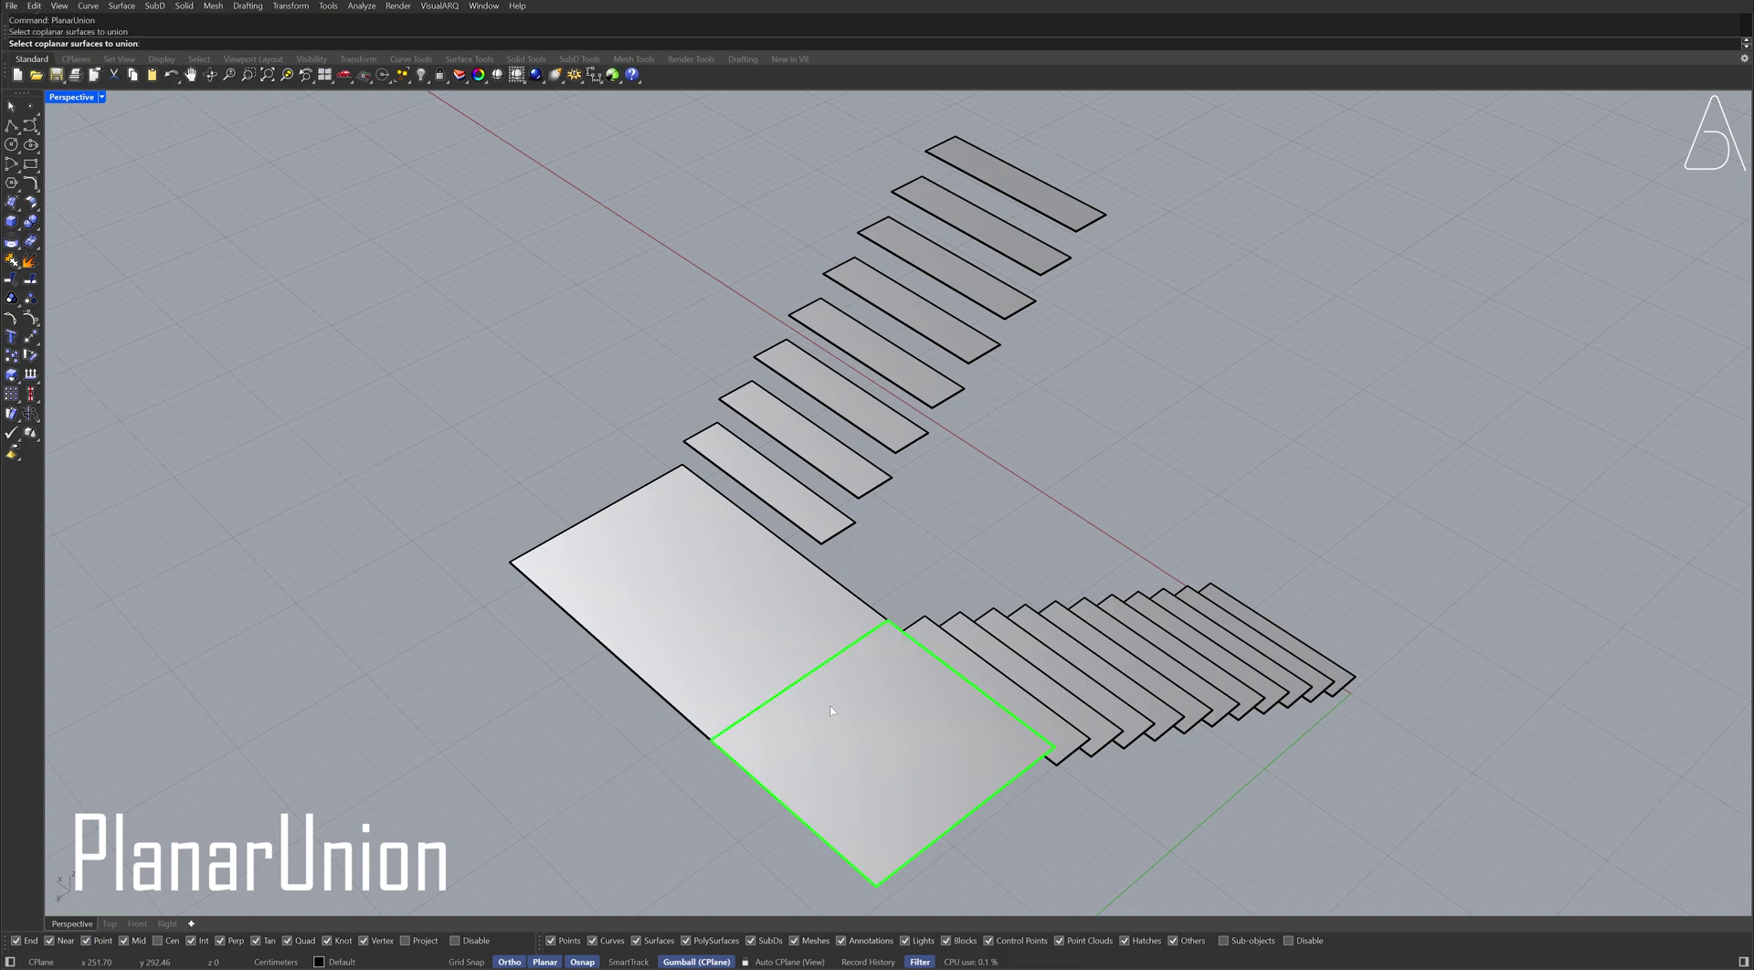
left_click(771, 631)
key("Return")
mouse_move(772, 631)
right_mouse_down()
mouse_move(915, 659)
mouse_move(930, 577)
mouse_move(901, 579)
right_mouse_up()
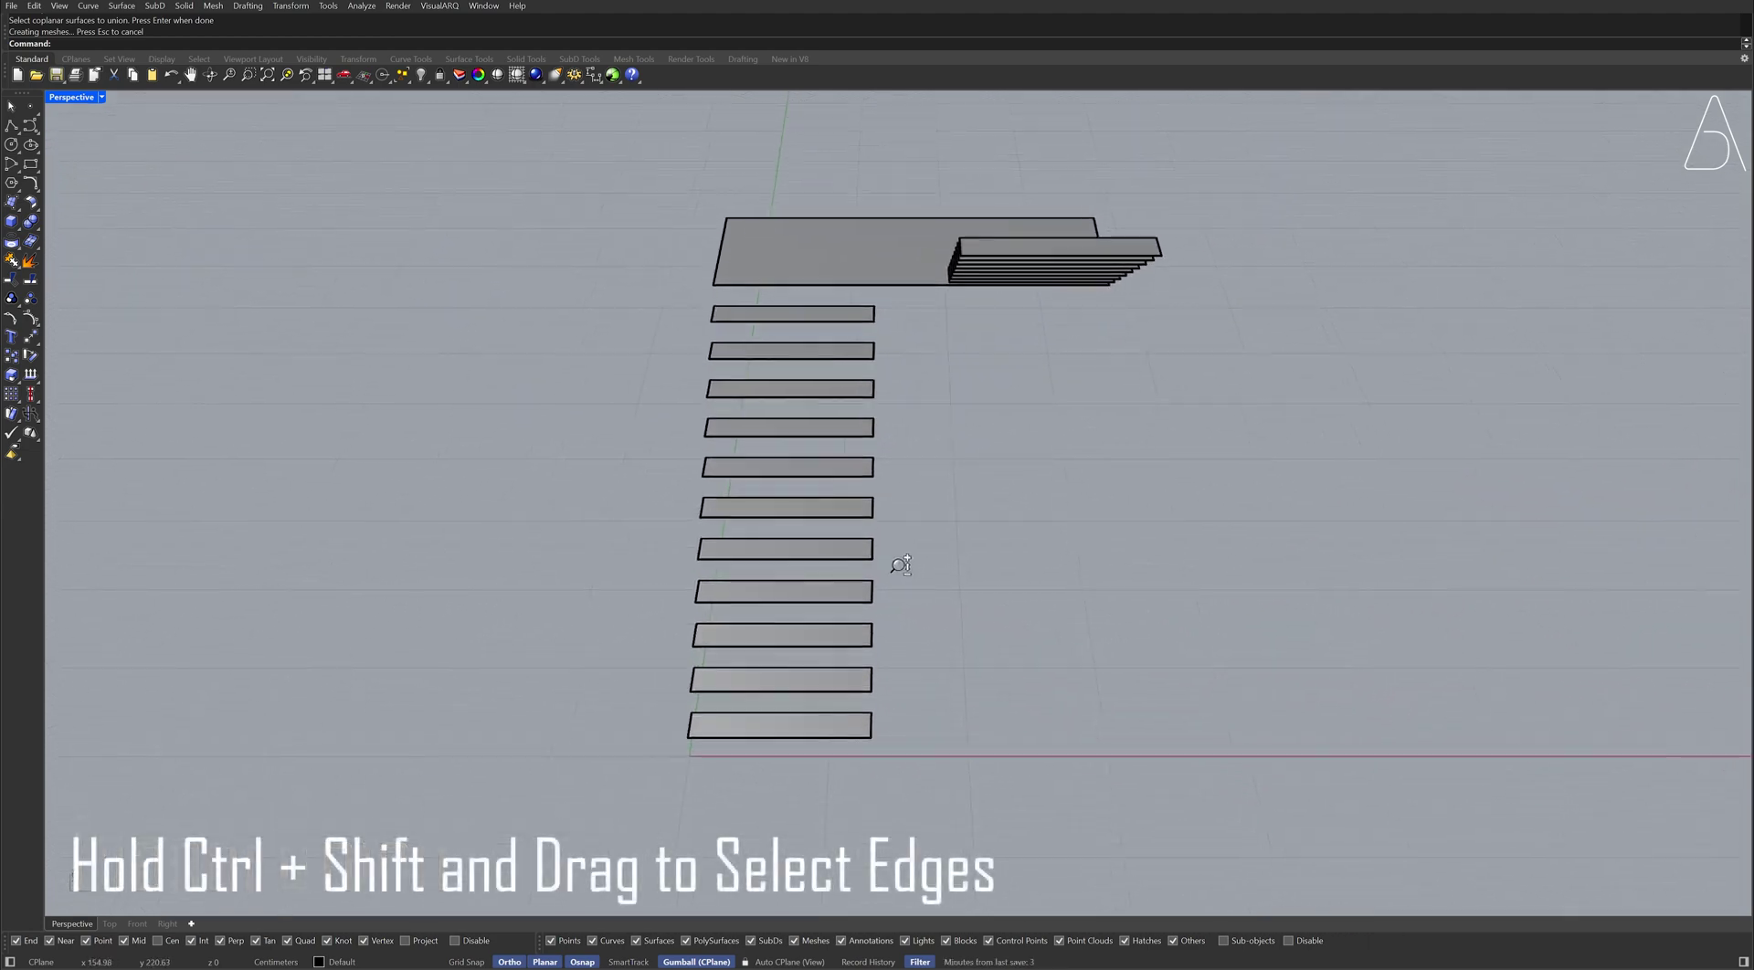
left_click_drag(667, 176, 743, 771, "ctrl+shift")
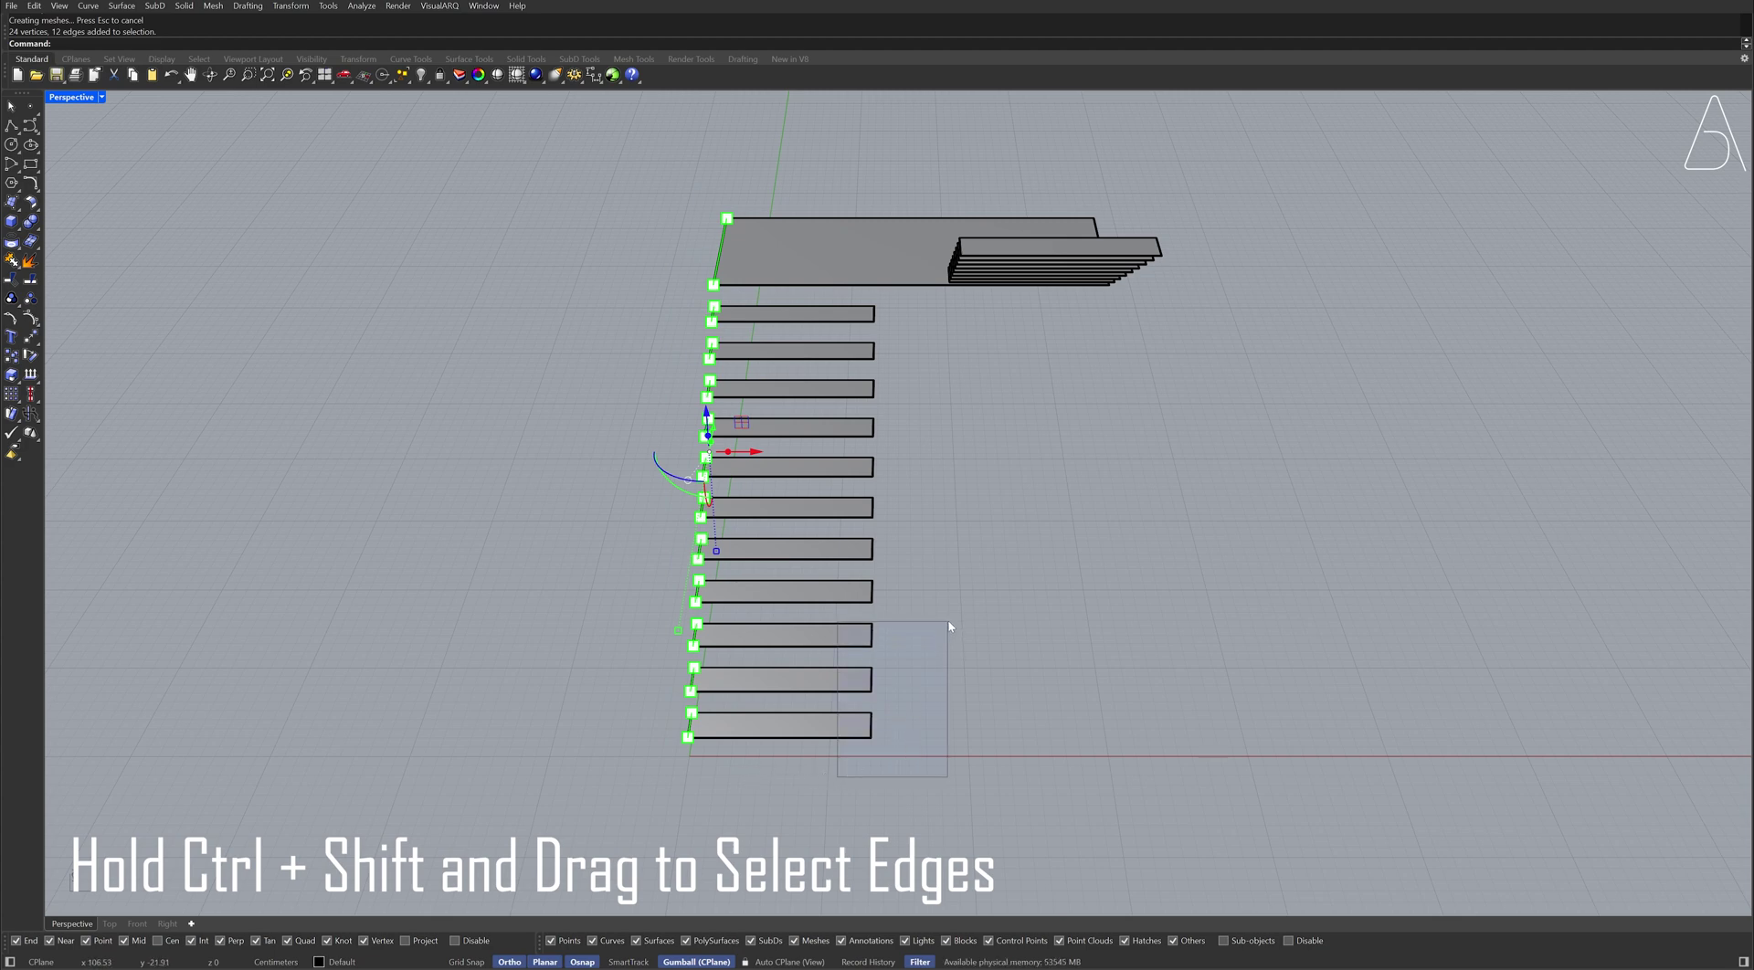
Step: Add the right-end step edges and extrude all selected edges downward into blade walls
left_click_drag(948, 625, 948, 625, "ctrl+shift")
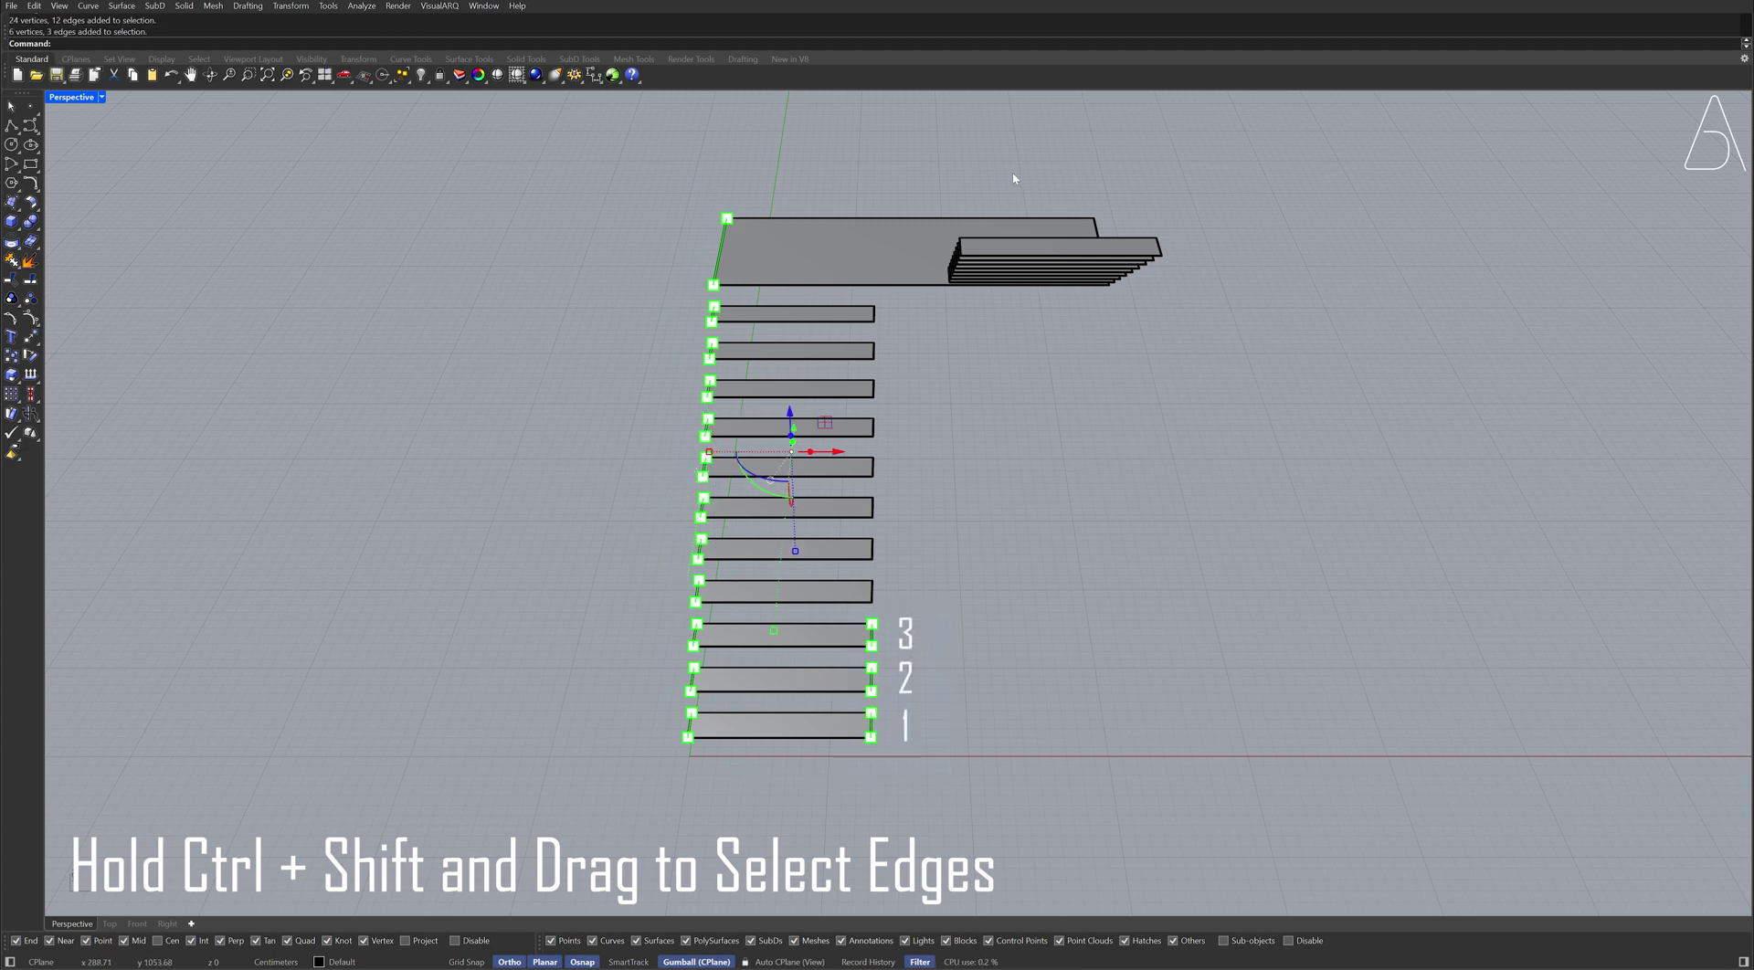
left_click_drag(1023, 149, 1178, 368, "ctrl+shift")
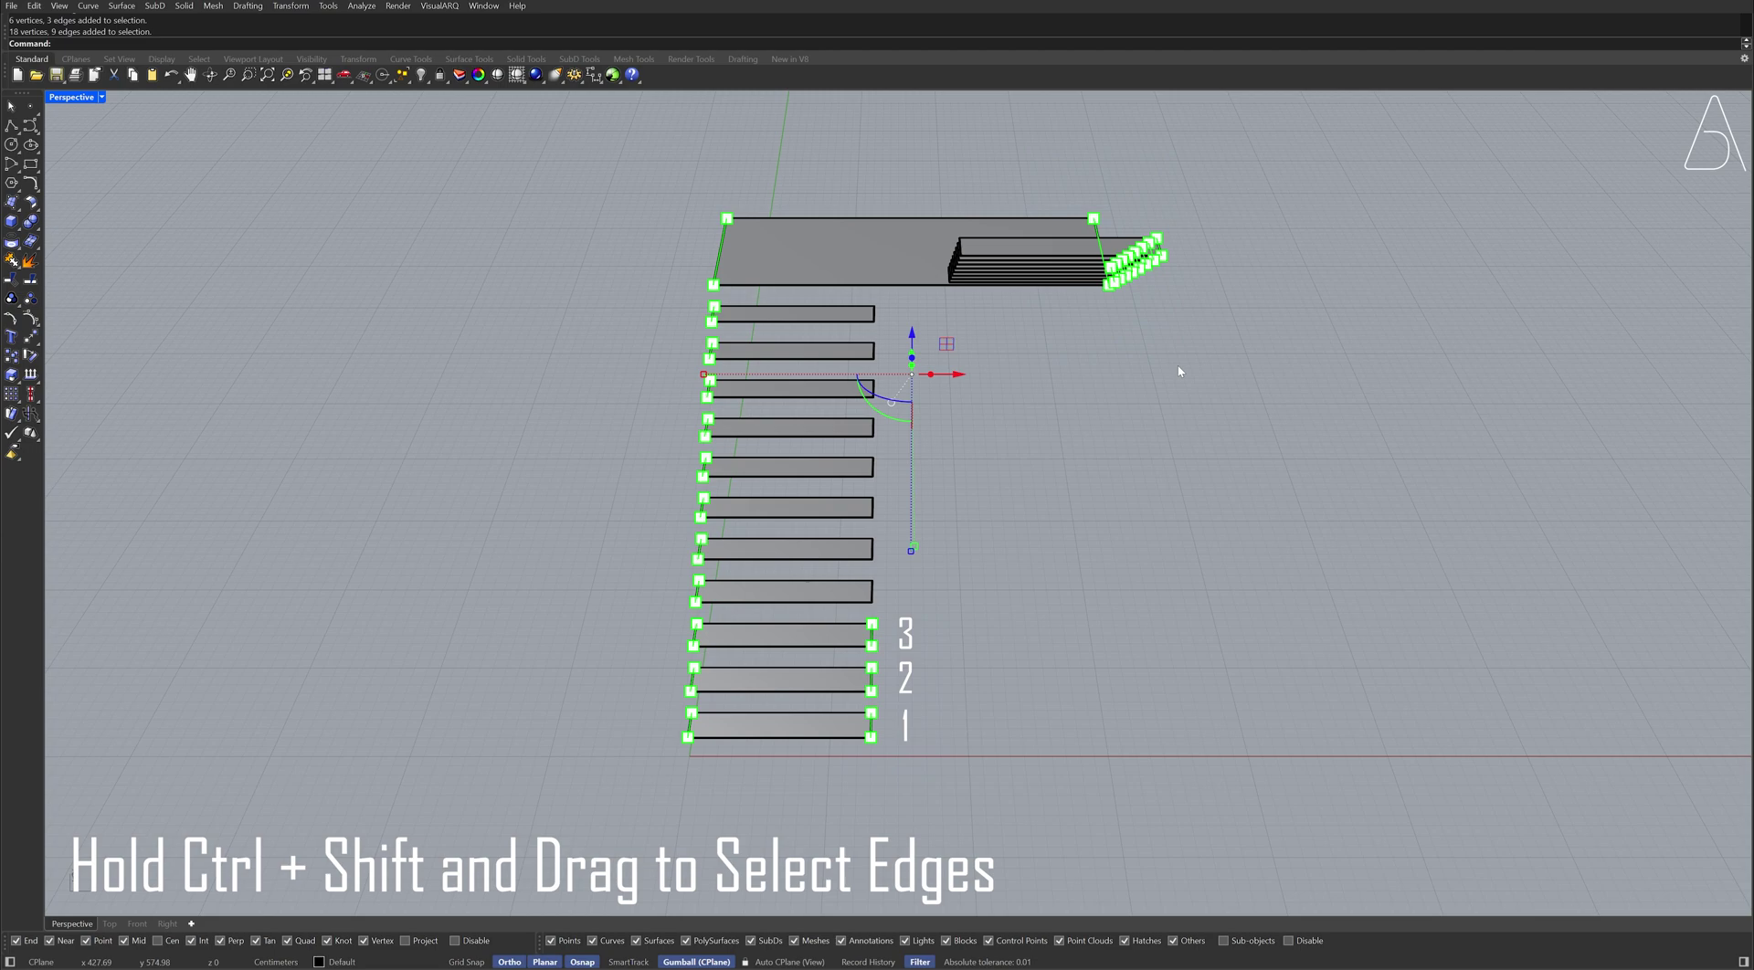
right_click_drag(721, 485, 804, 472)
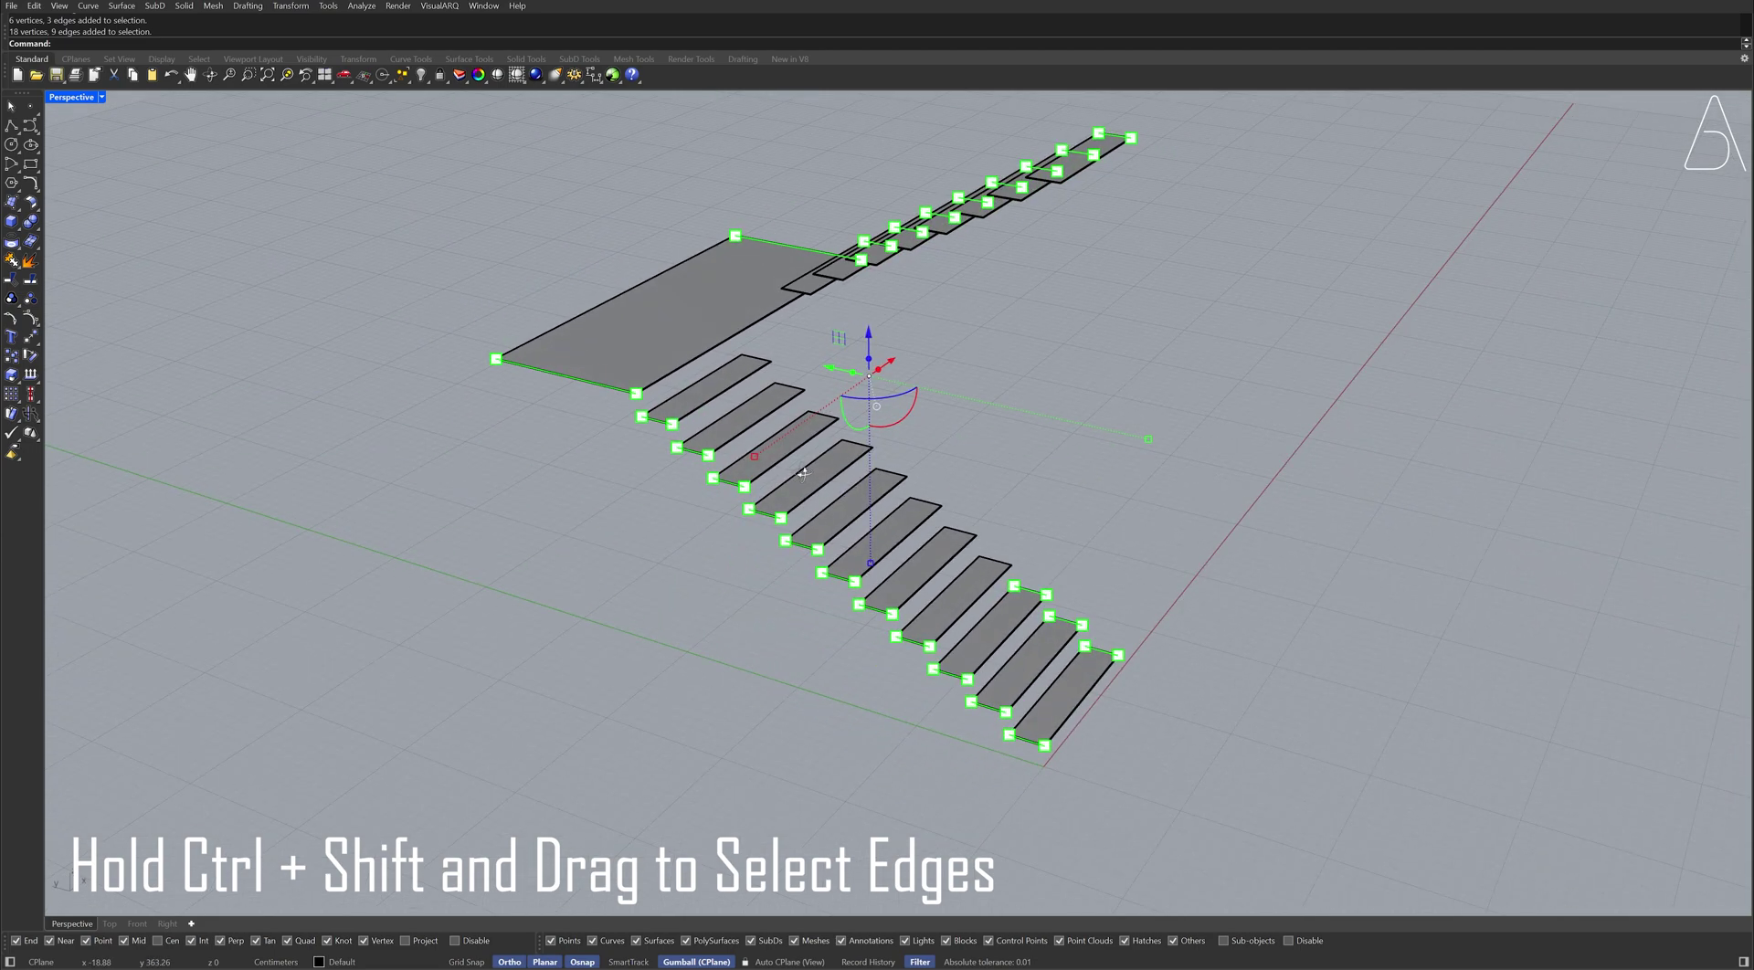
left_click_drag(868, 359, 883, 558)
left_click_drag(863, 668, 863, 672)
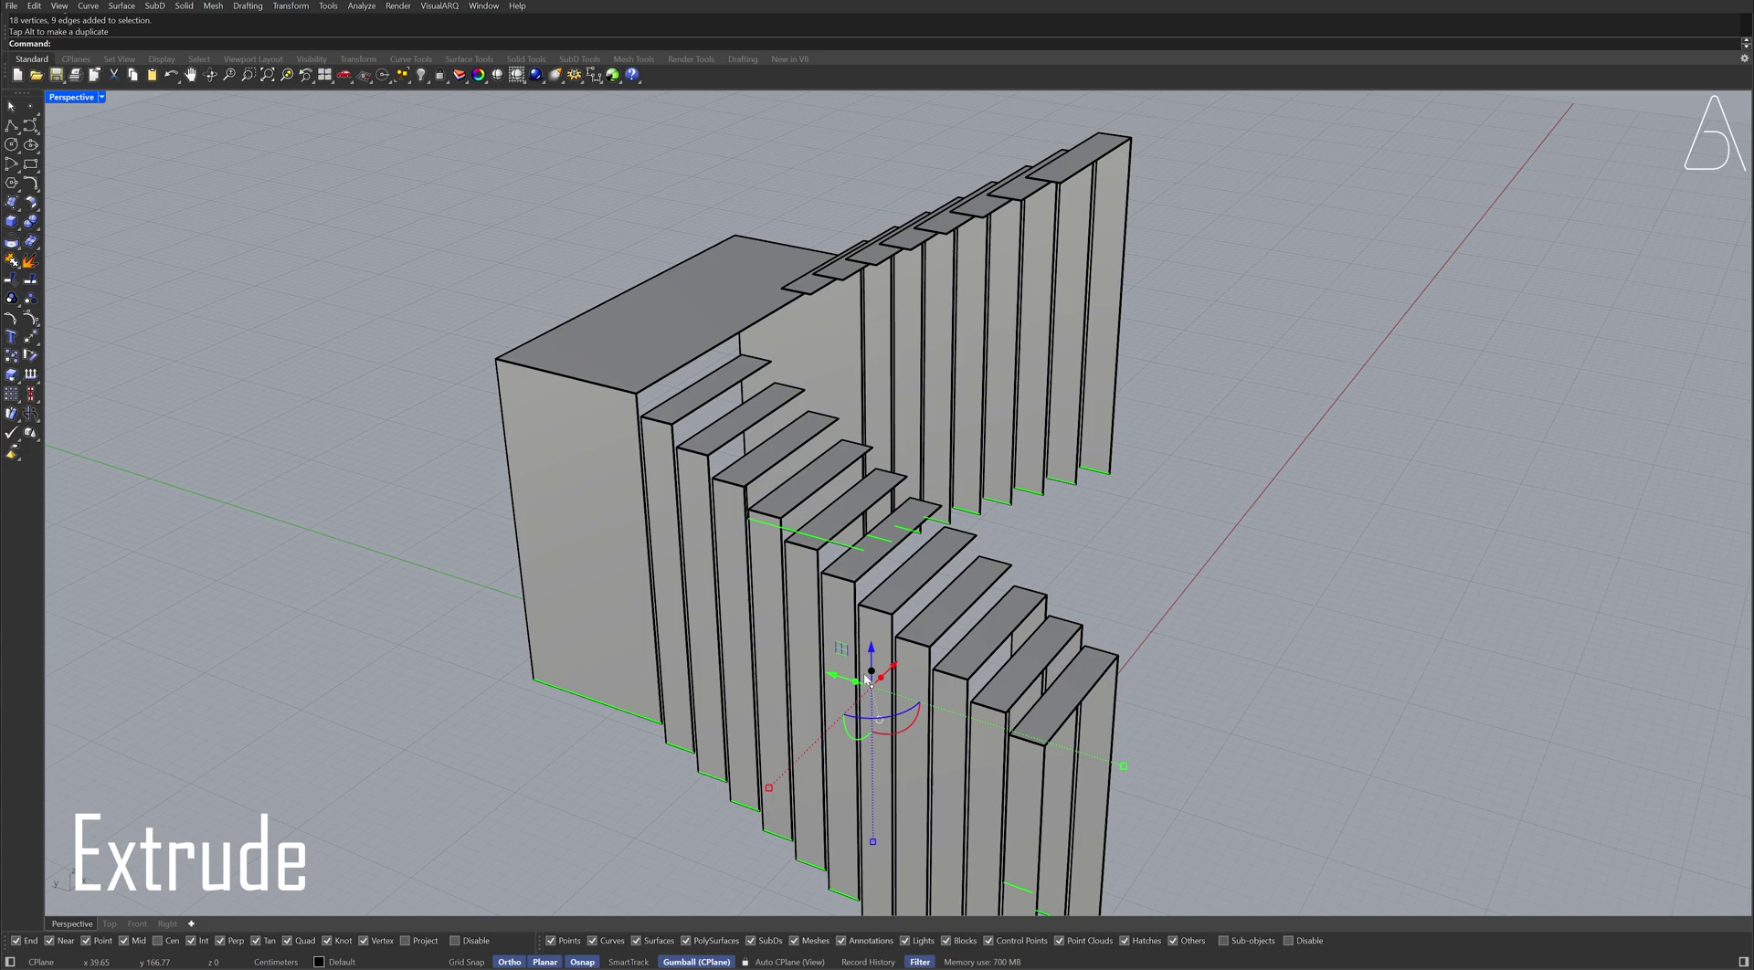
mouse_move(863, 671)
right_mouse_down()
mouse_move(875, 685)
mouse_move(874, 575)
right_mouse_up()
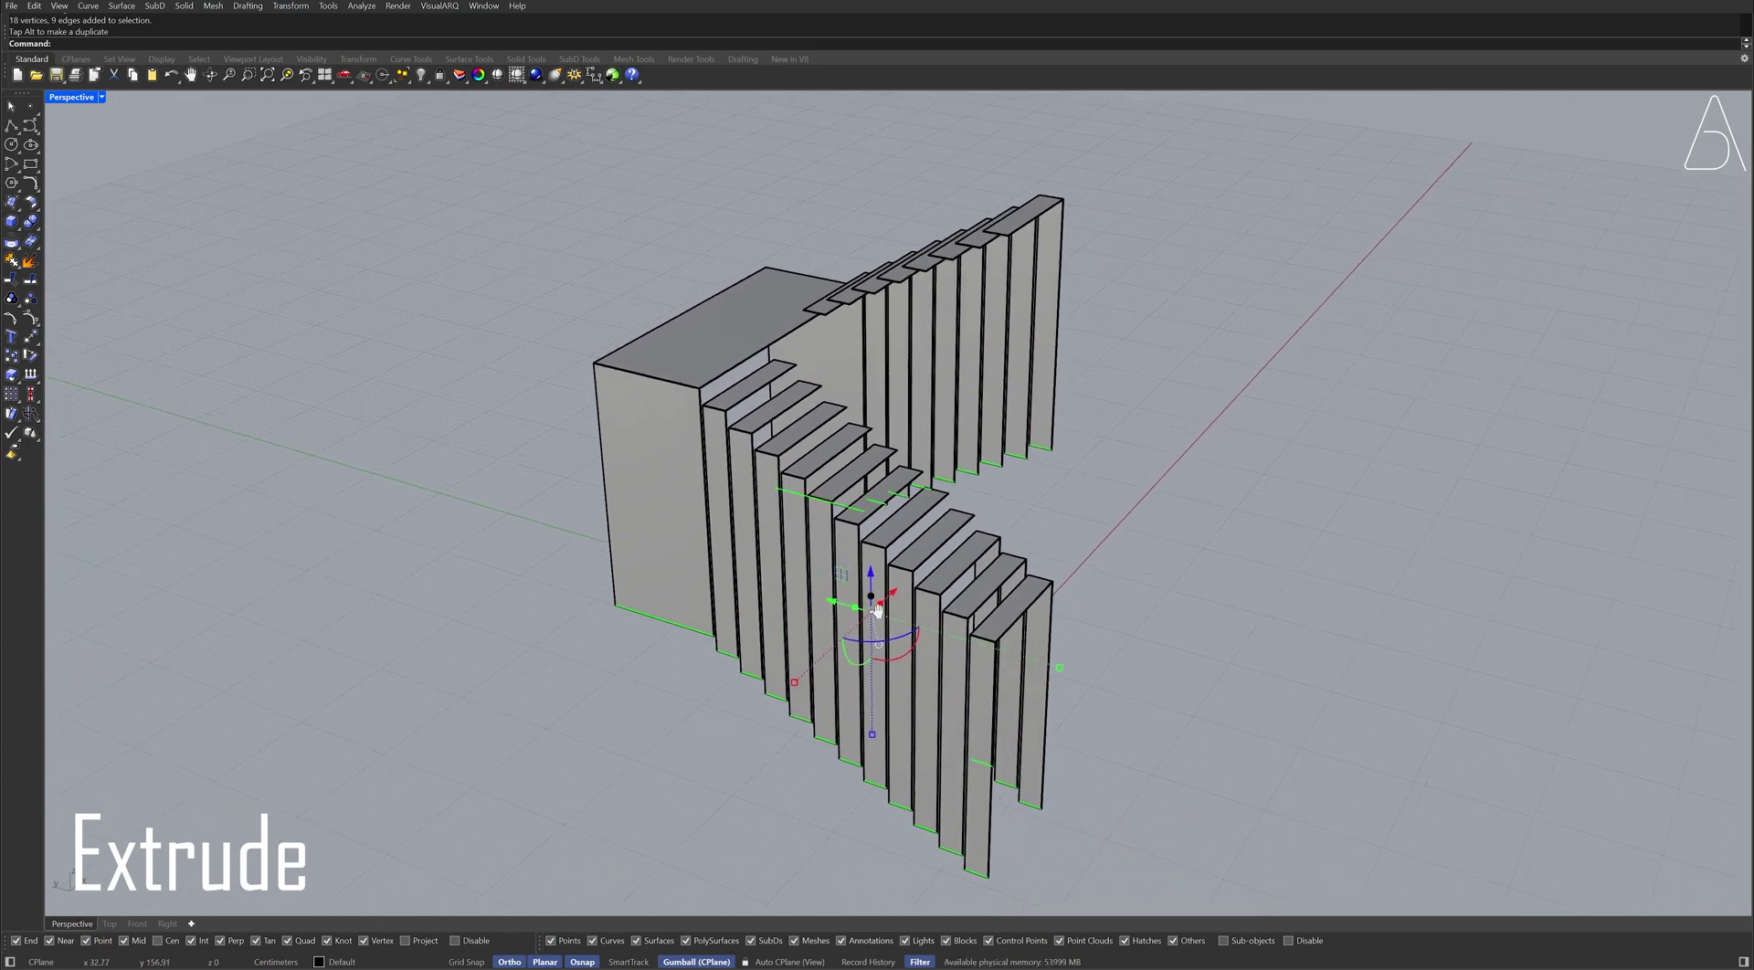
Step: Flatten the blade walls' bottom points to ground level with SetPt, Z only
type("SetPt")
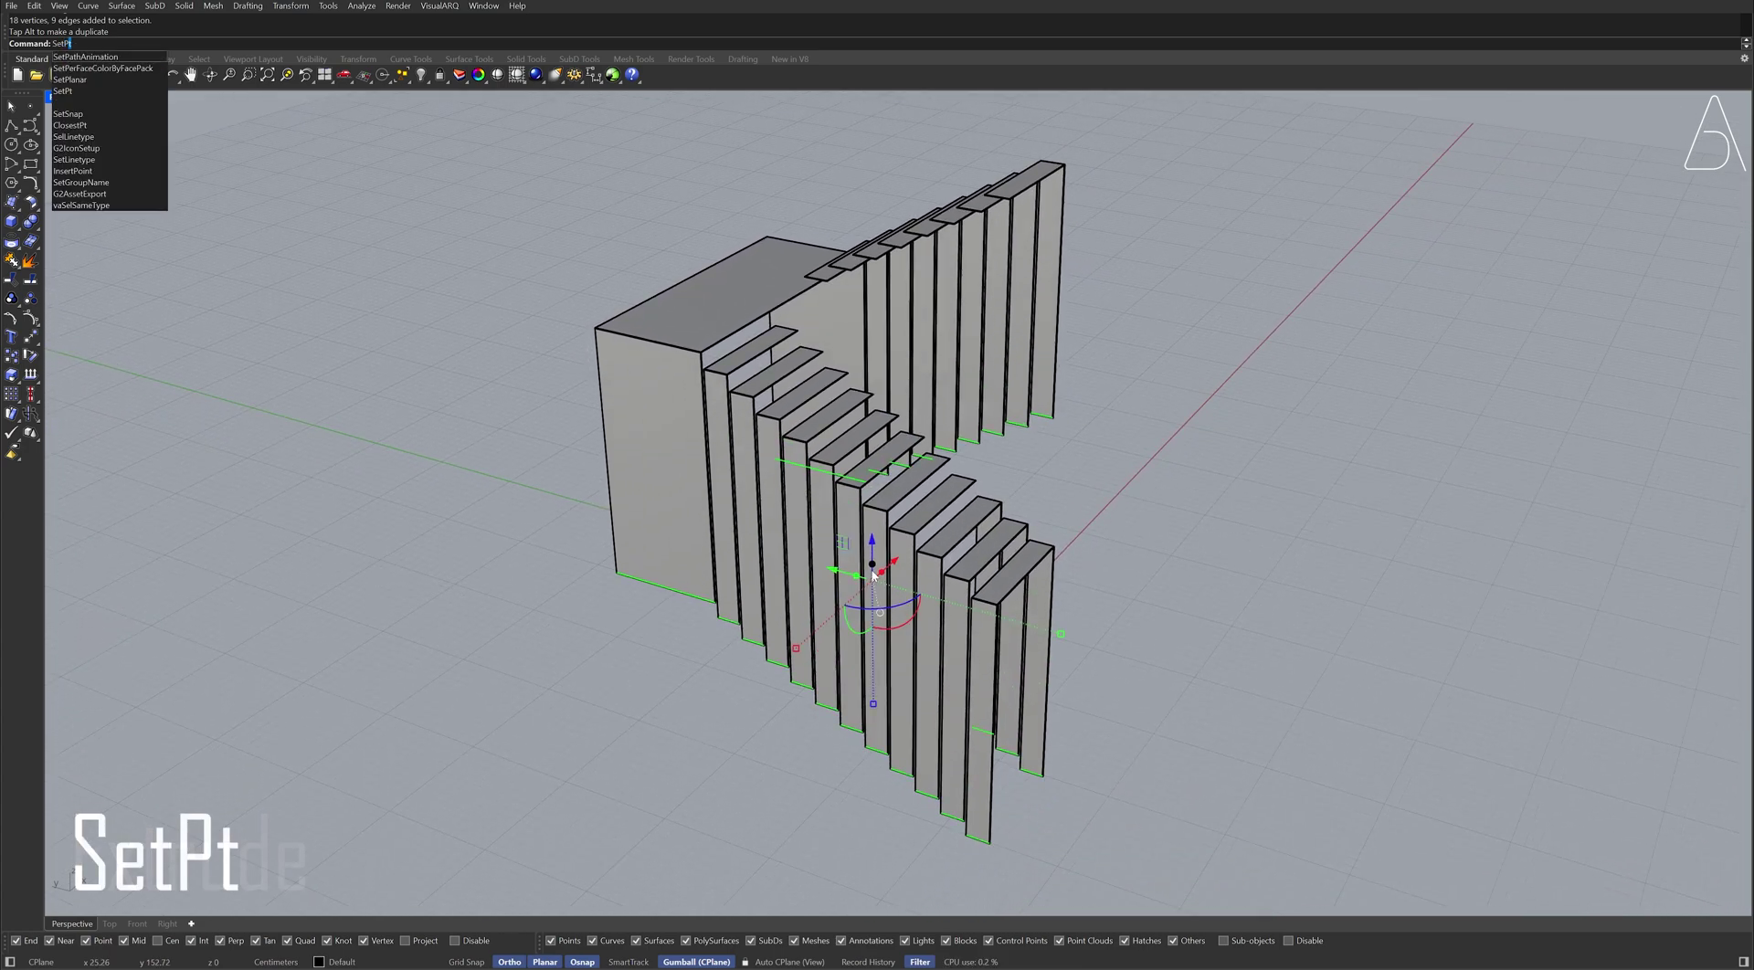
key("Return")
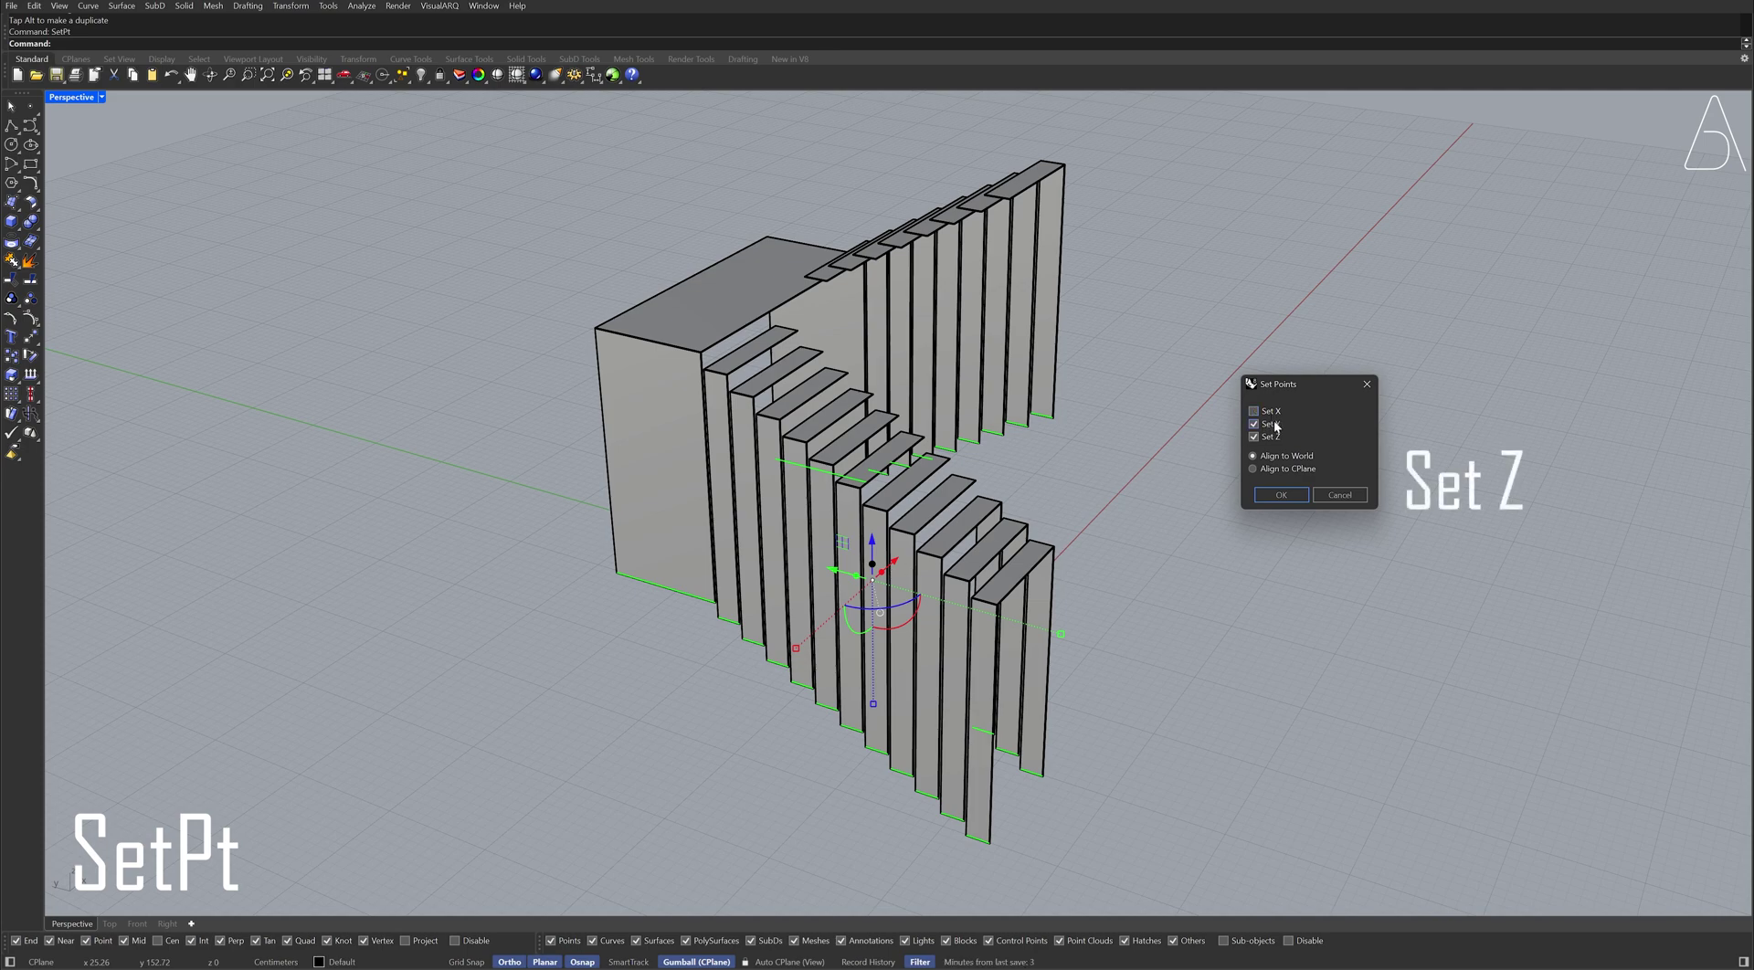
left_click(1298, 496)
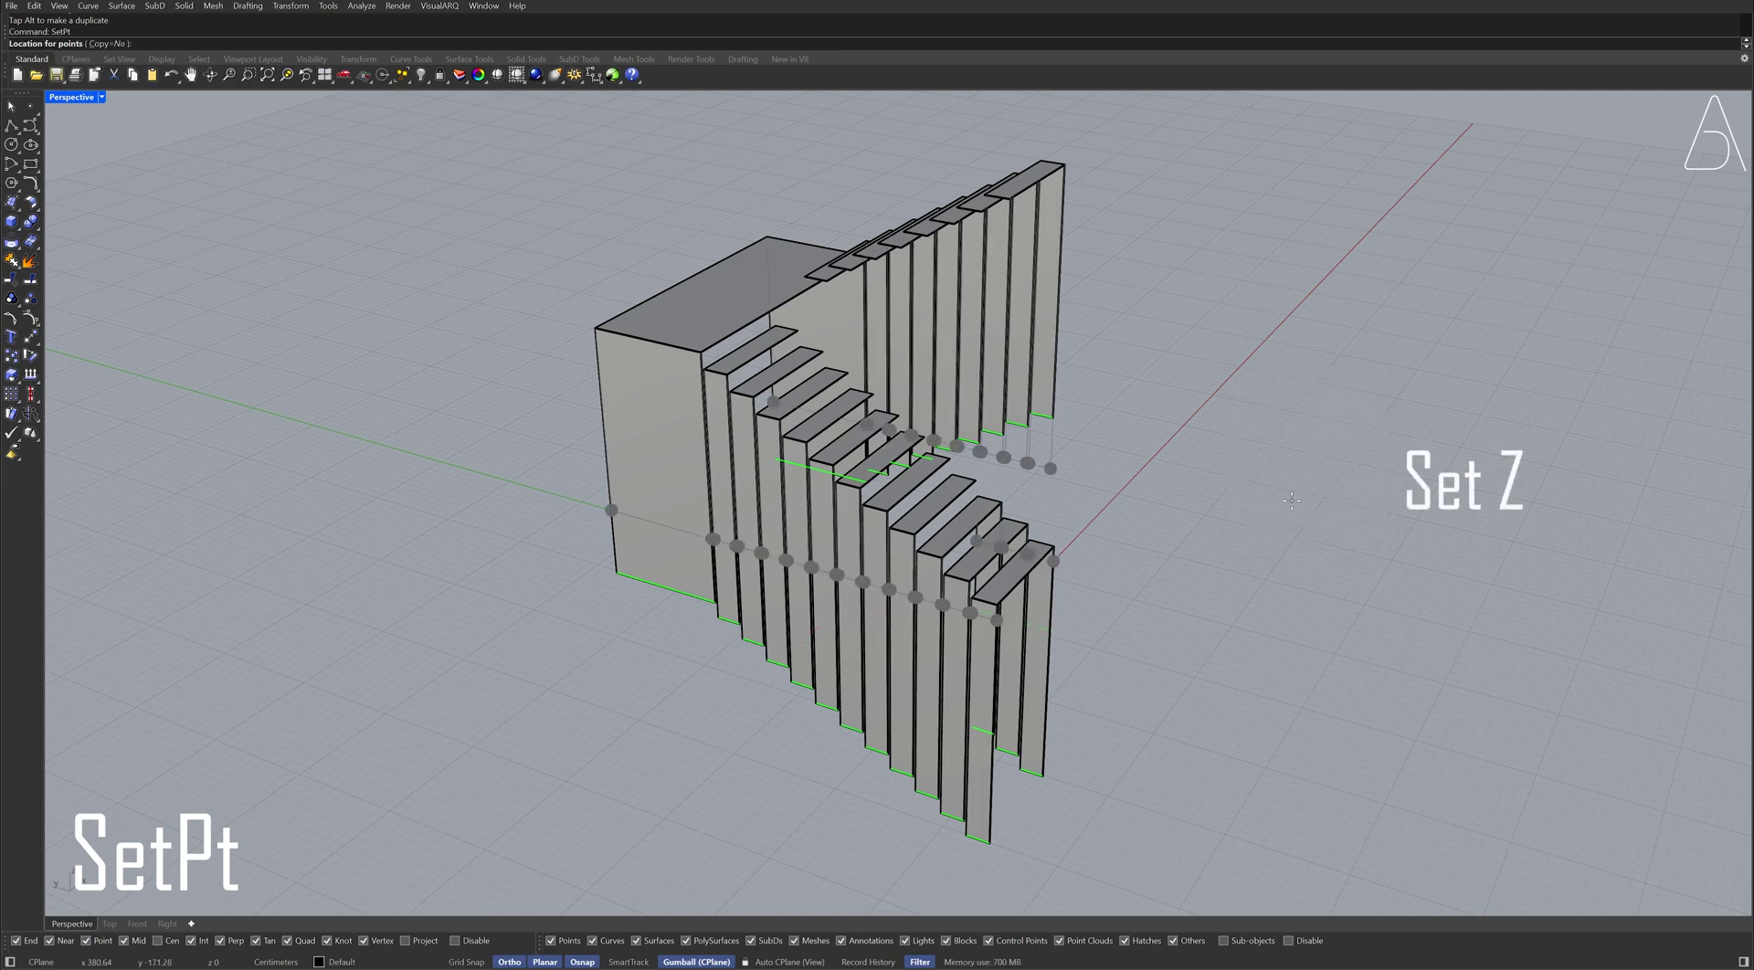
left_click(1185, 555)
key("Escape")
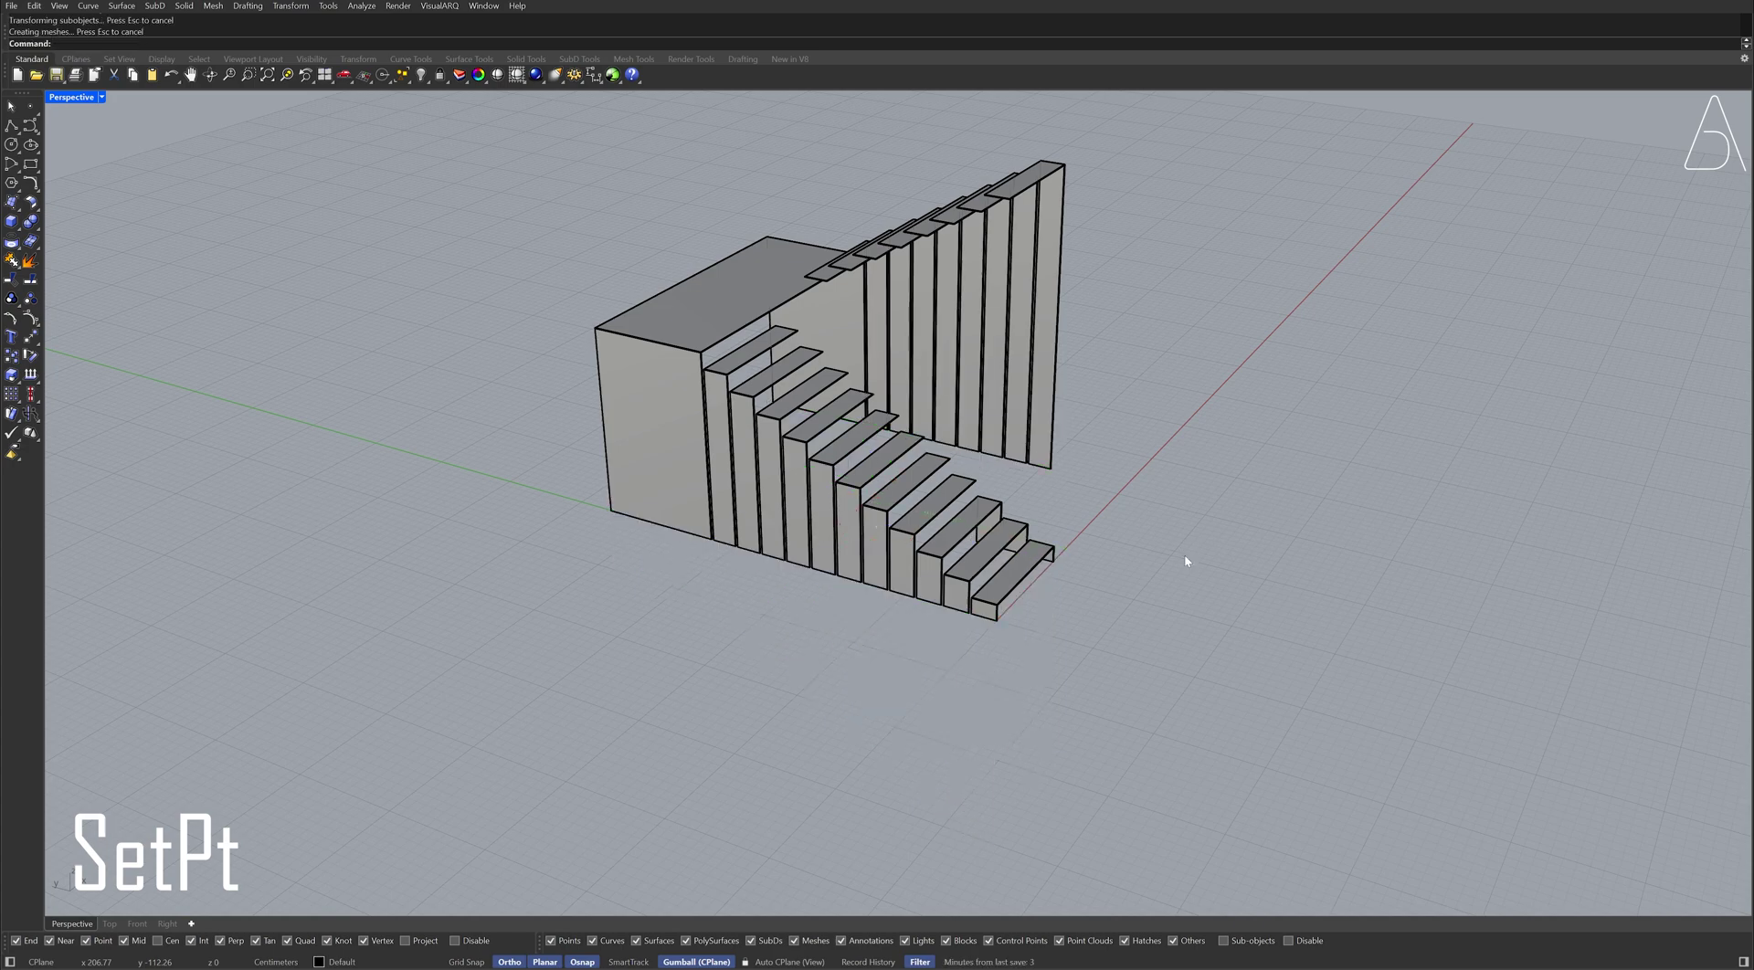
right_click_drag(1057, 399, 923, 237)
scroll(921, 220, "up", 5)
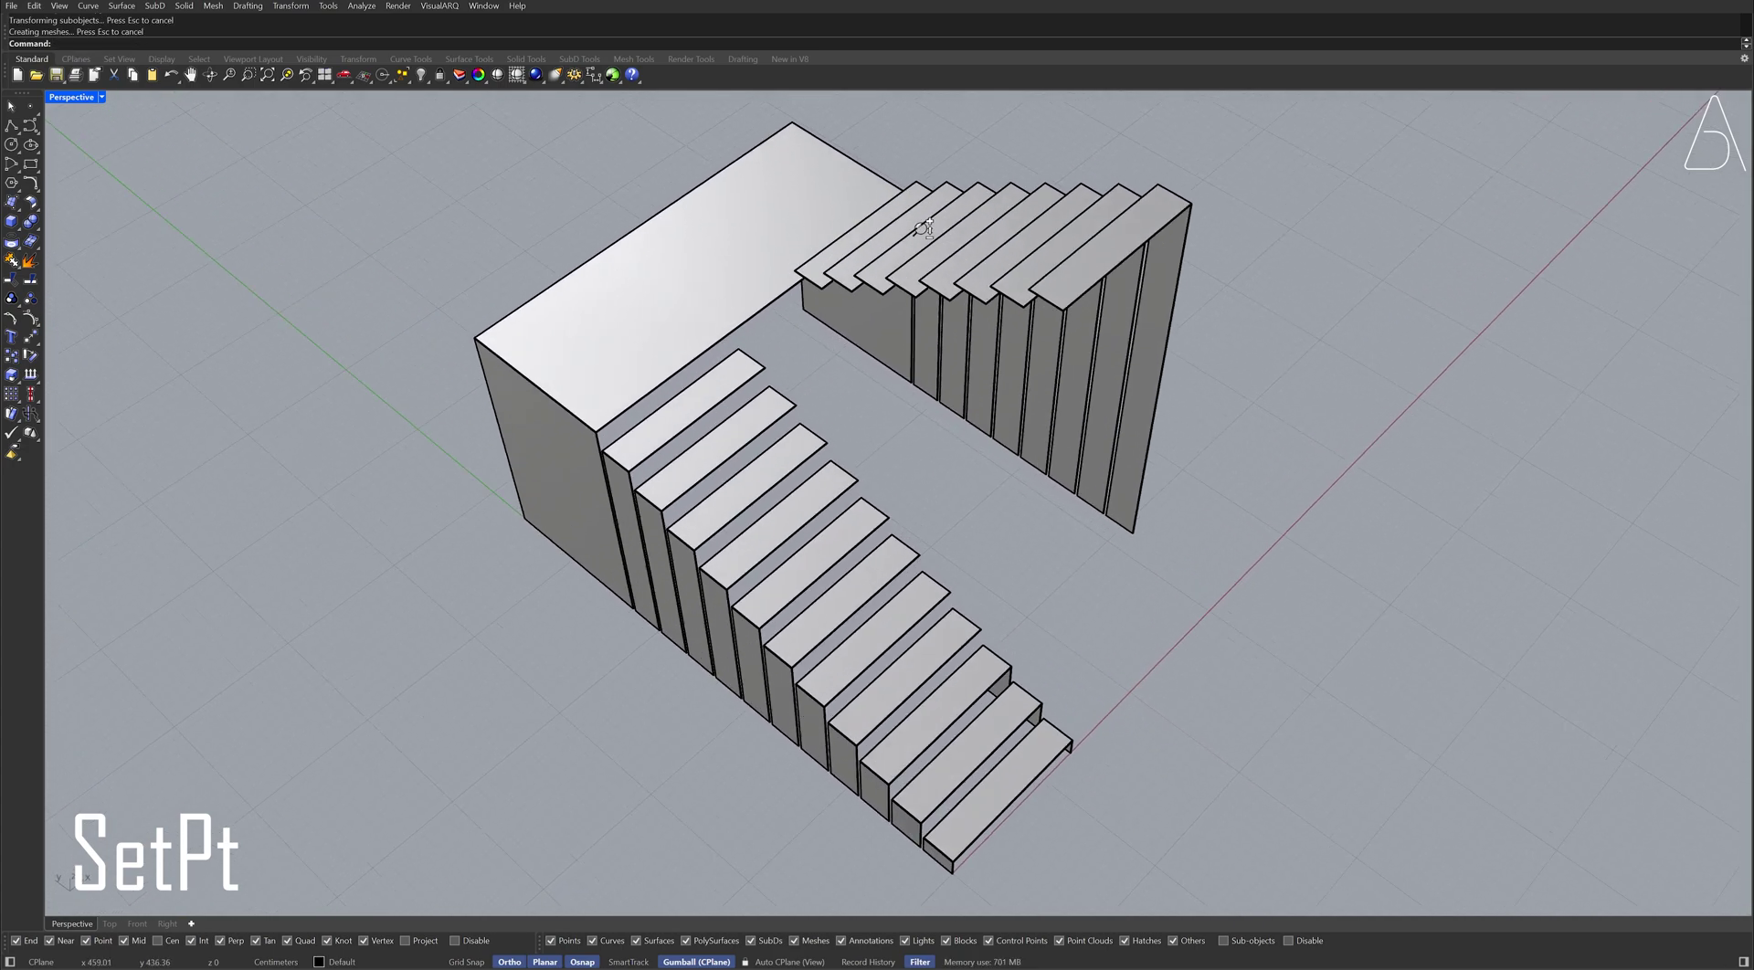
type("Loft")
Step: Loft between the landing's short edge and the top step's short edge
key("Return")
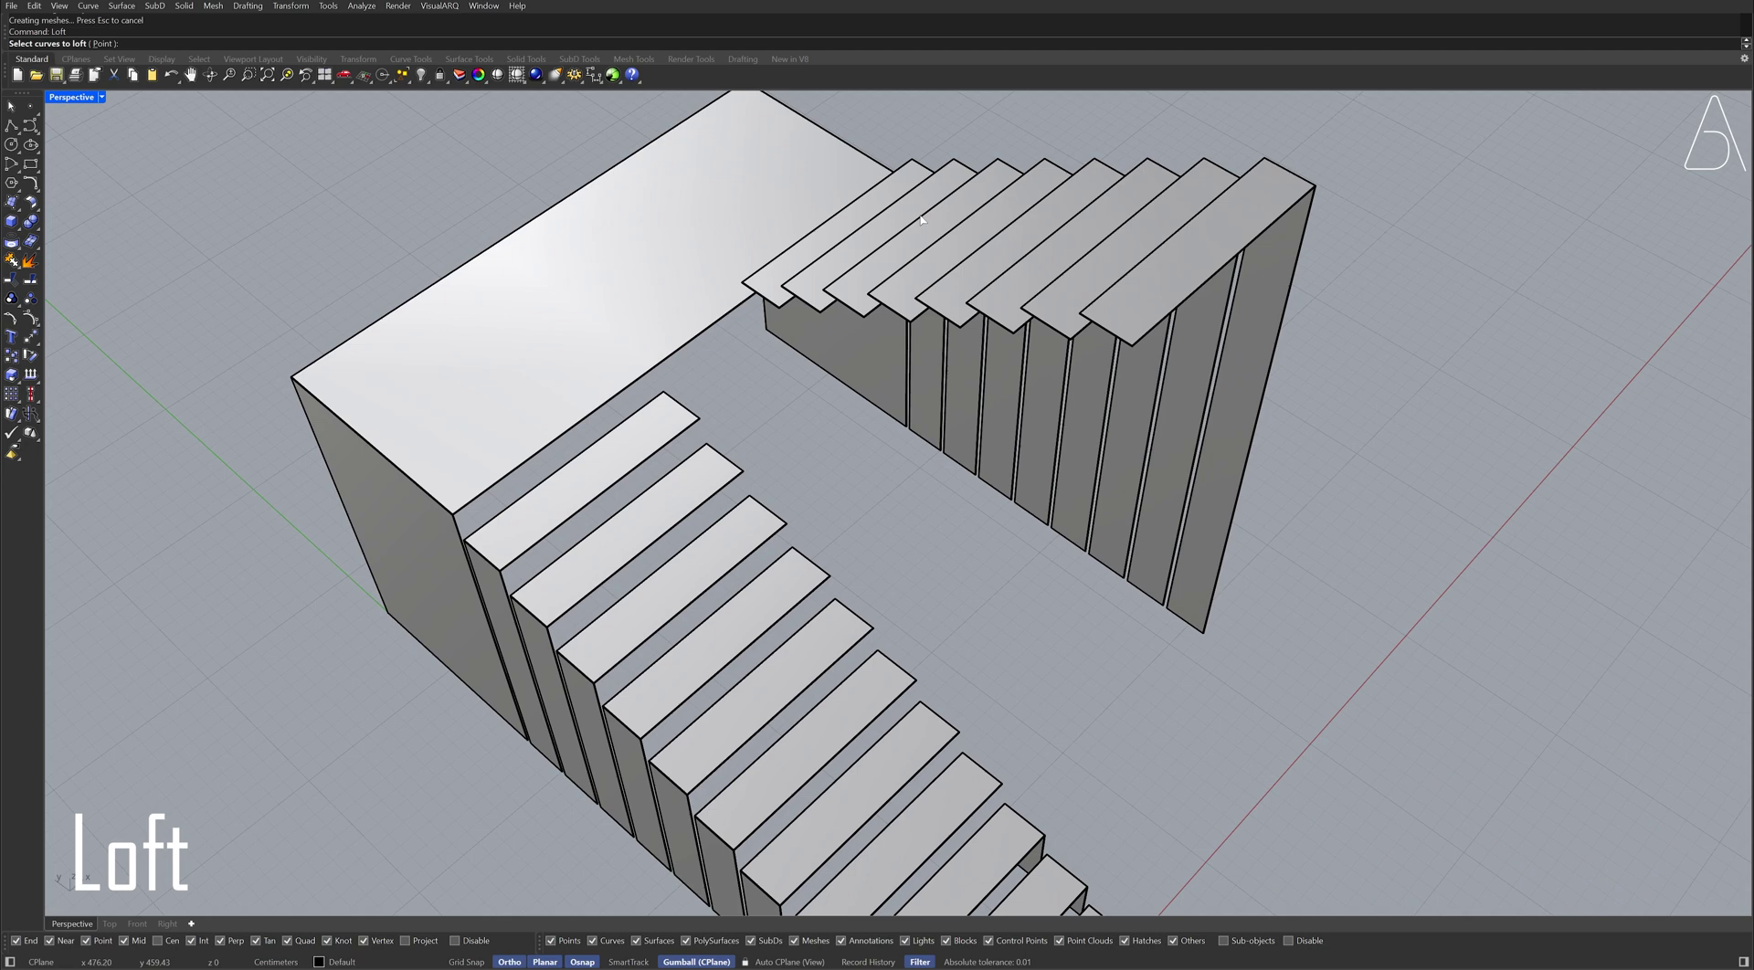
left_click(771, 301)
left_click(695, 418)
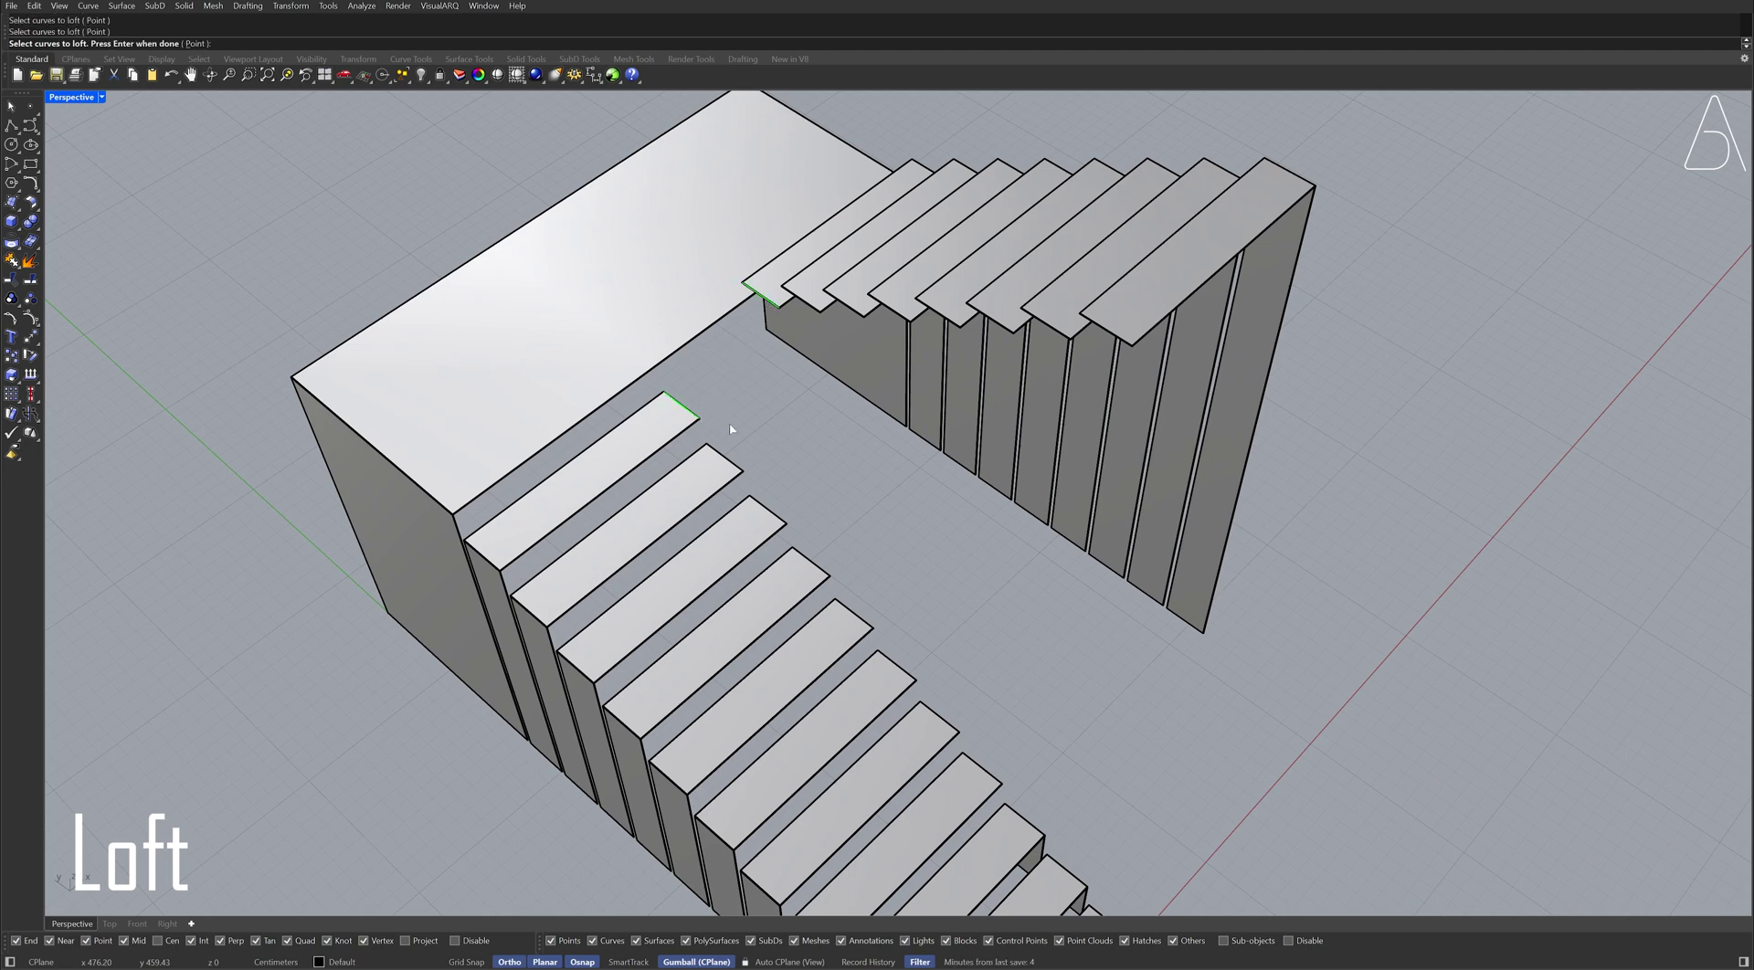
key("Return")
key("Return")
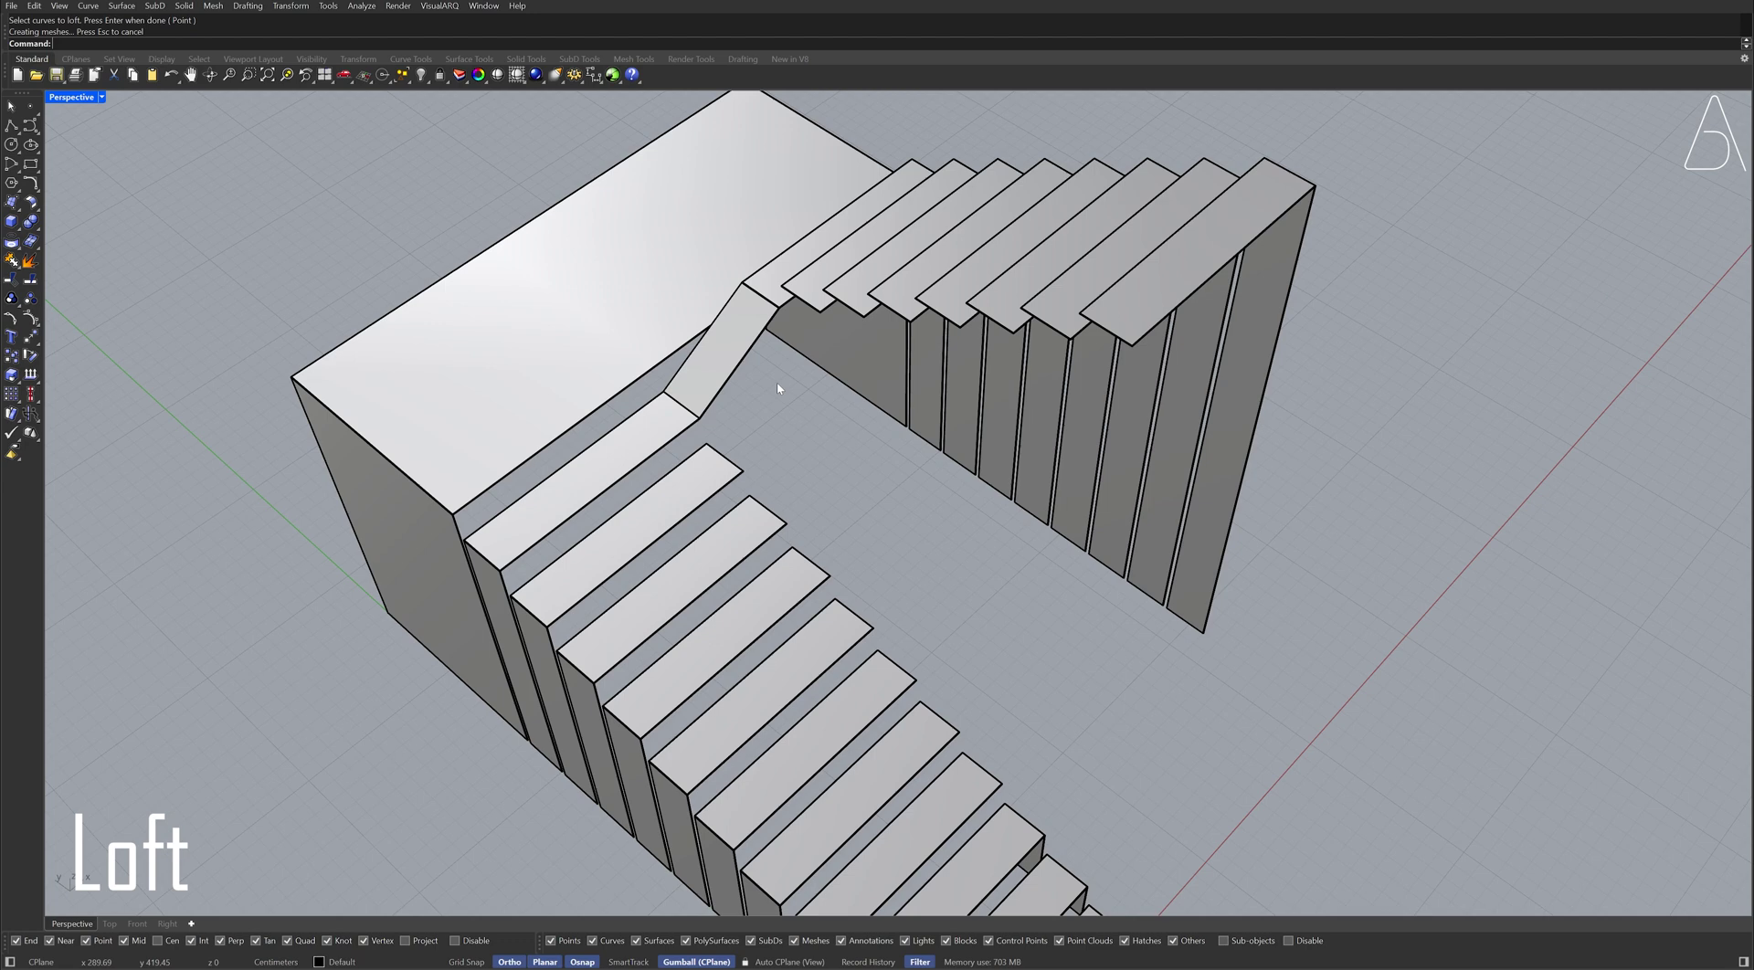
Step: Loft the next two step edges to their matching blade edges
key("Return")
left_click(809, 309)
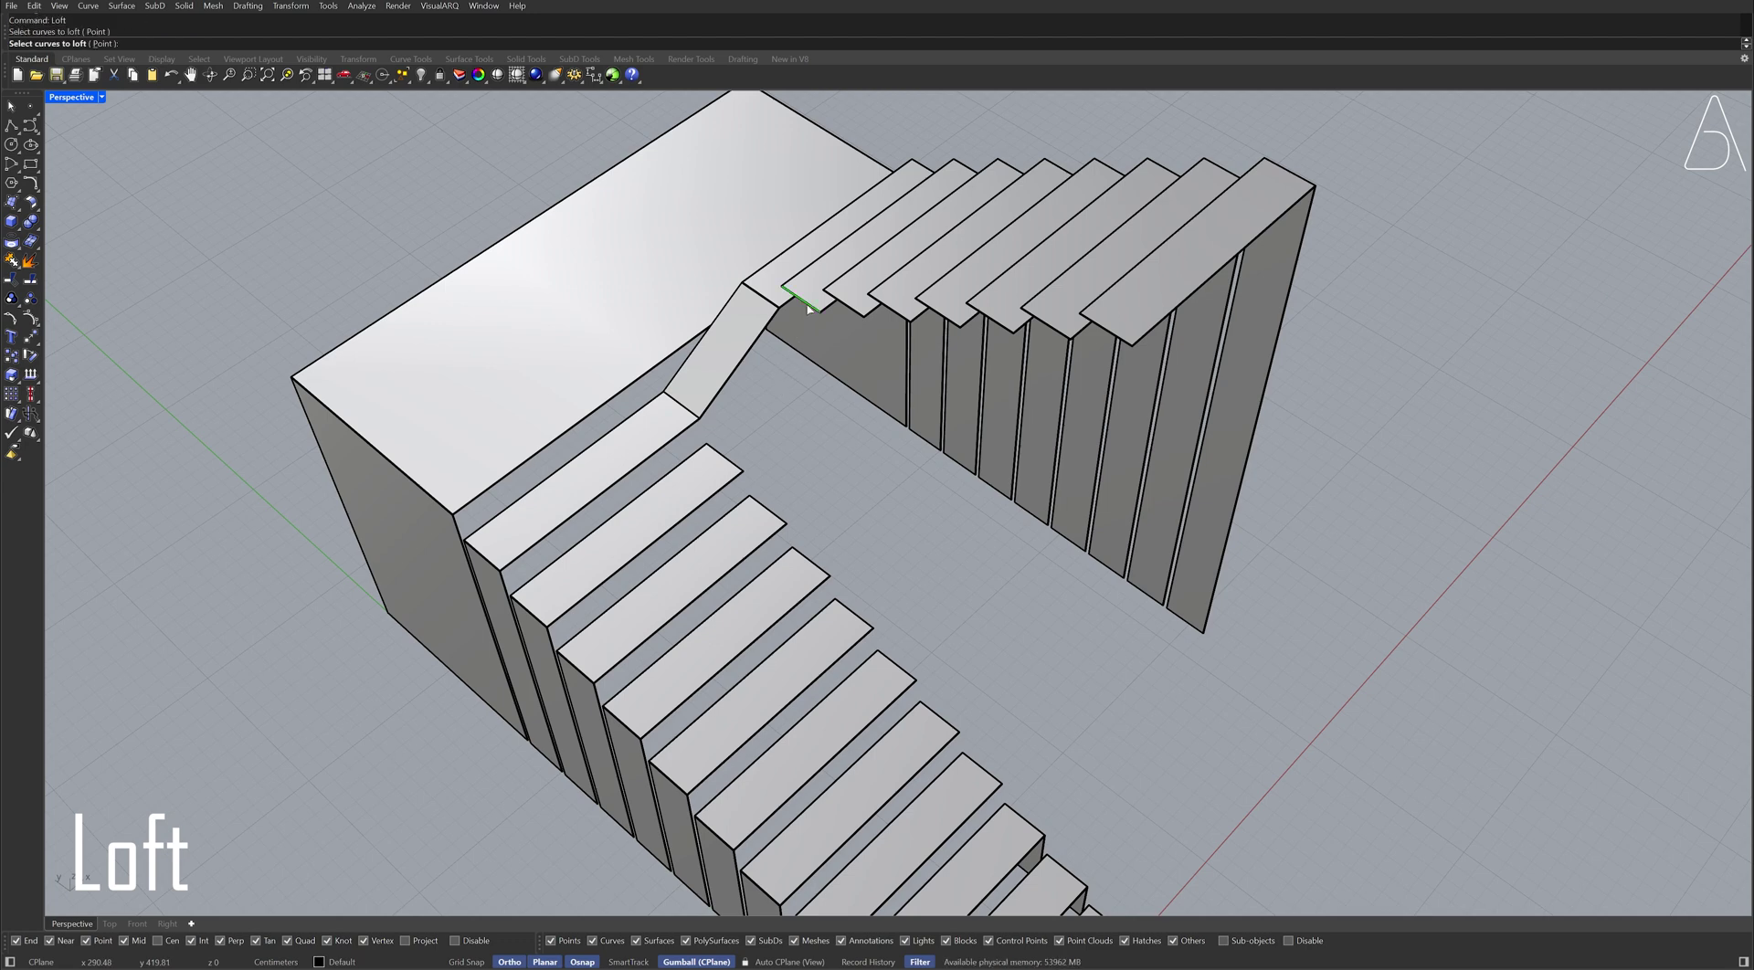
left_click(735, 464)
key("Return")
key("Return")
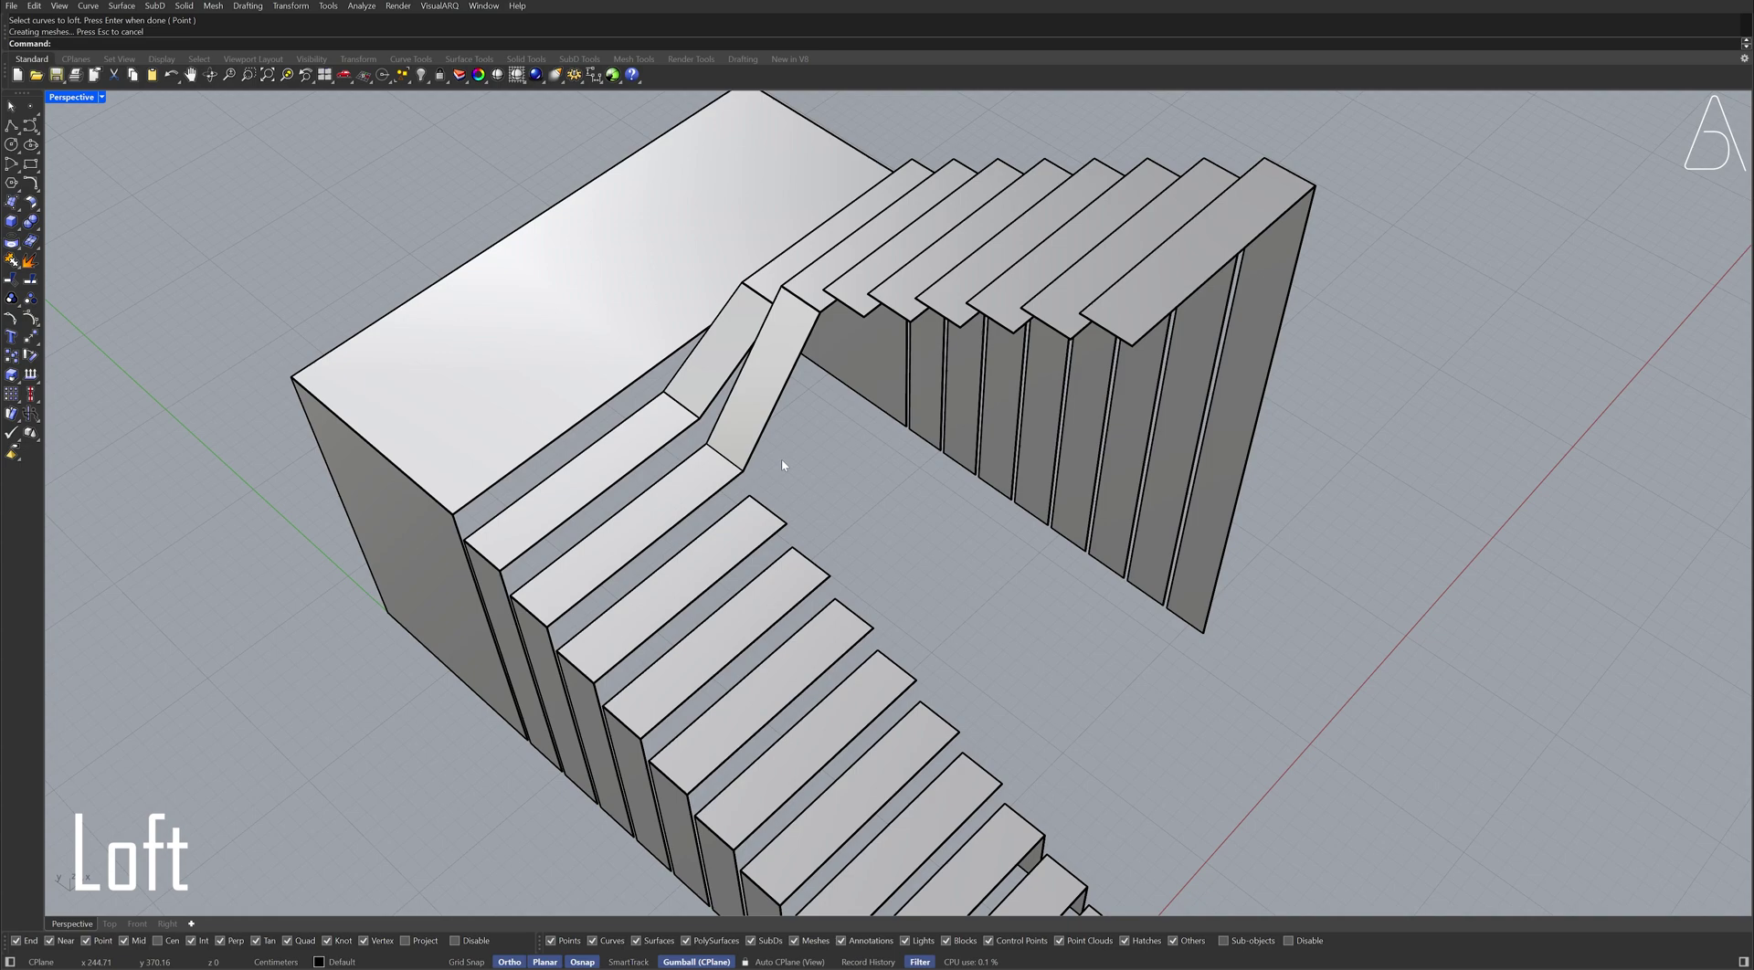
key("Return")
left_click(842, 303)
left_click(767, 509)
Step: Loft the remaining step and blade edge pairs, viewed from a lower side
key("Return")
key("Return")
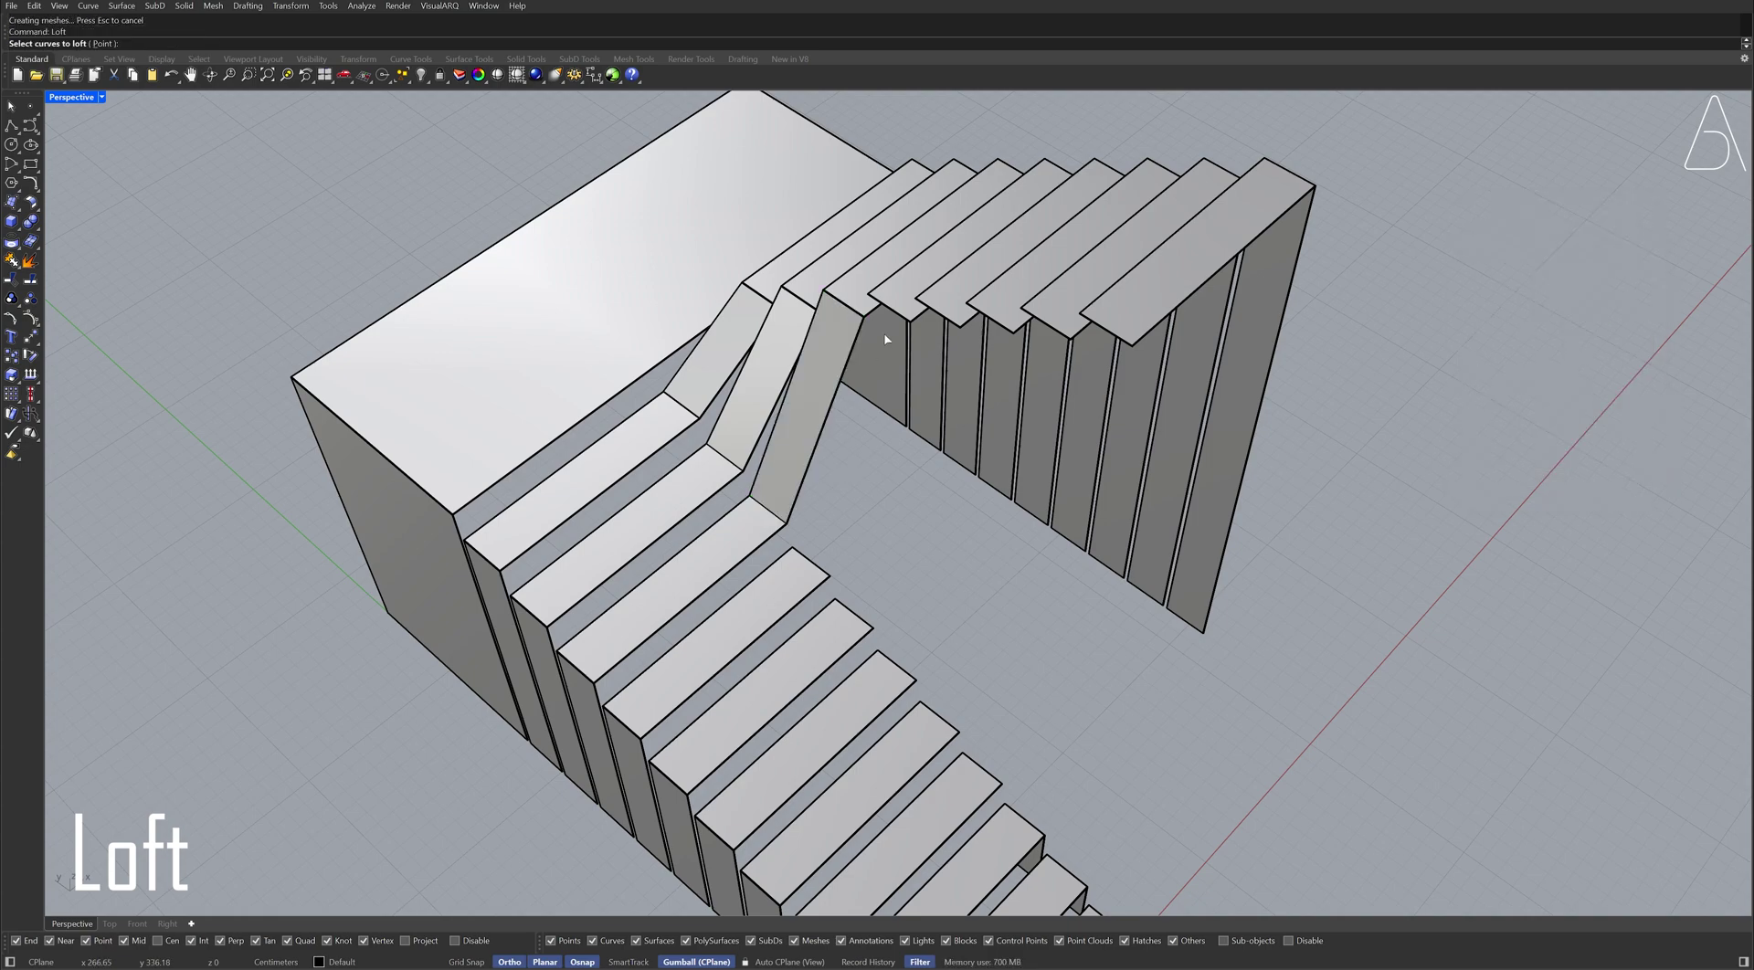
left_click(874, 302)
left_click(811, 566)
key("Return")
key("Return")
left_click(991, 318)
left_click(911, 680)
key("Return")
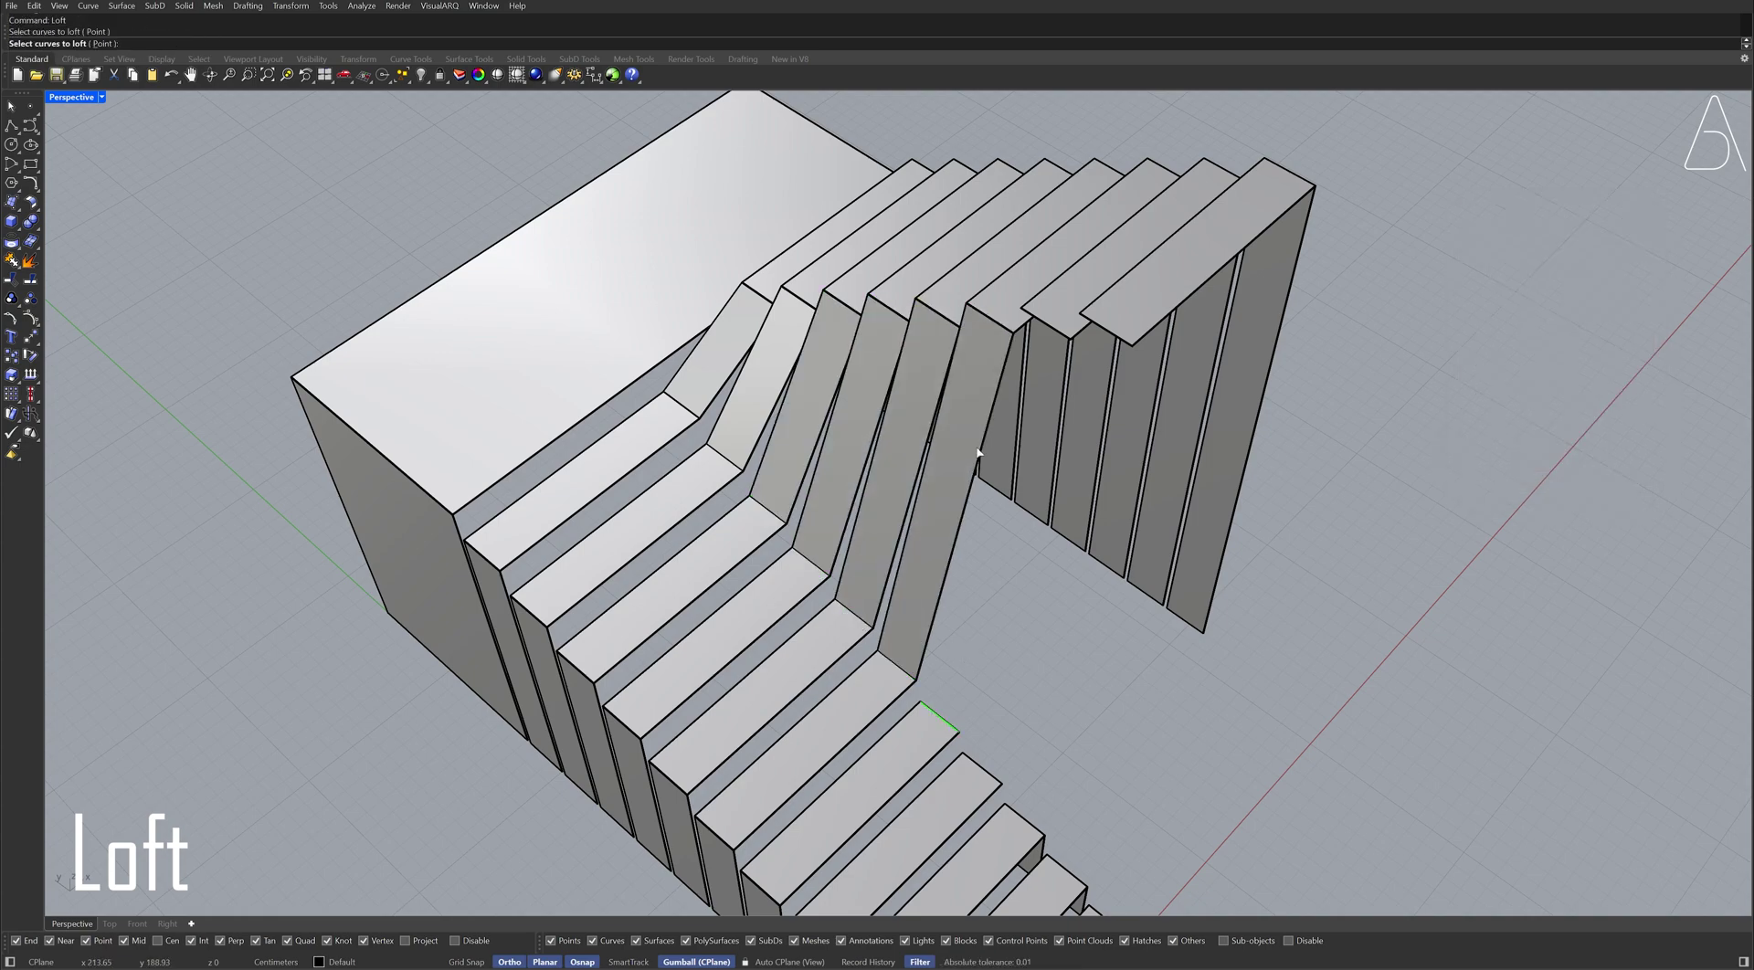
key("Return")
scroll(1095, 696, "down", 2)
scroll(1096, 696, "down", 2)
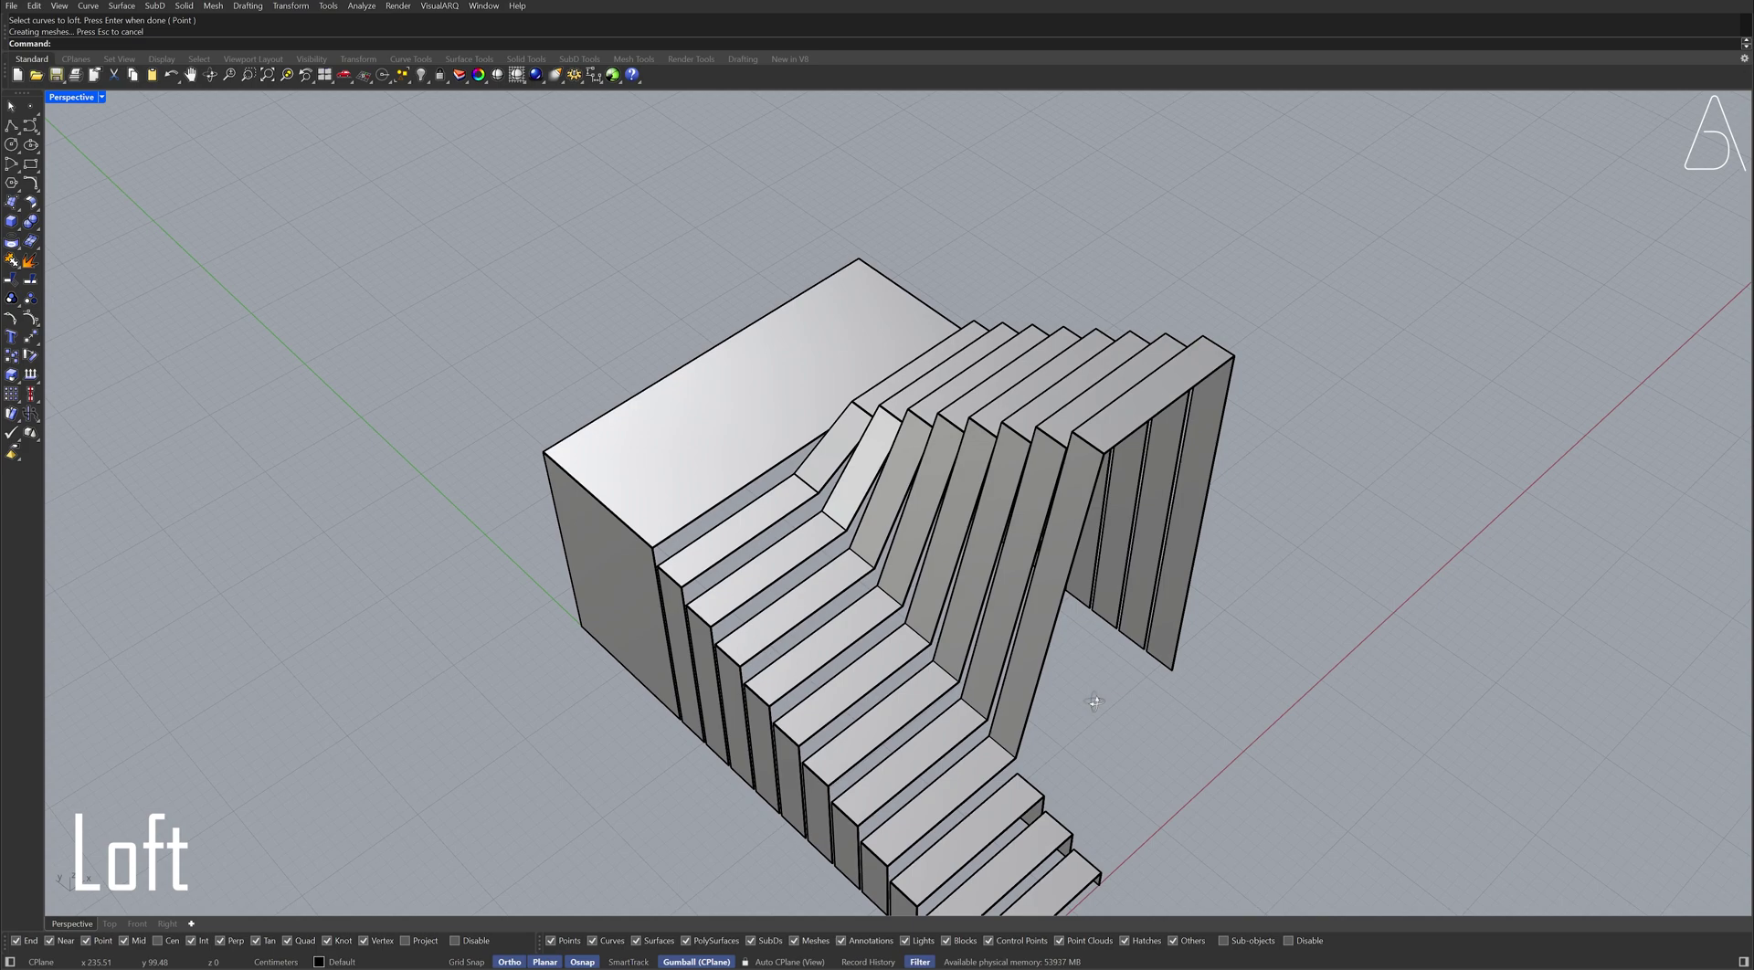
right_click_drag(1096, 696, 1037, 551)
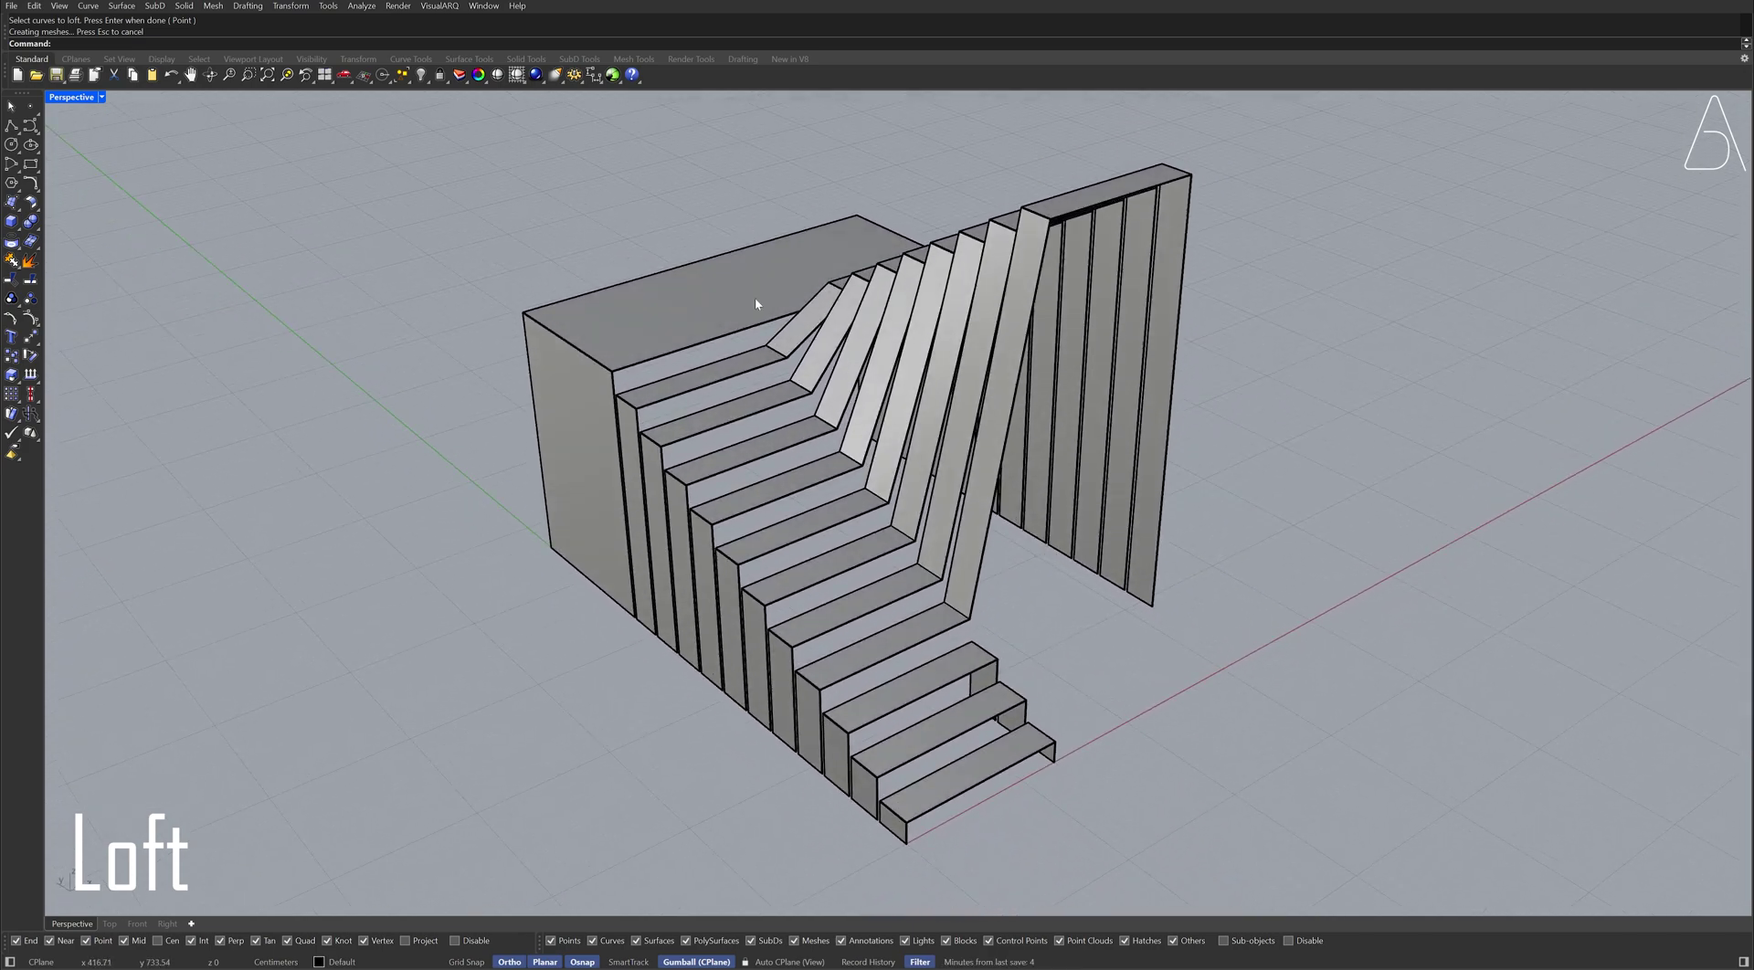
Step: Switch the Perspective view to Monochrome display and set its lens length to 100
left_click(523, 83)
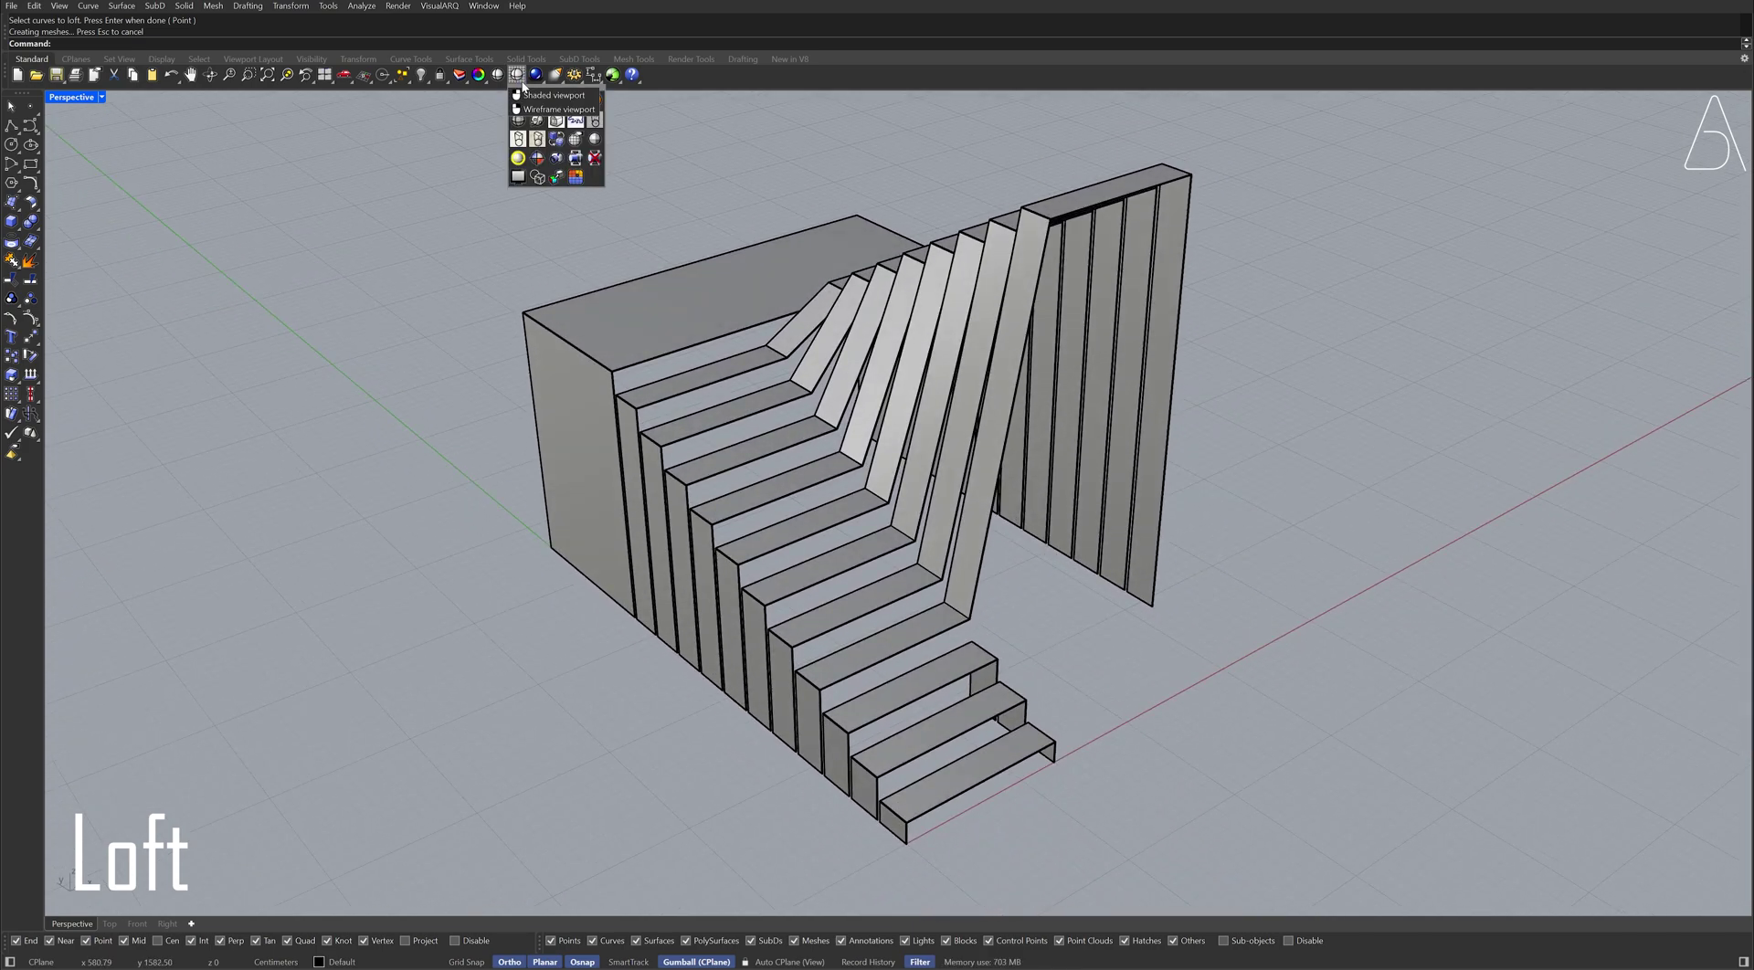
left_click(552, 125)
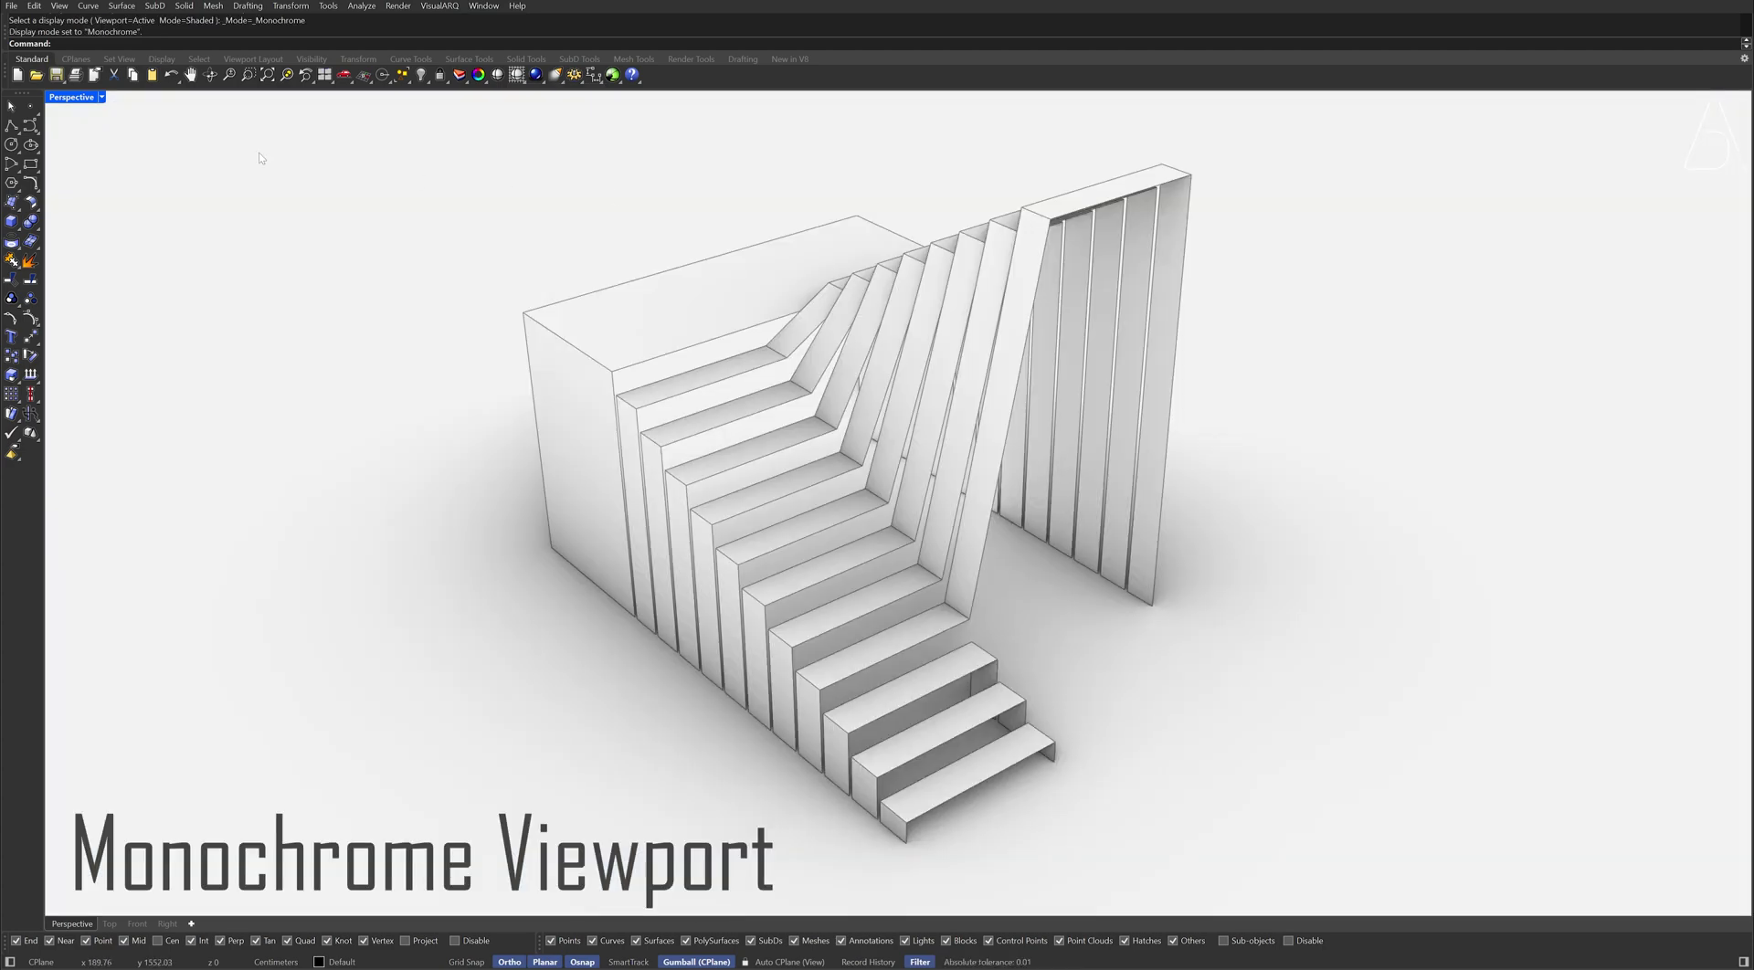
left_click(103, 97)
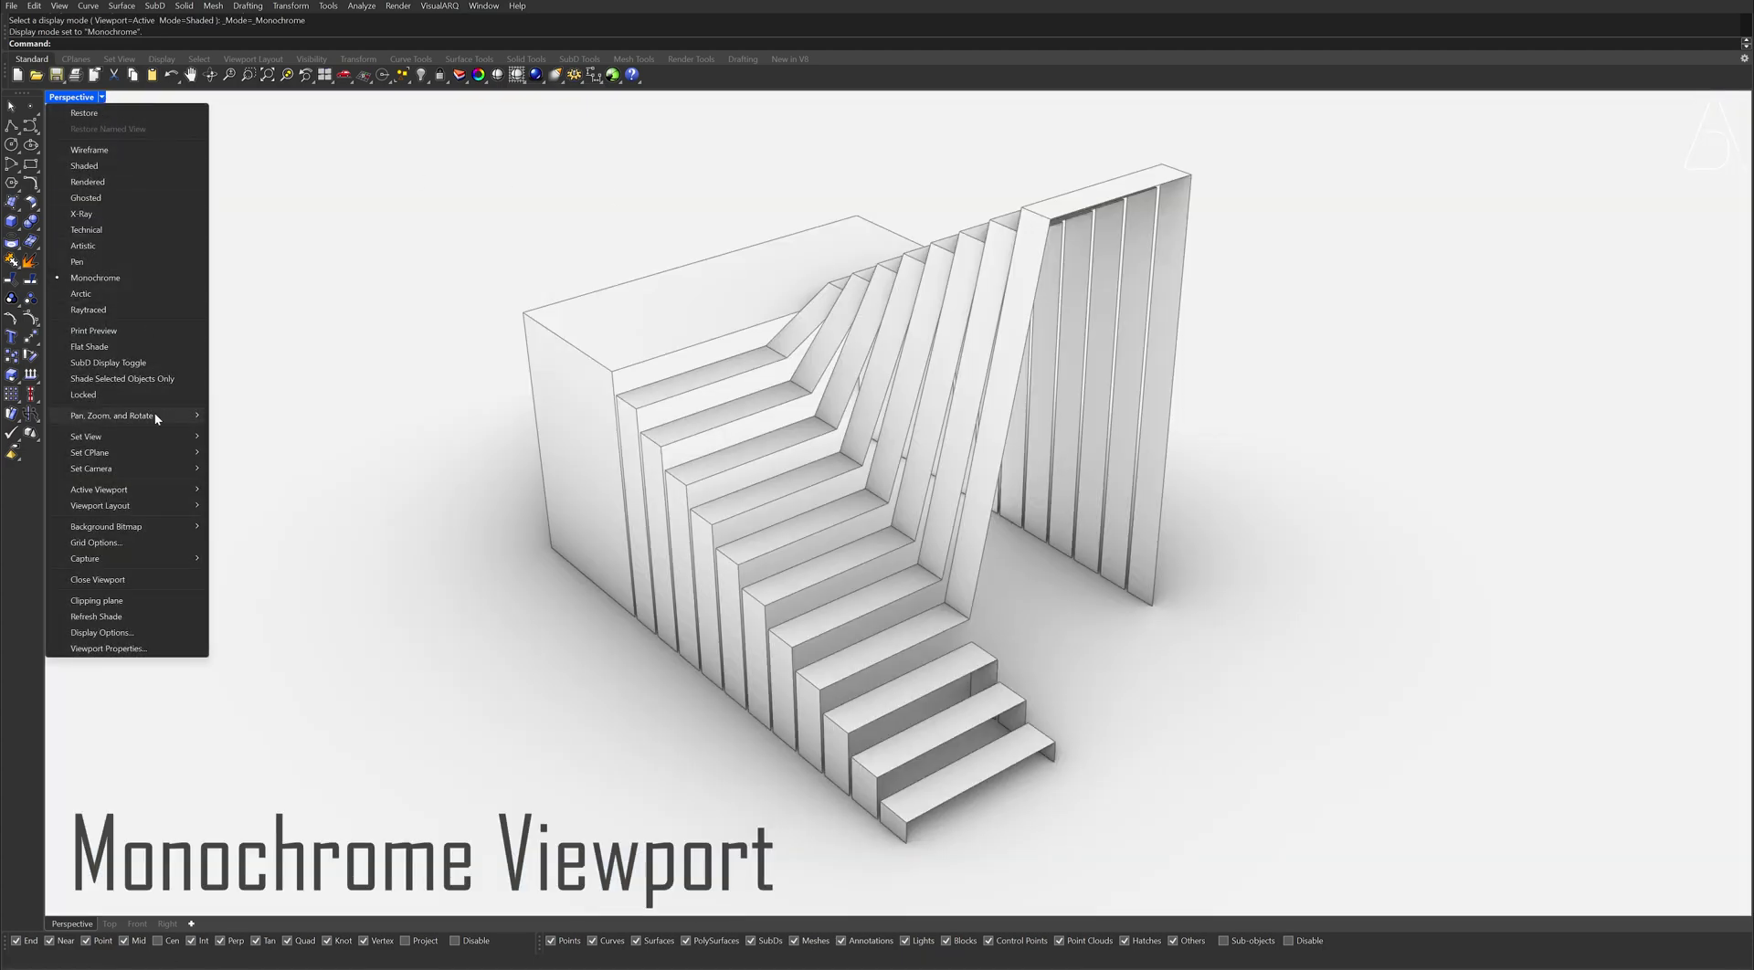
left_click(168, 649)
type("100")
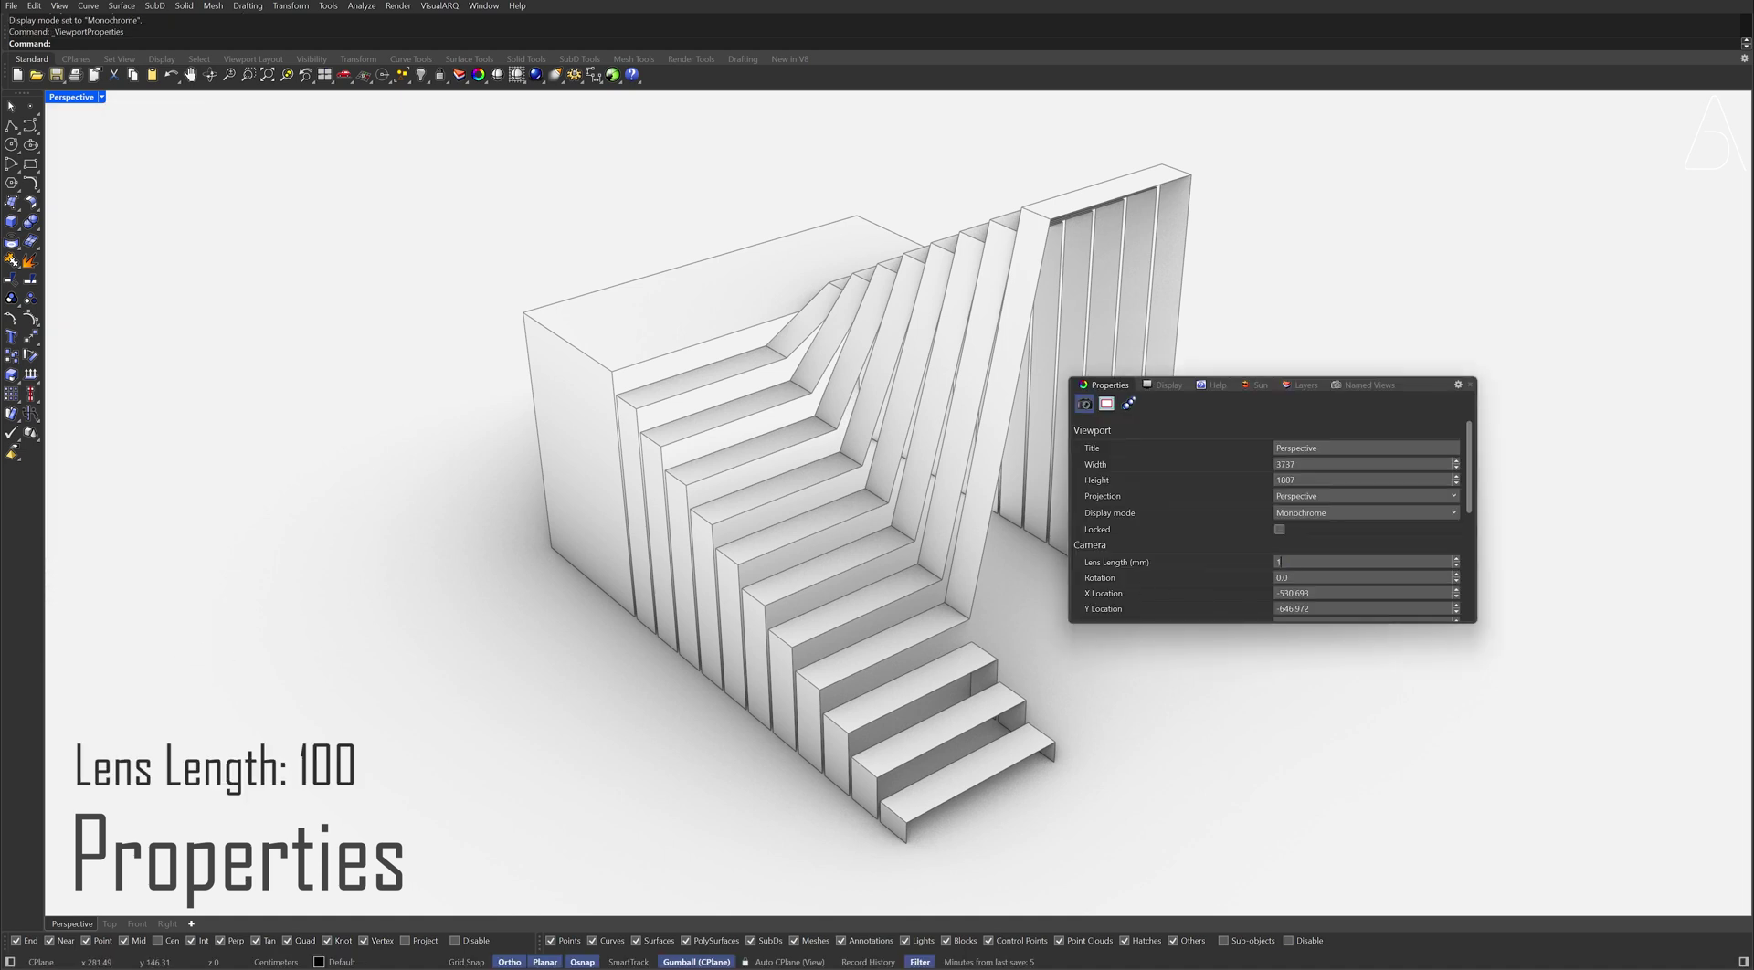
key("Return")
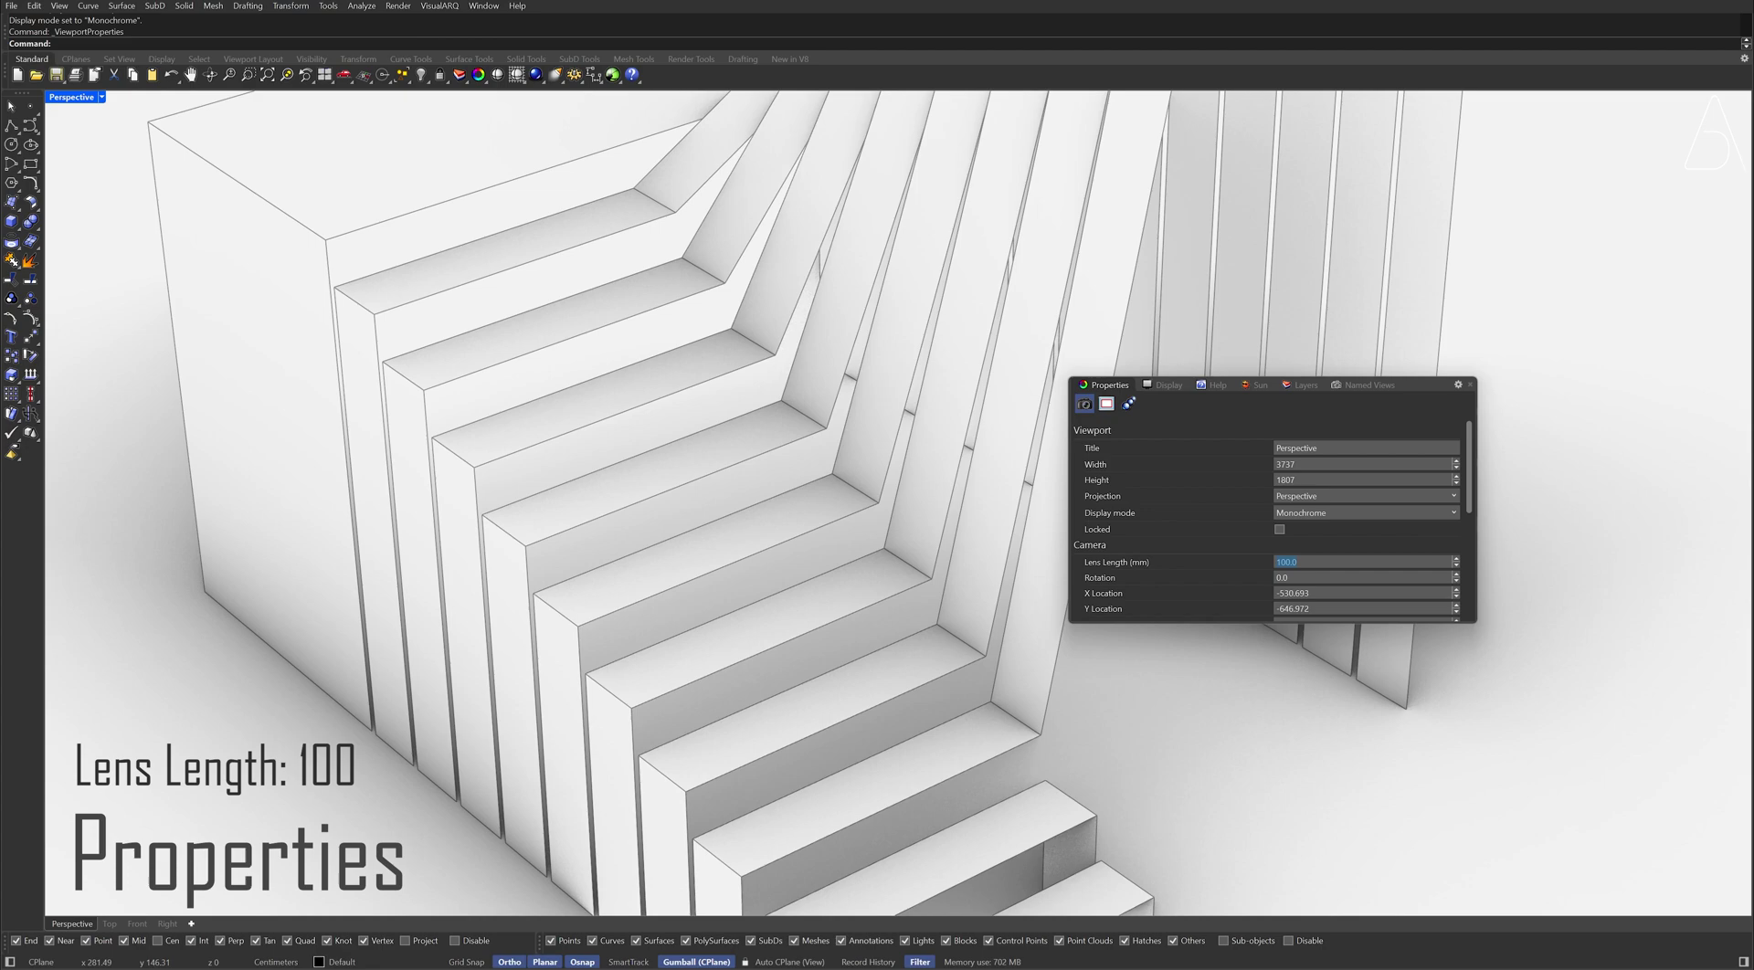
left_click(1469, 385)
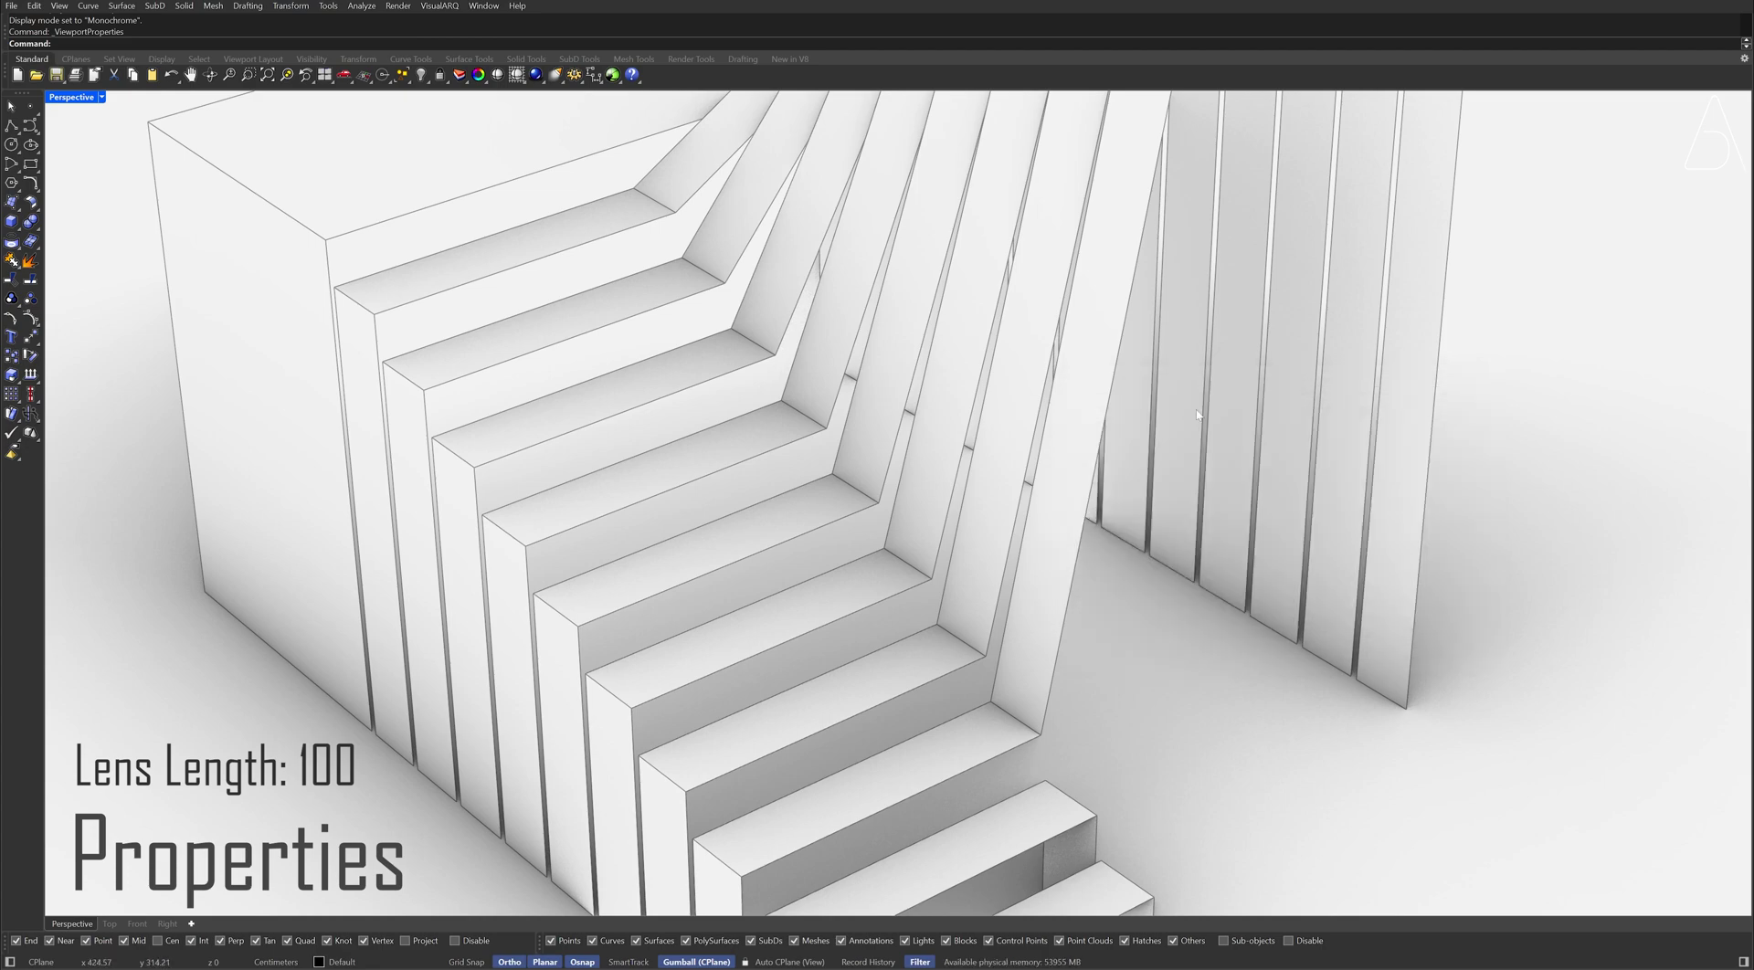
Step: Select everything and join the 52 surfaces into 12 polysurfaces
scroll(1021, 474, "down", 5)
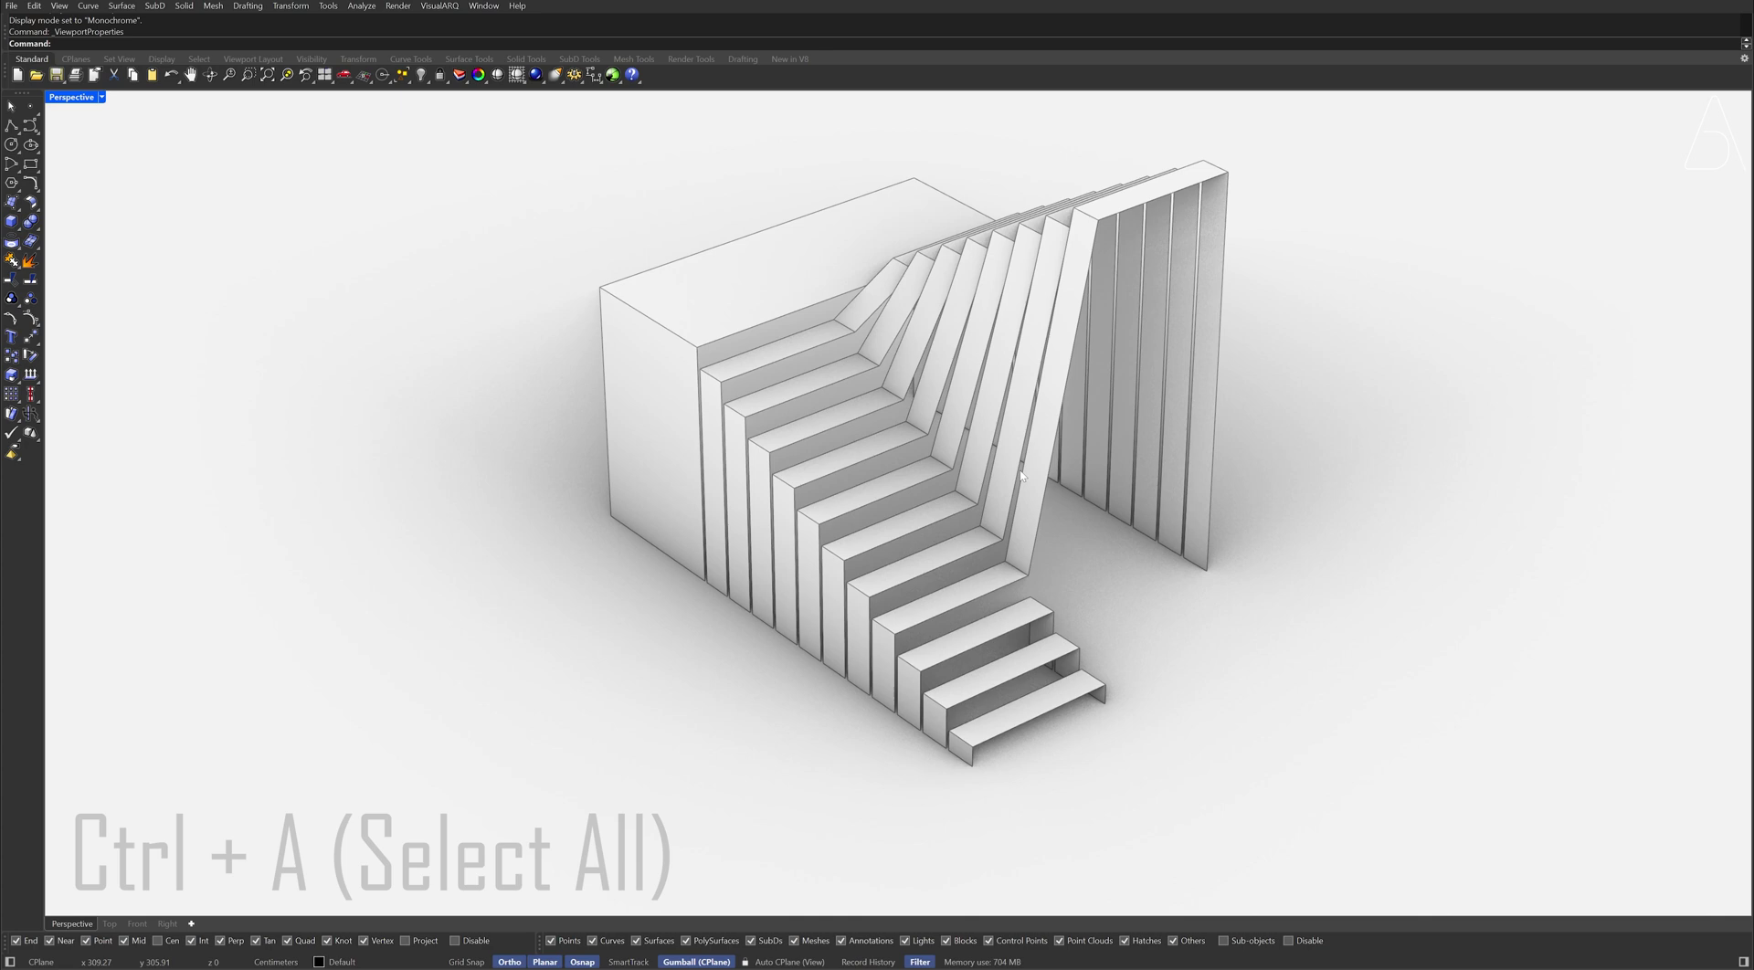
key("ctrl+a")
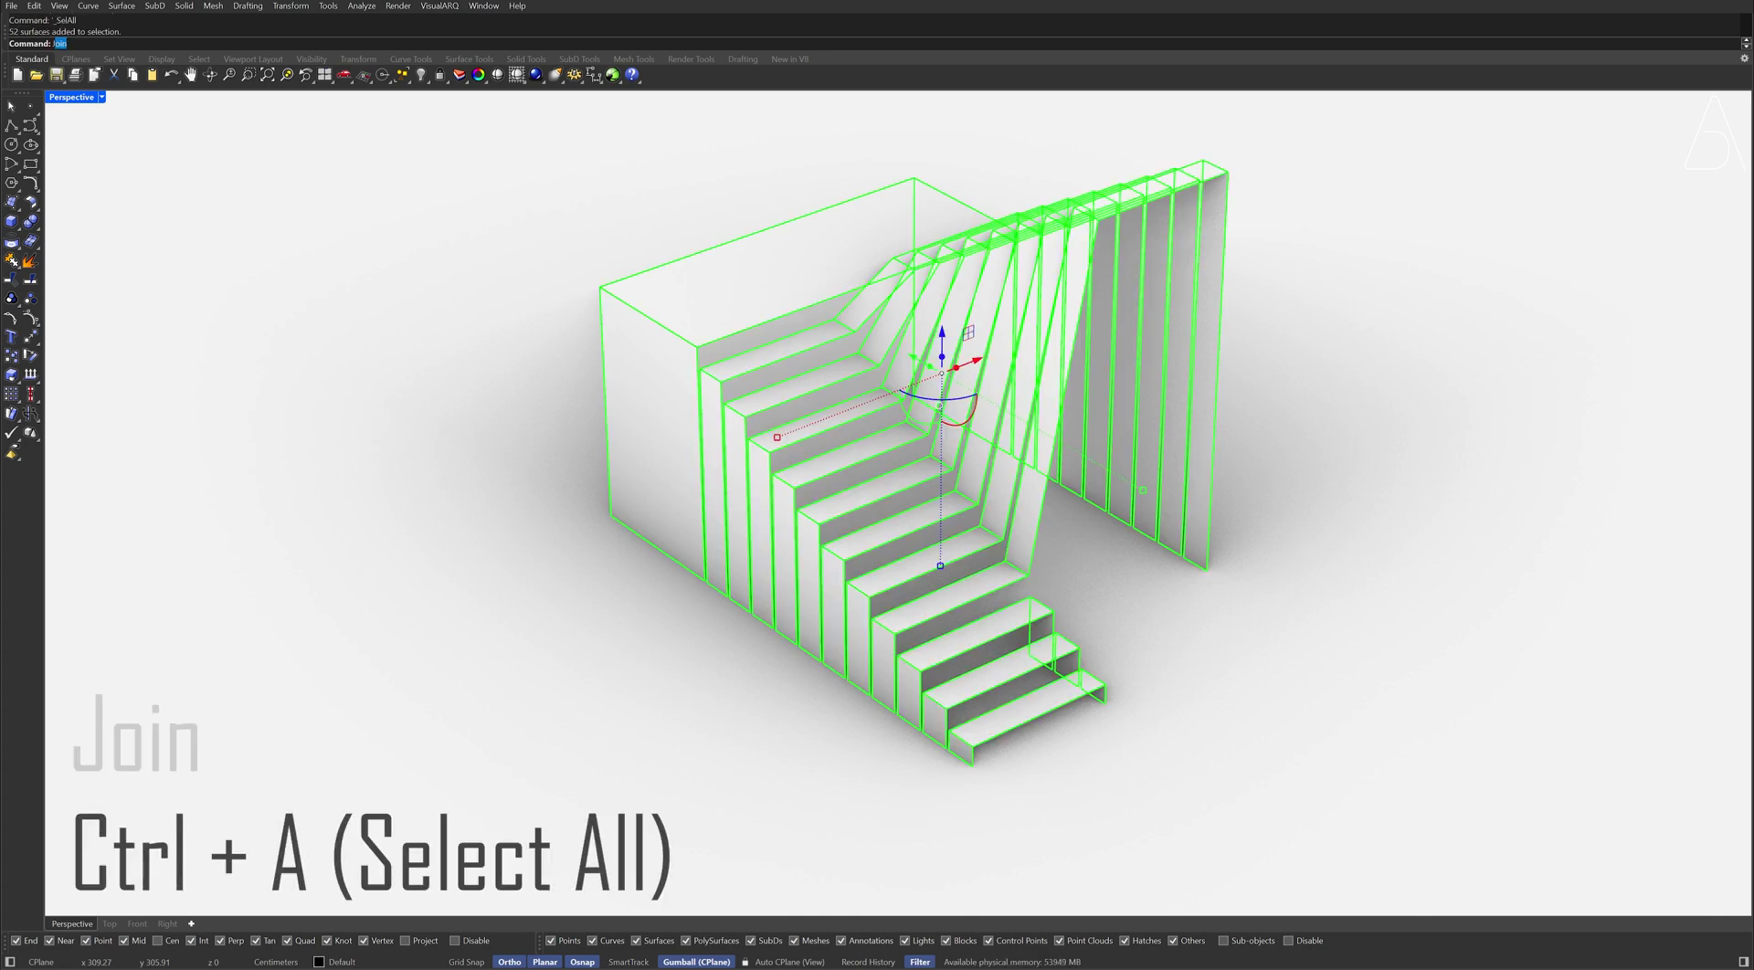
key("Return")
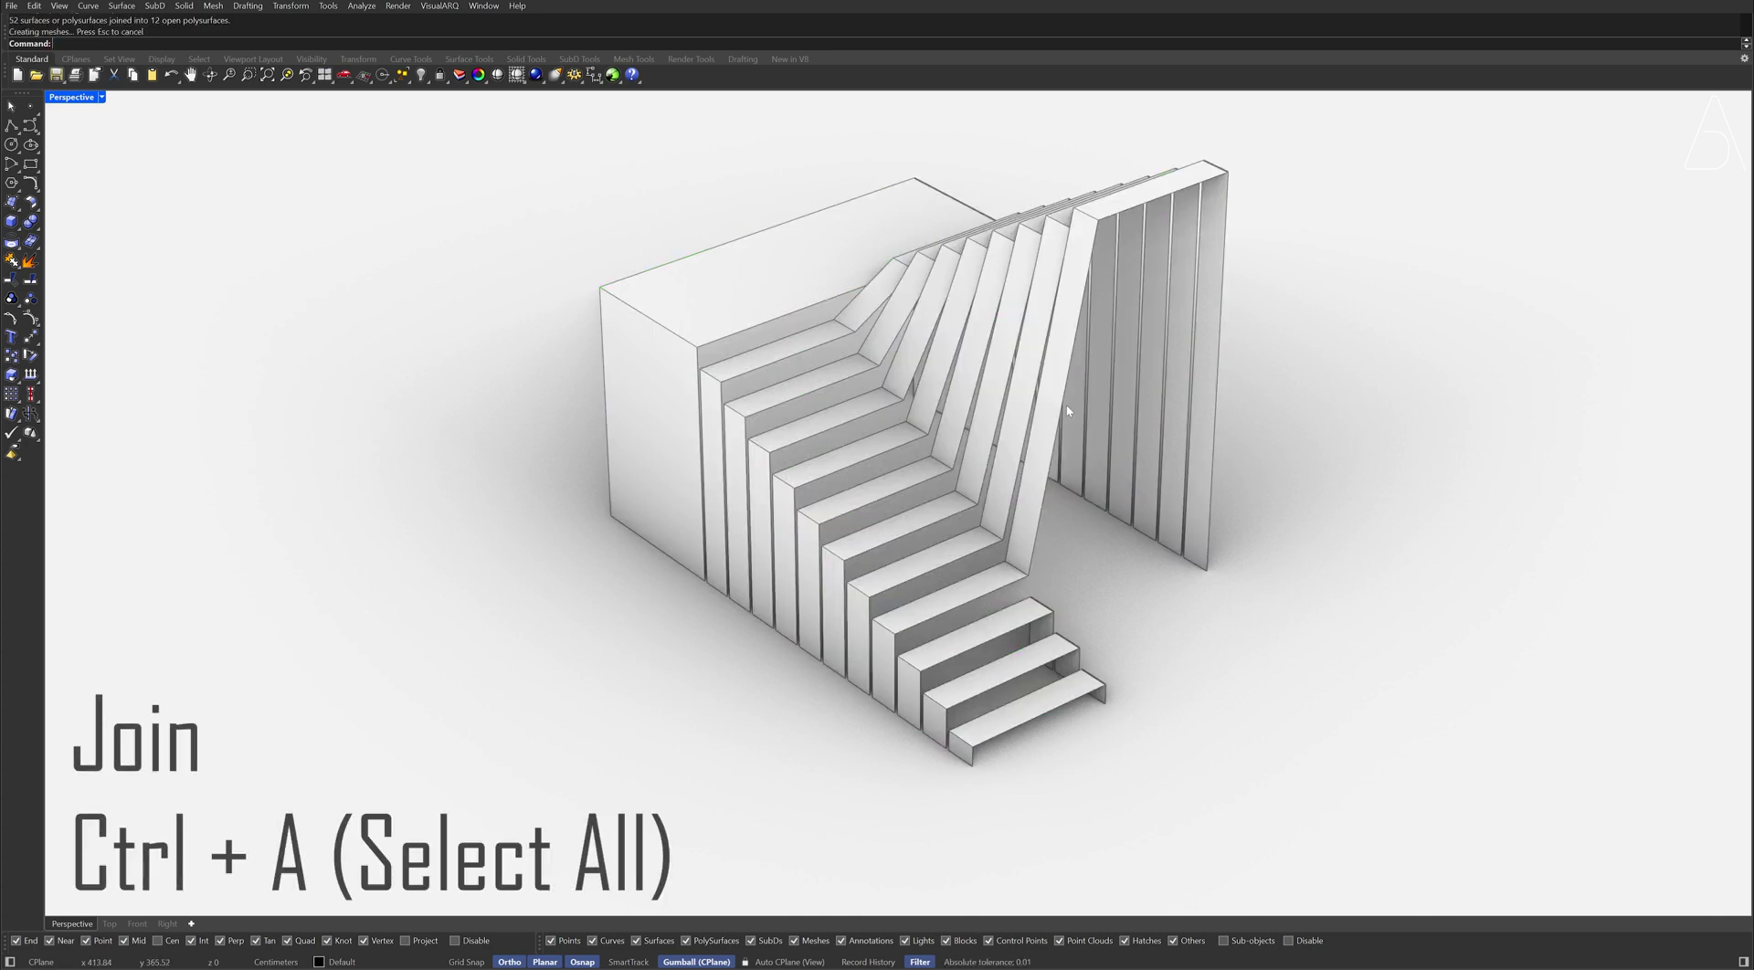
right_click_drag(1067, 411, 1012, 513)
type("Fil")
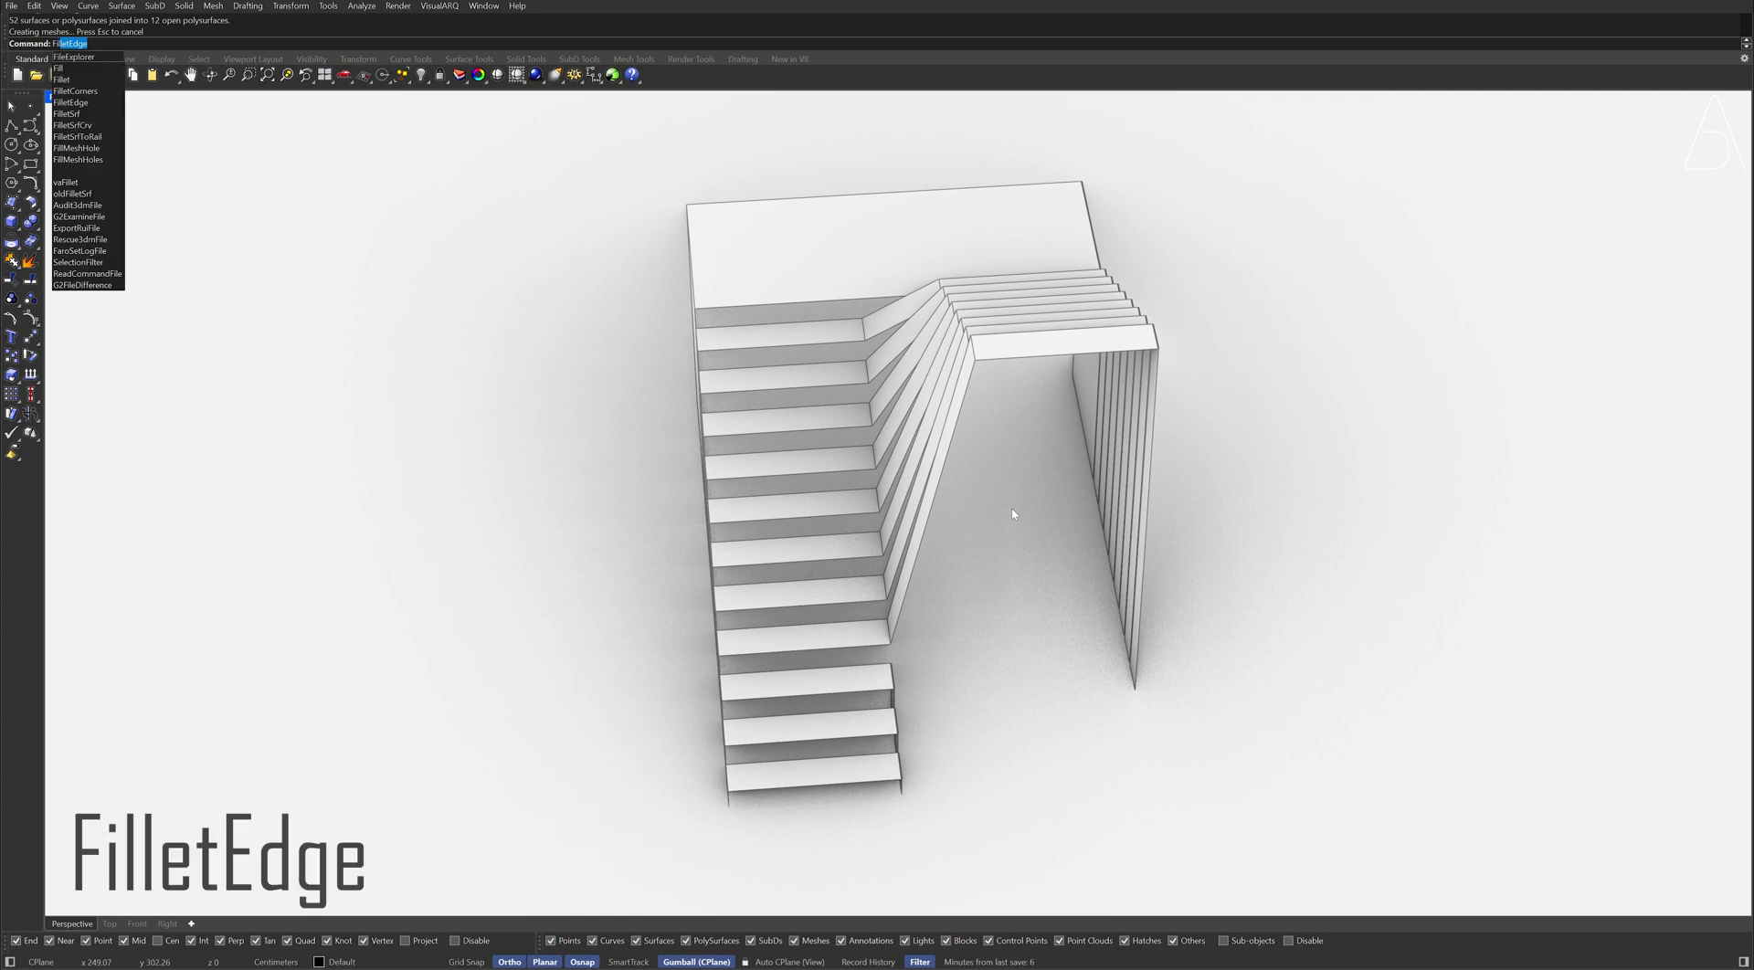
Step: Fillet the edges where the steps meet the sloped transitions with a 25-unit radius
key("Return")
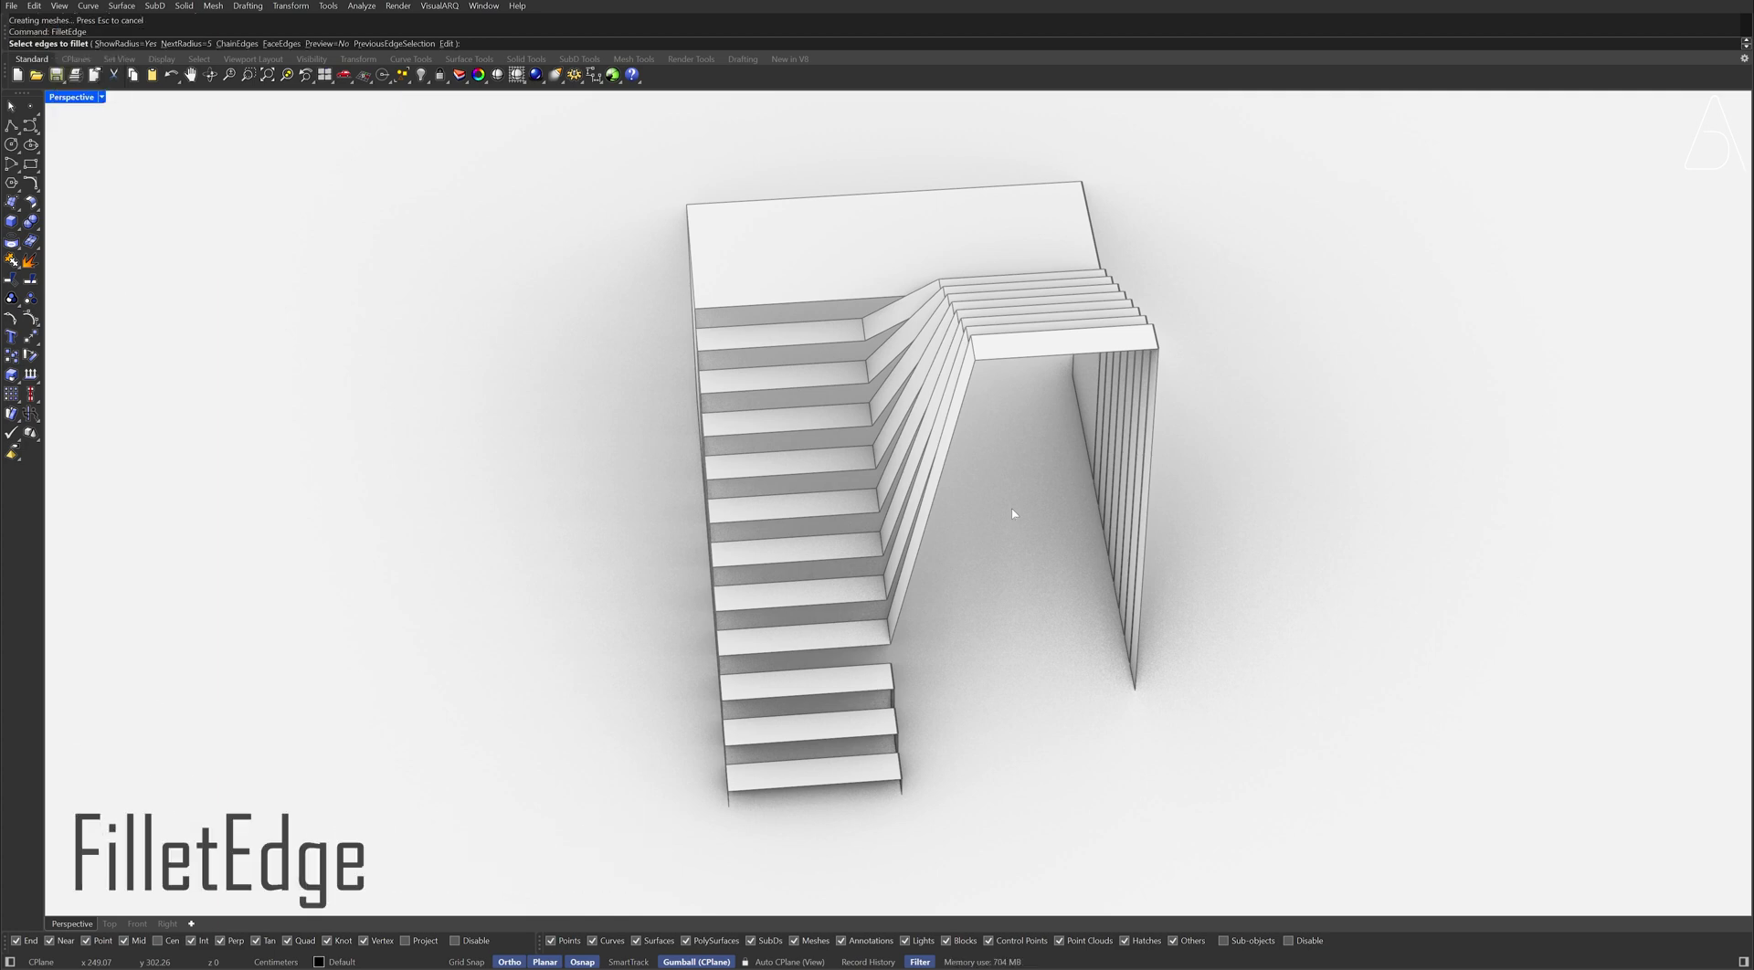
type("25")
key("Return")
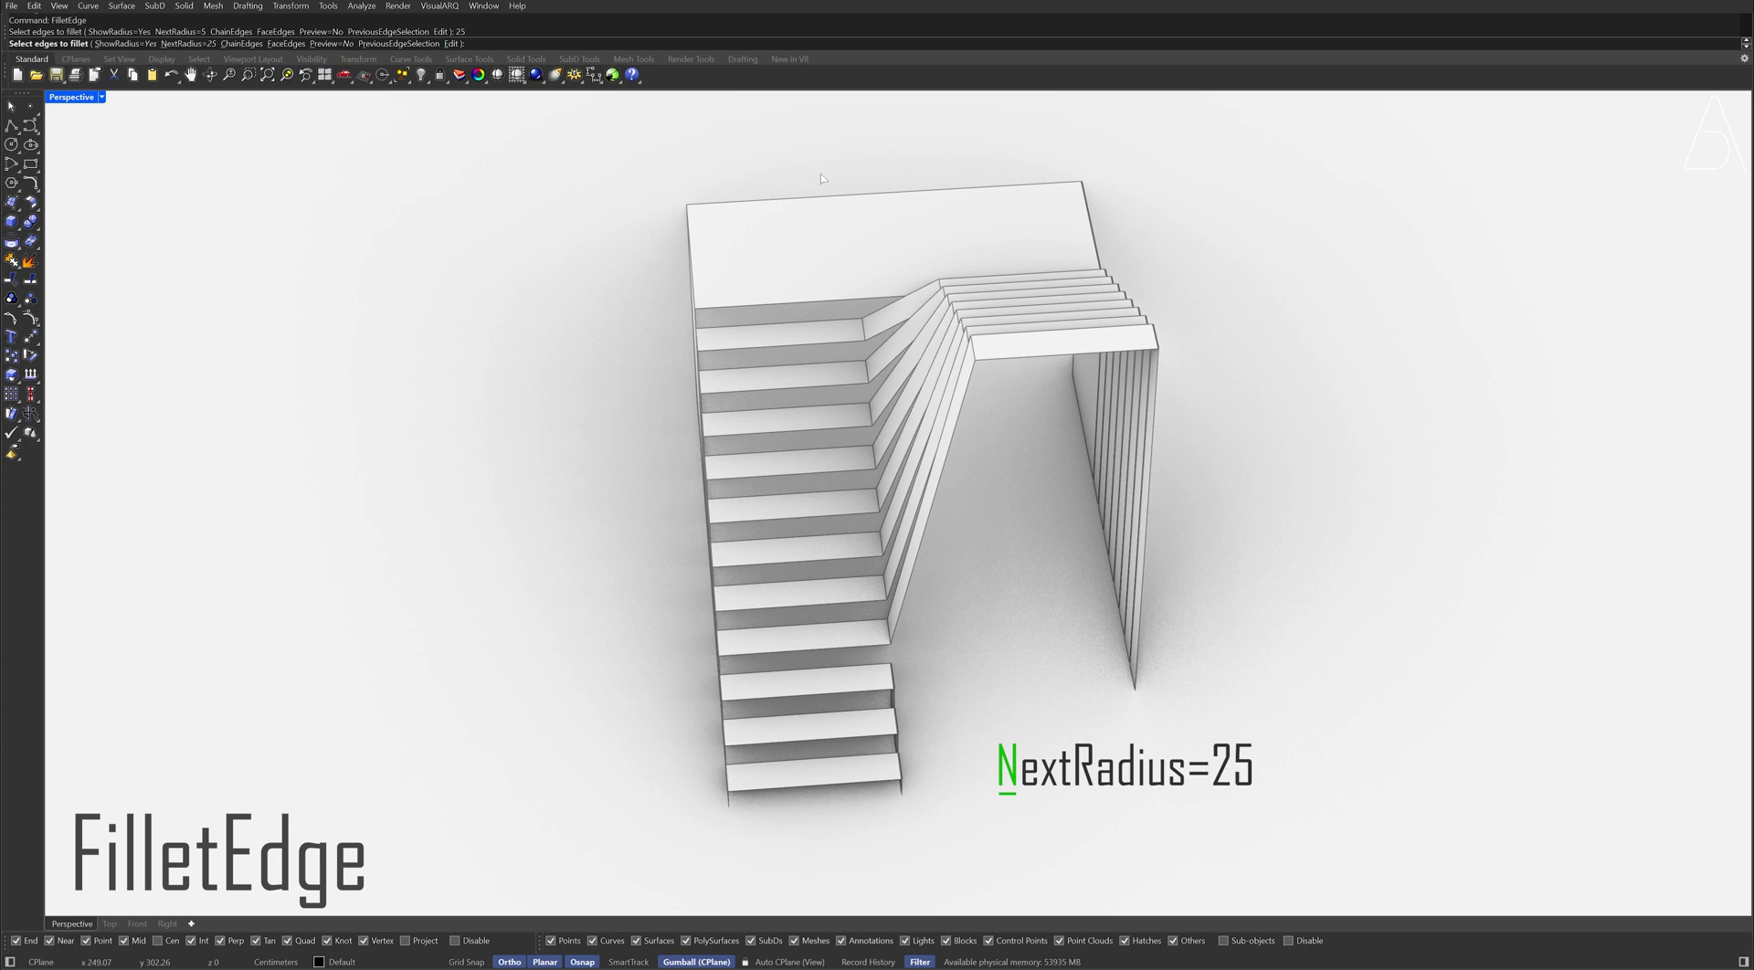
left_click_drag(847, 217, 1011, 661)
key("Return")
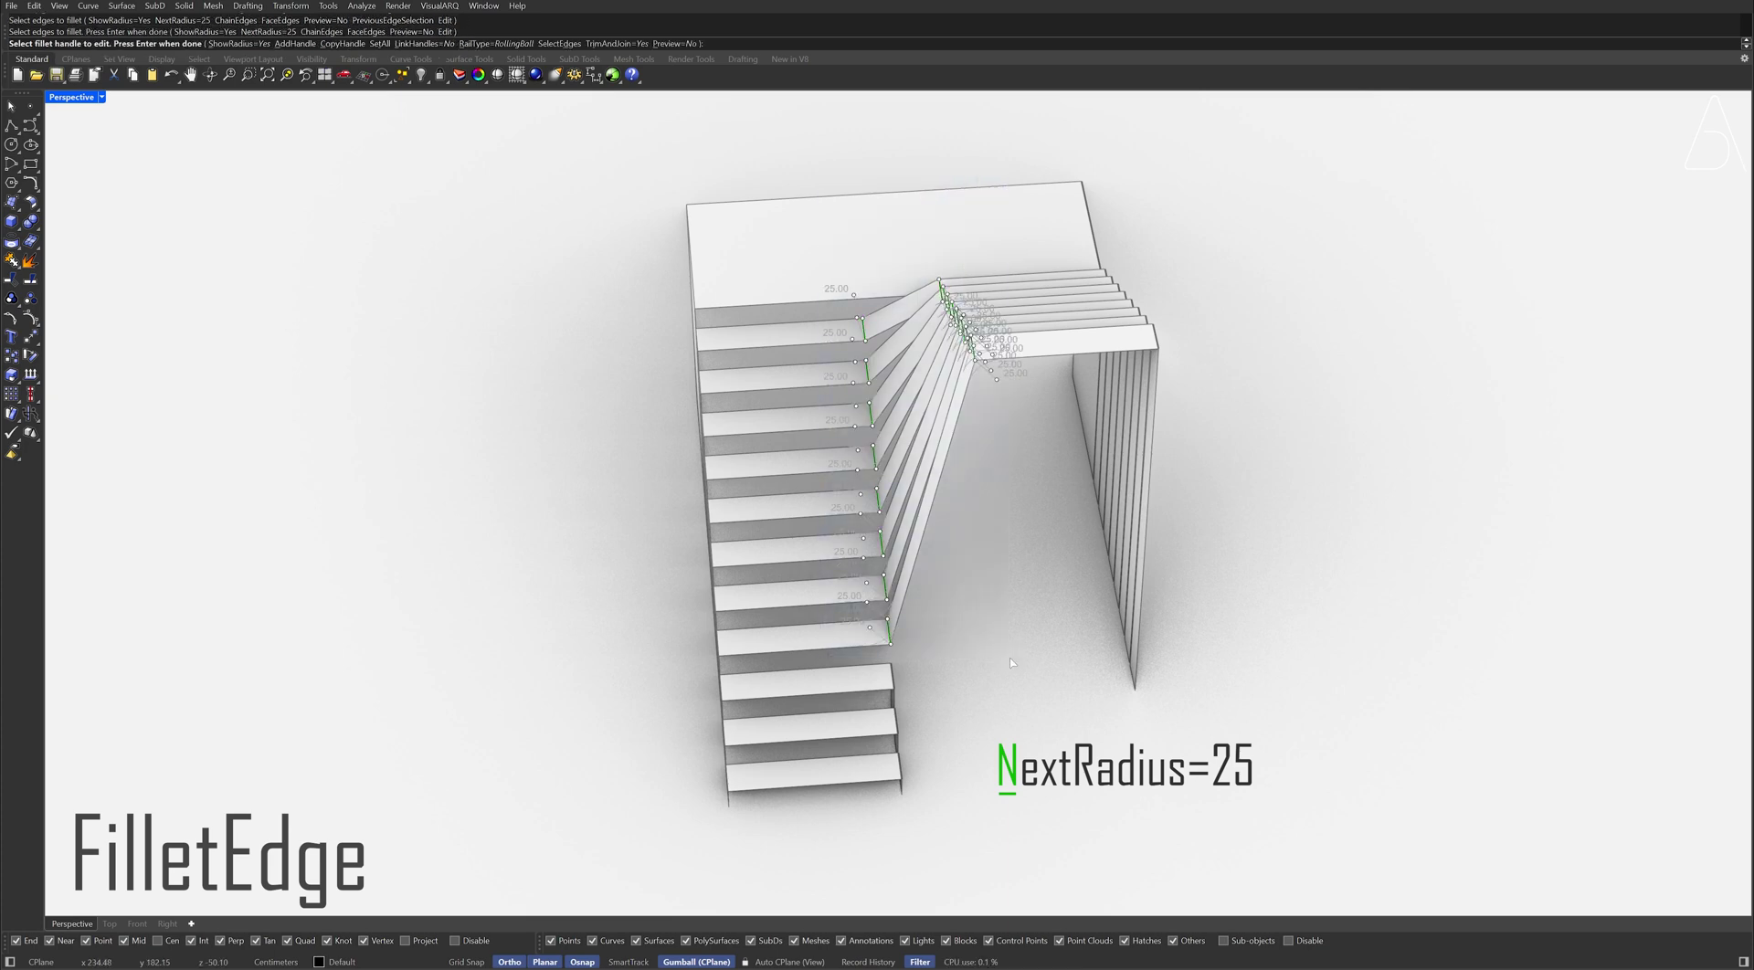
key("Return")
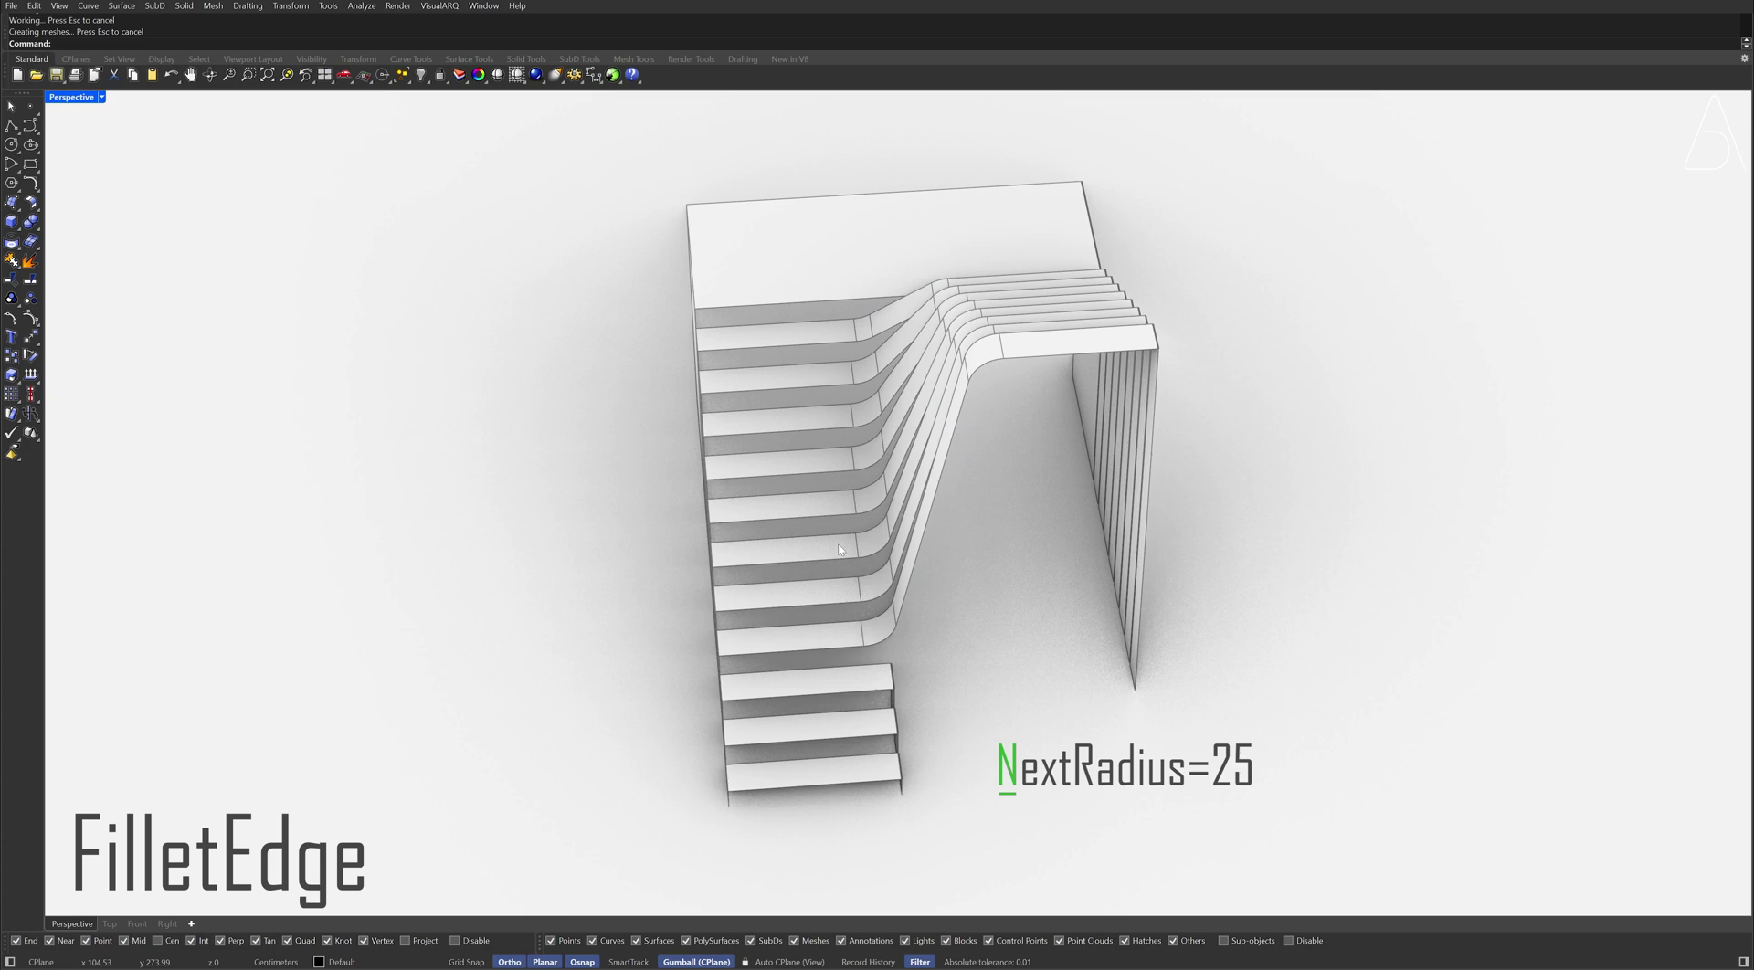
right_click_drag(976, 631, 890, 522)
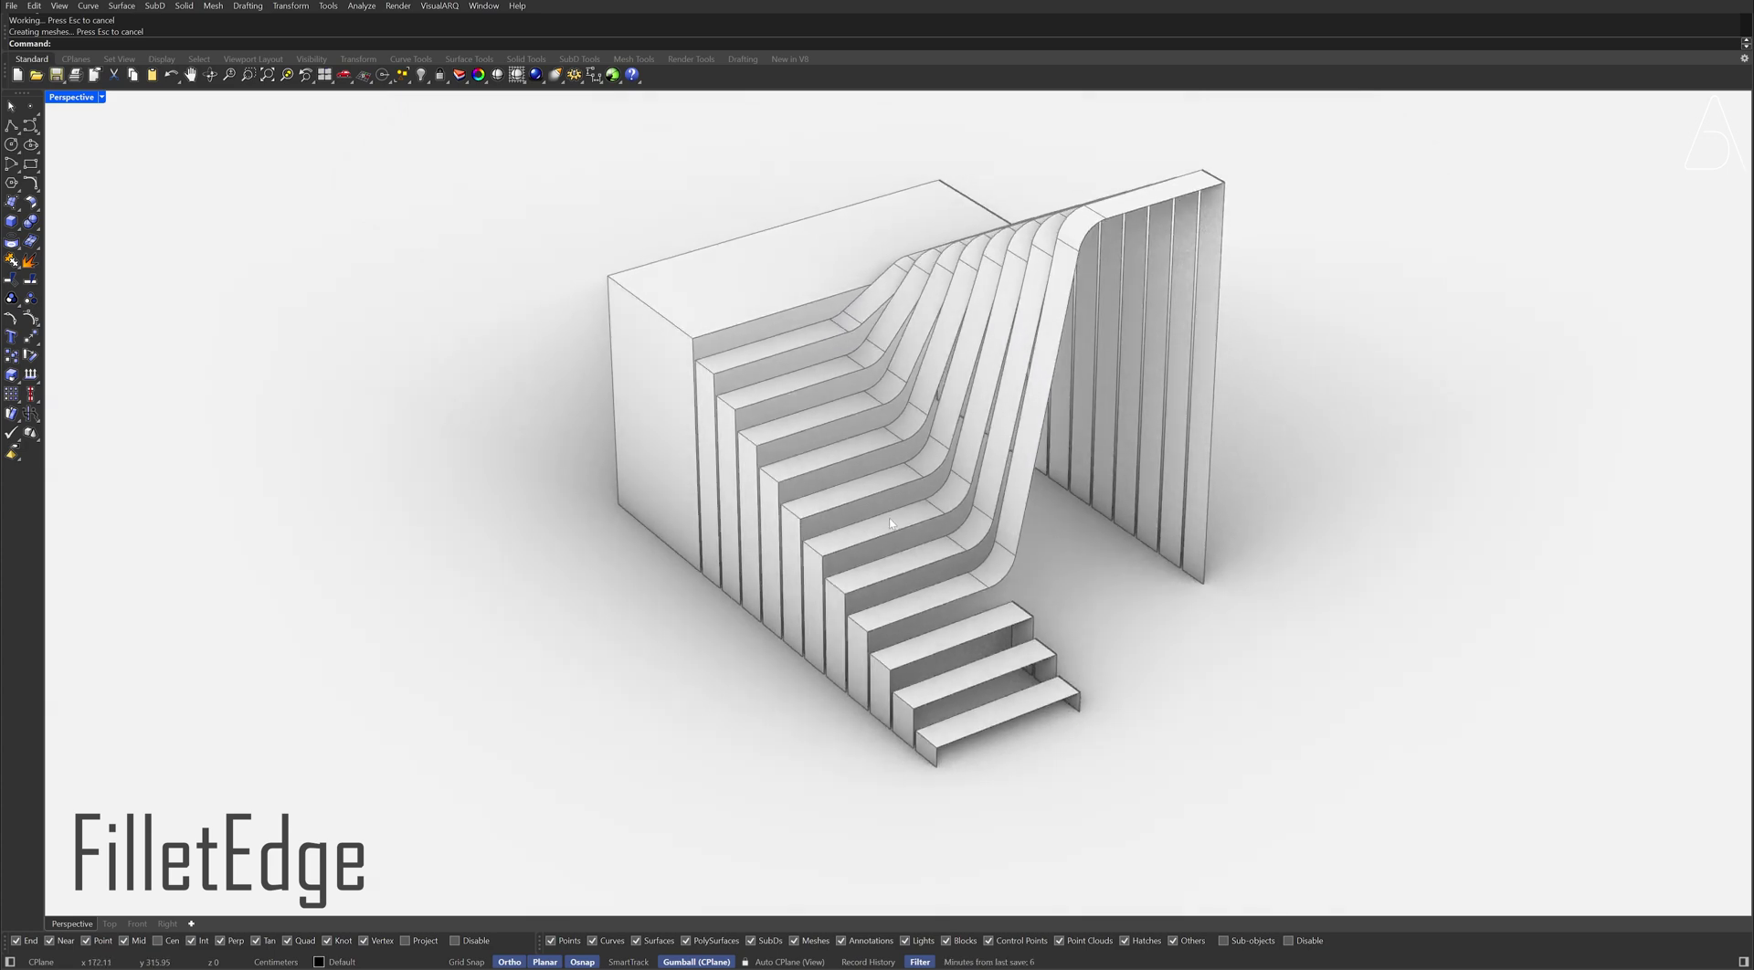
Step: Window-select all remaining staircase edges and fillet them with a 10-unit radius
key("Return")
type("10")
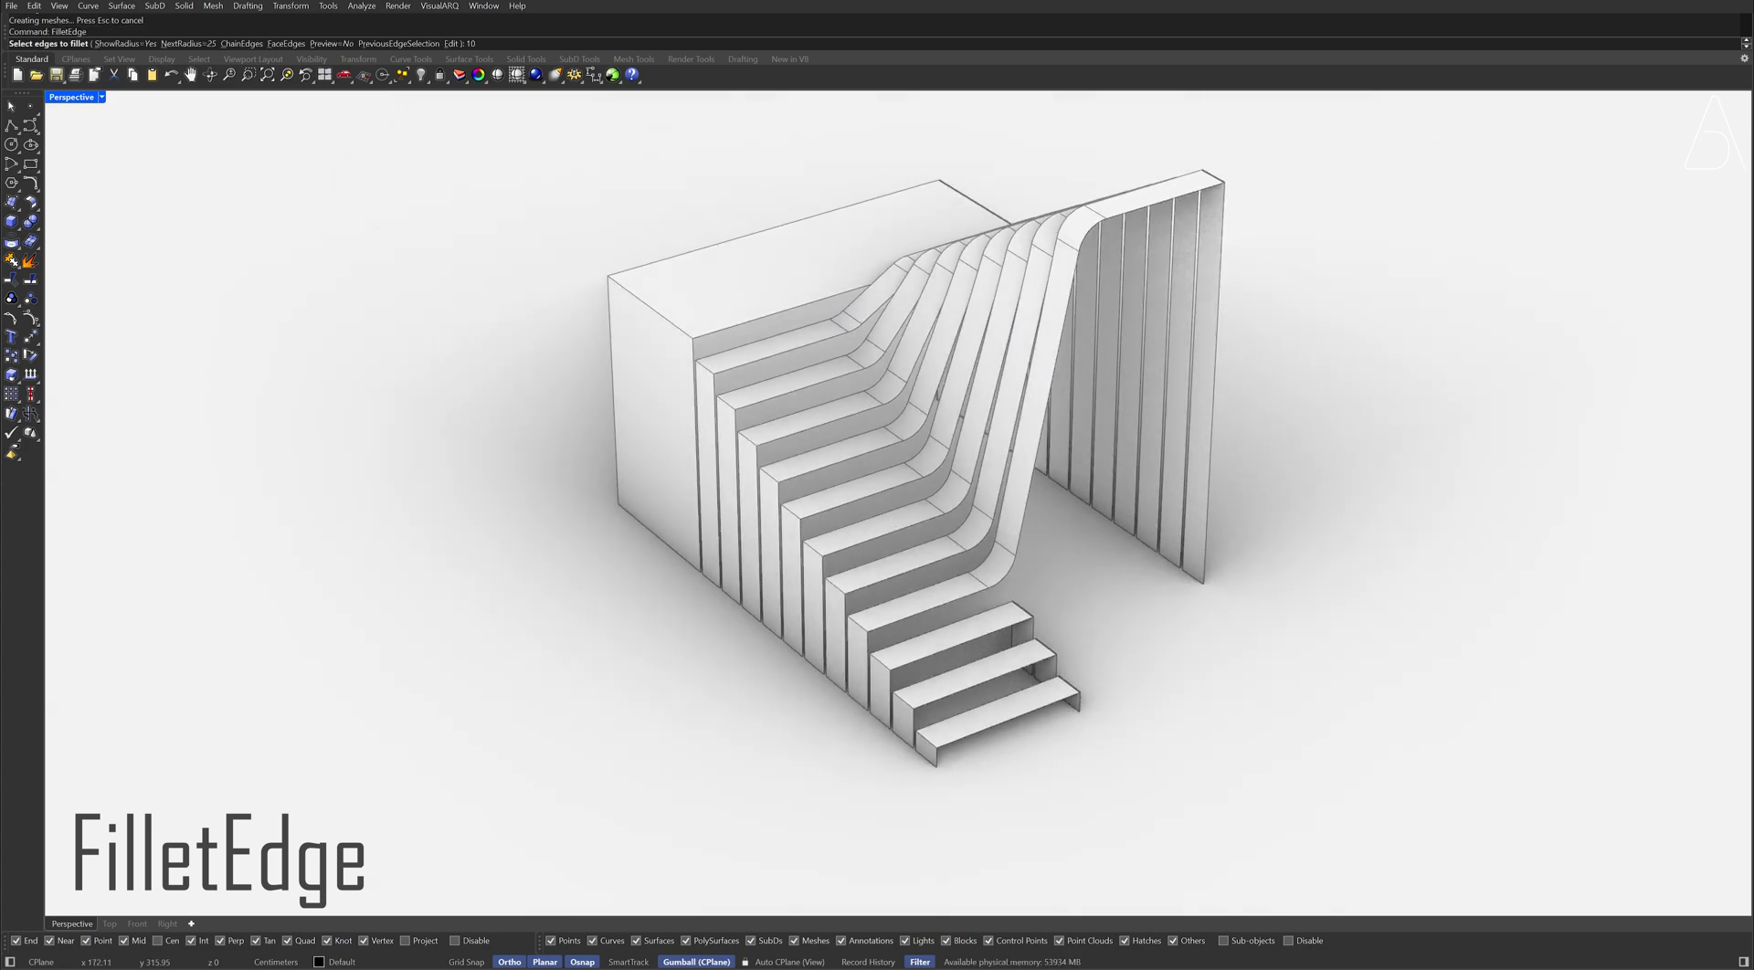
key("Return")
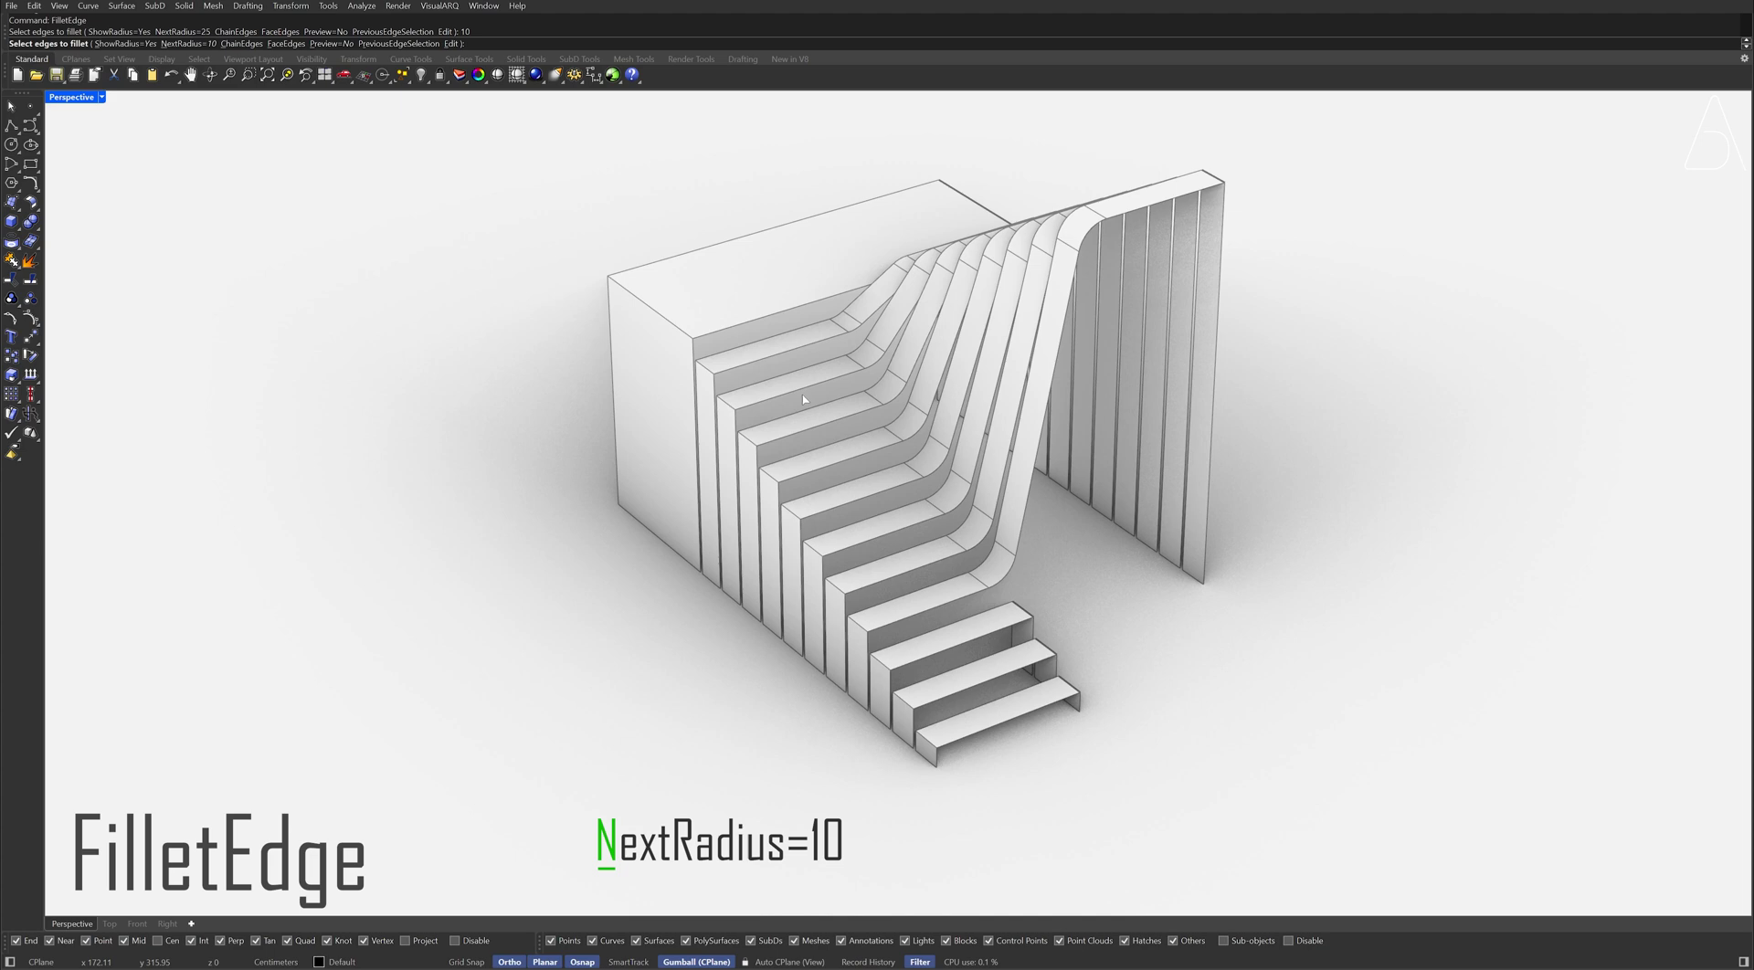
key("ctrl+a")
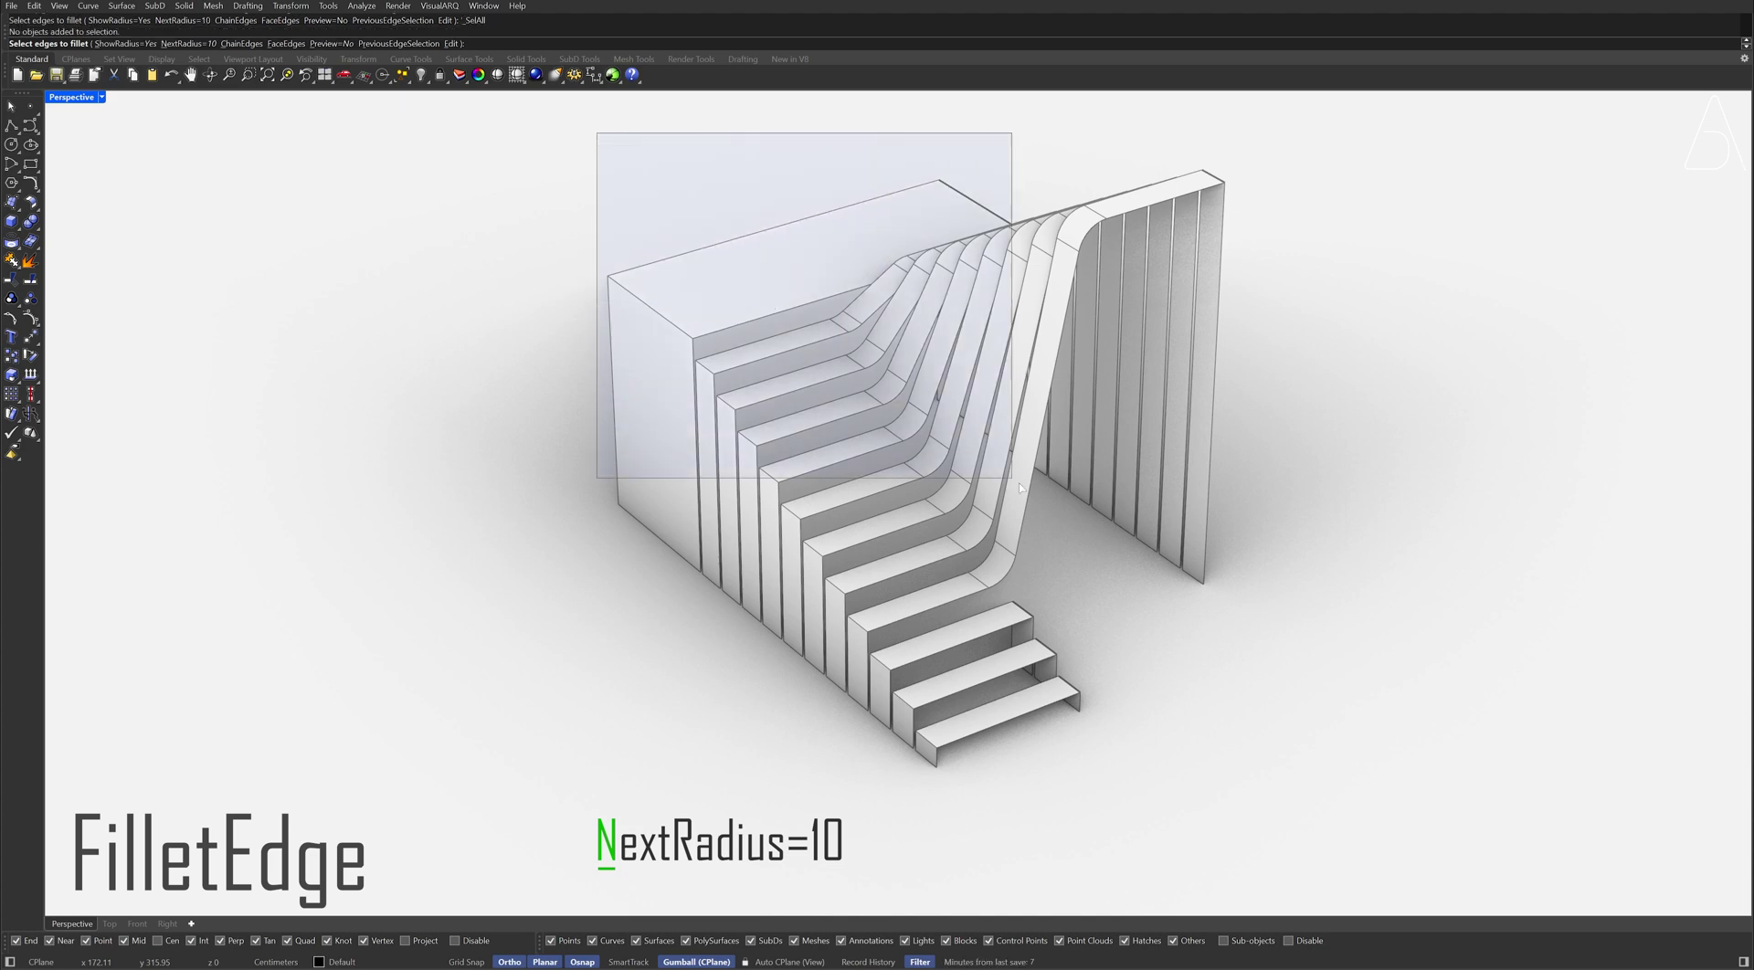
left_click_drag(616, 168, 1369, 816)
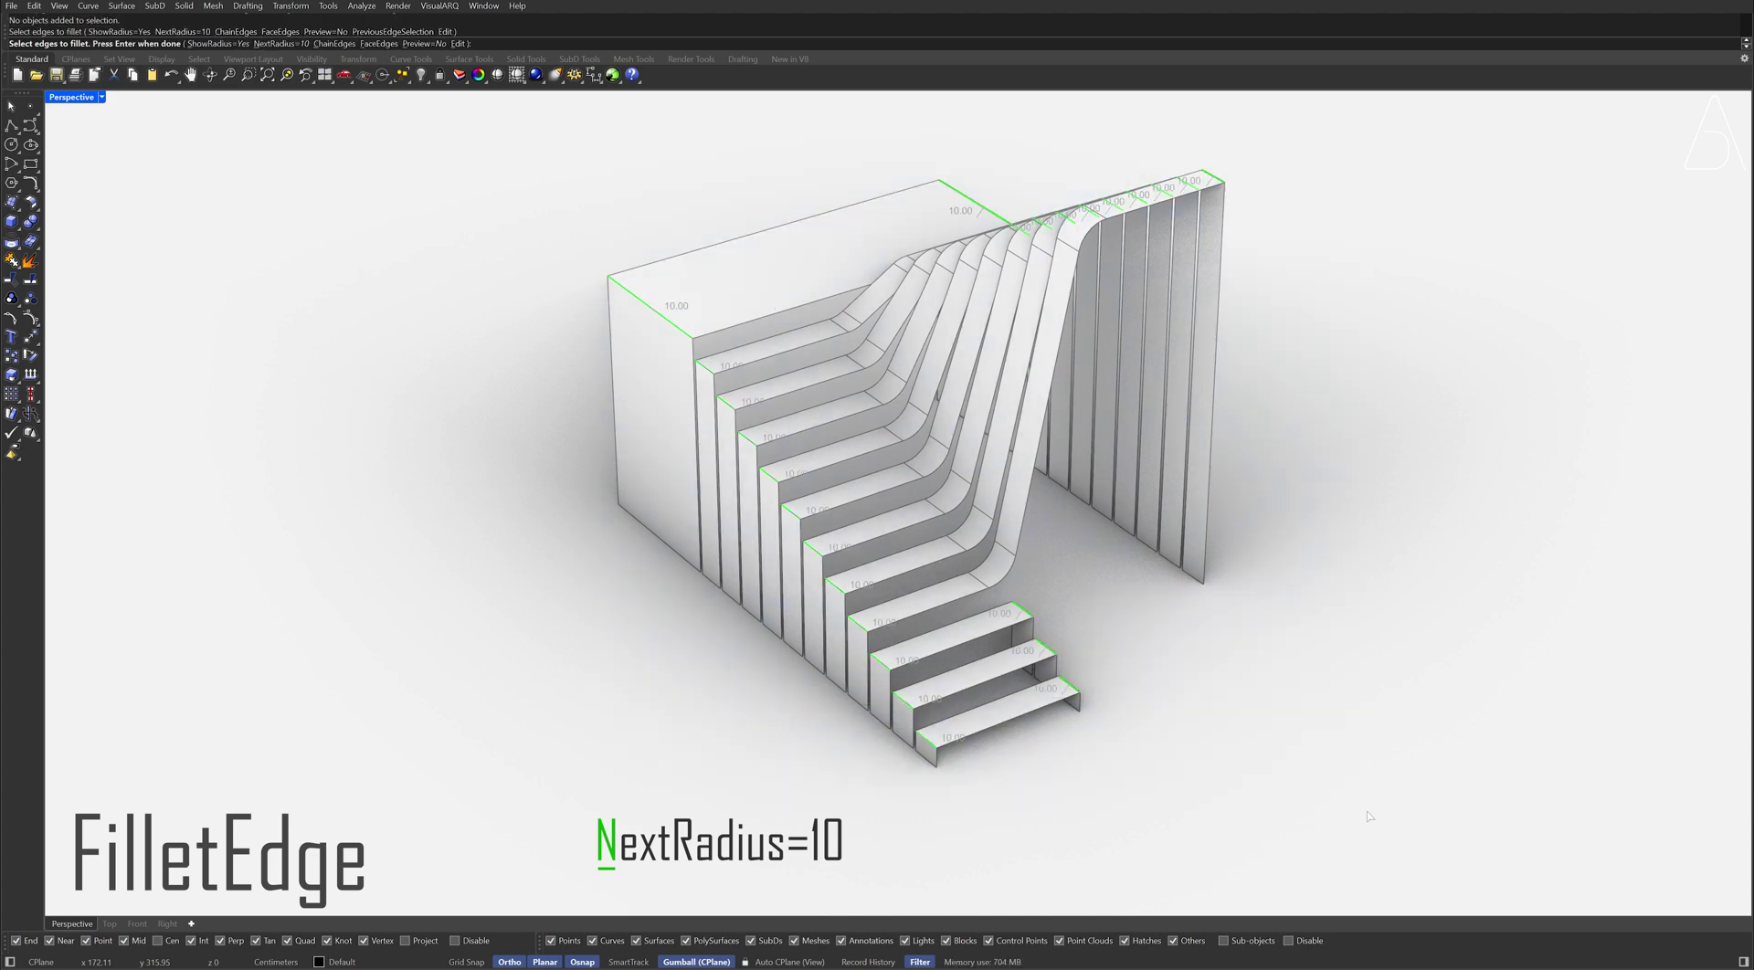
key("Return")
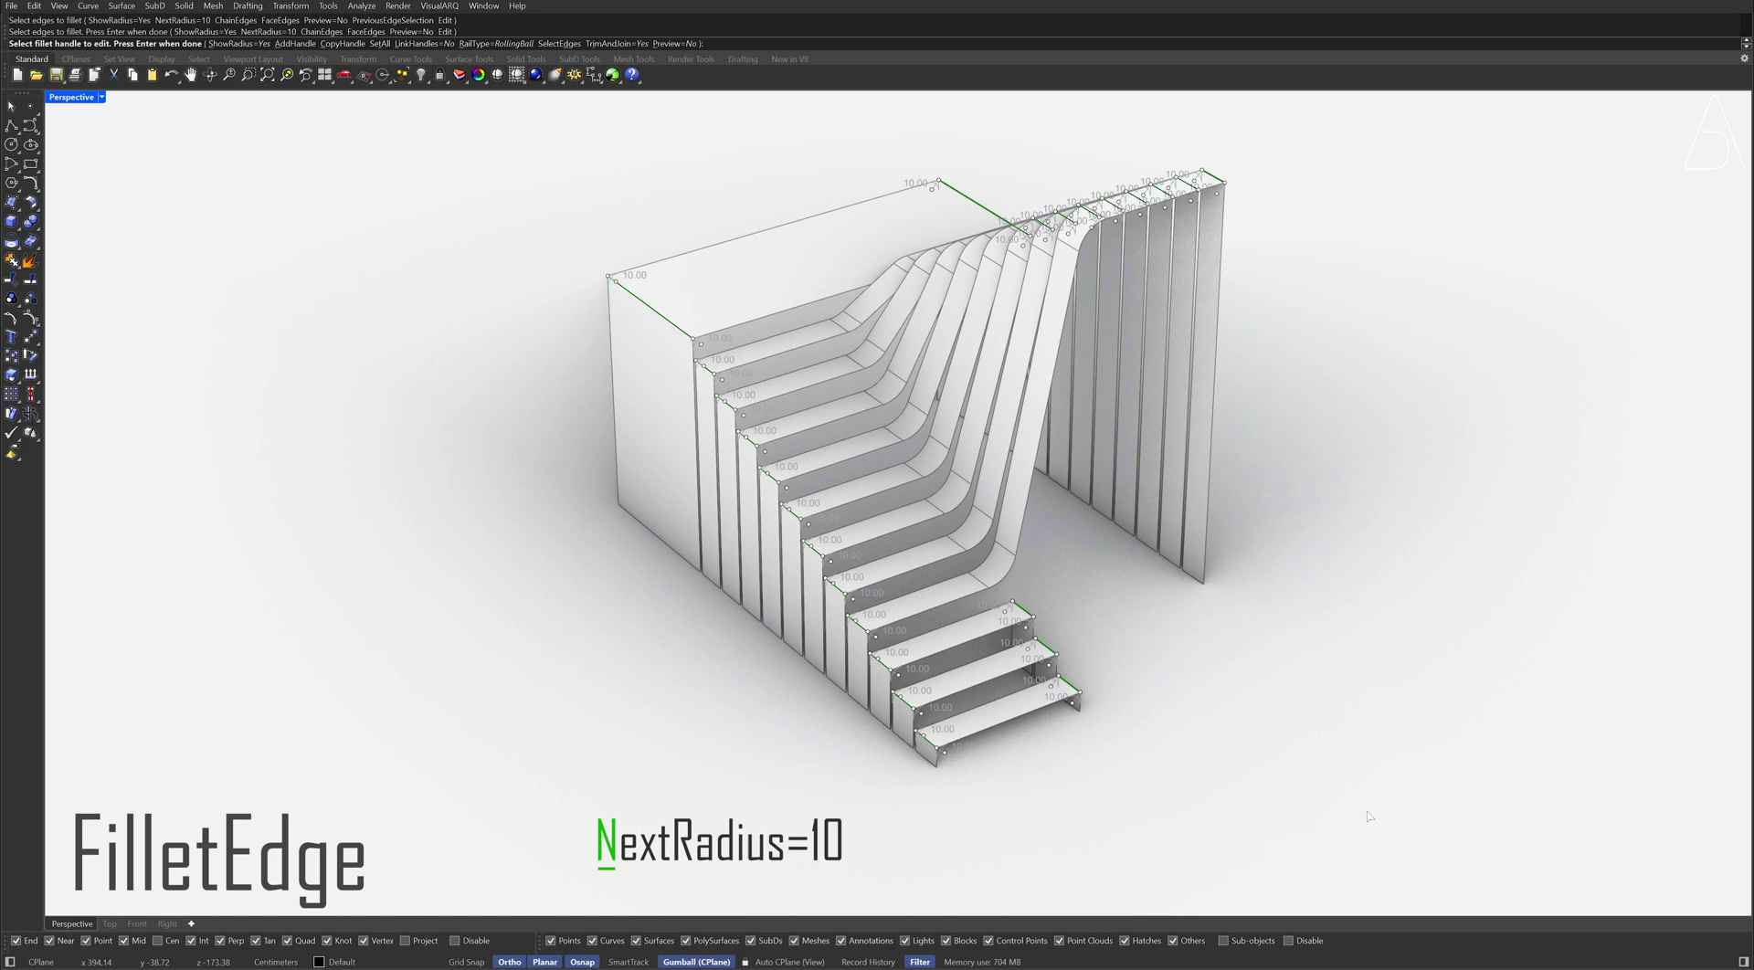
key("Return")
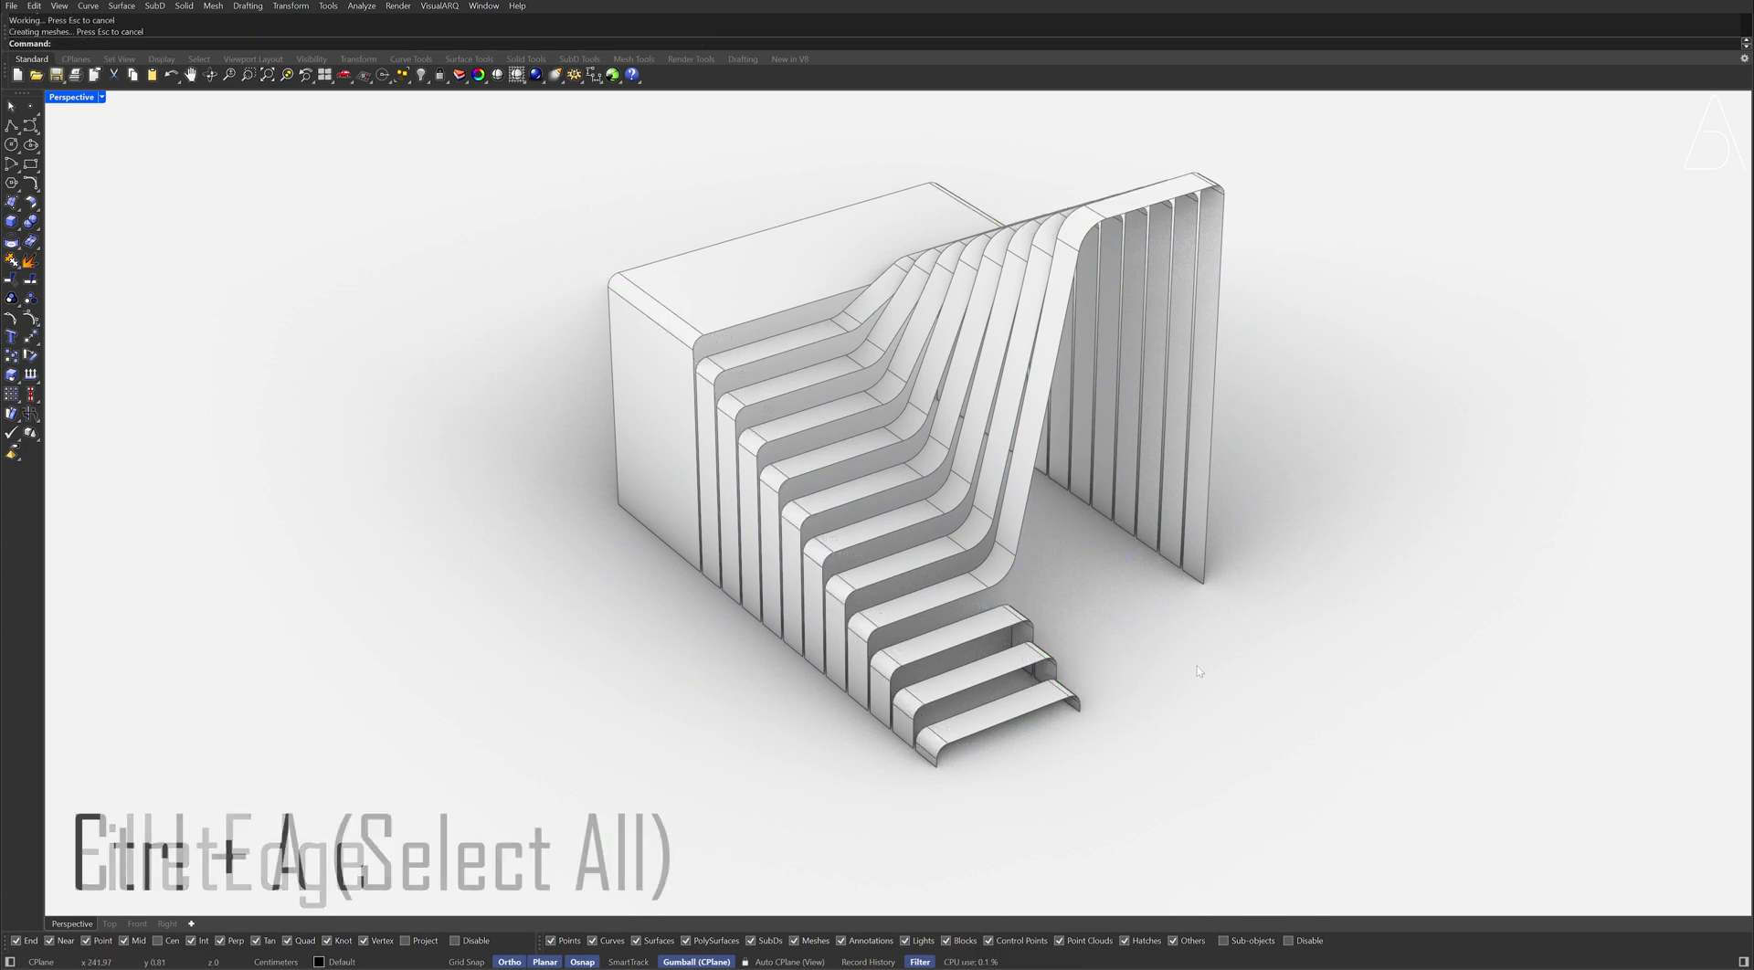
key("ctrl+a")
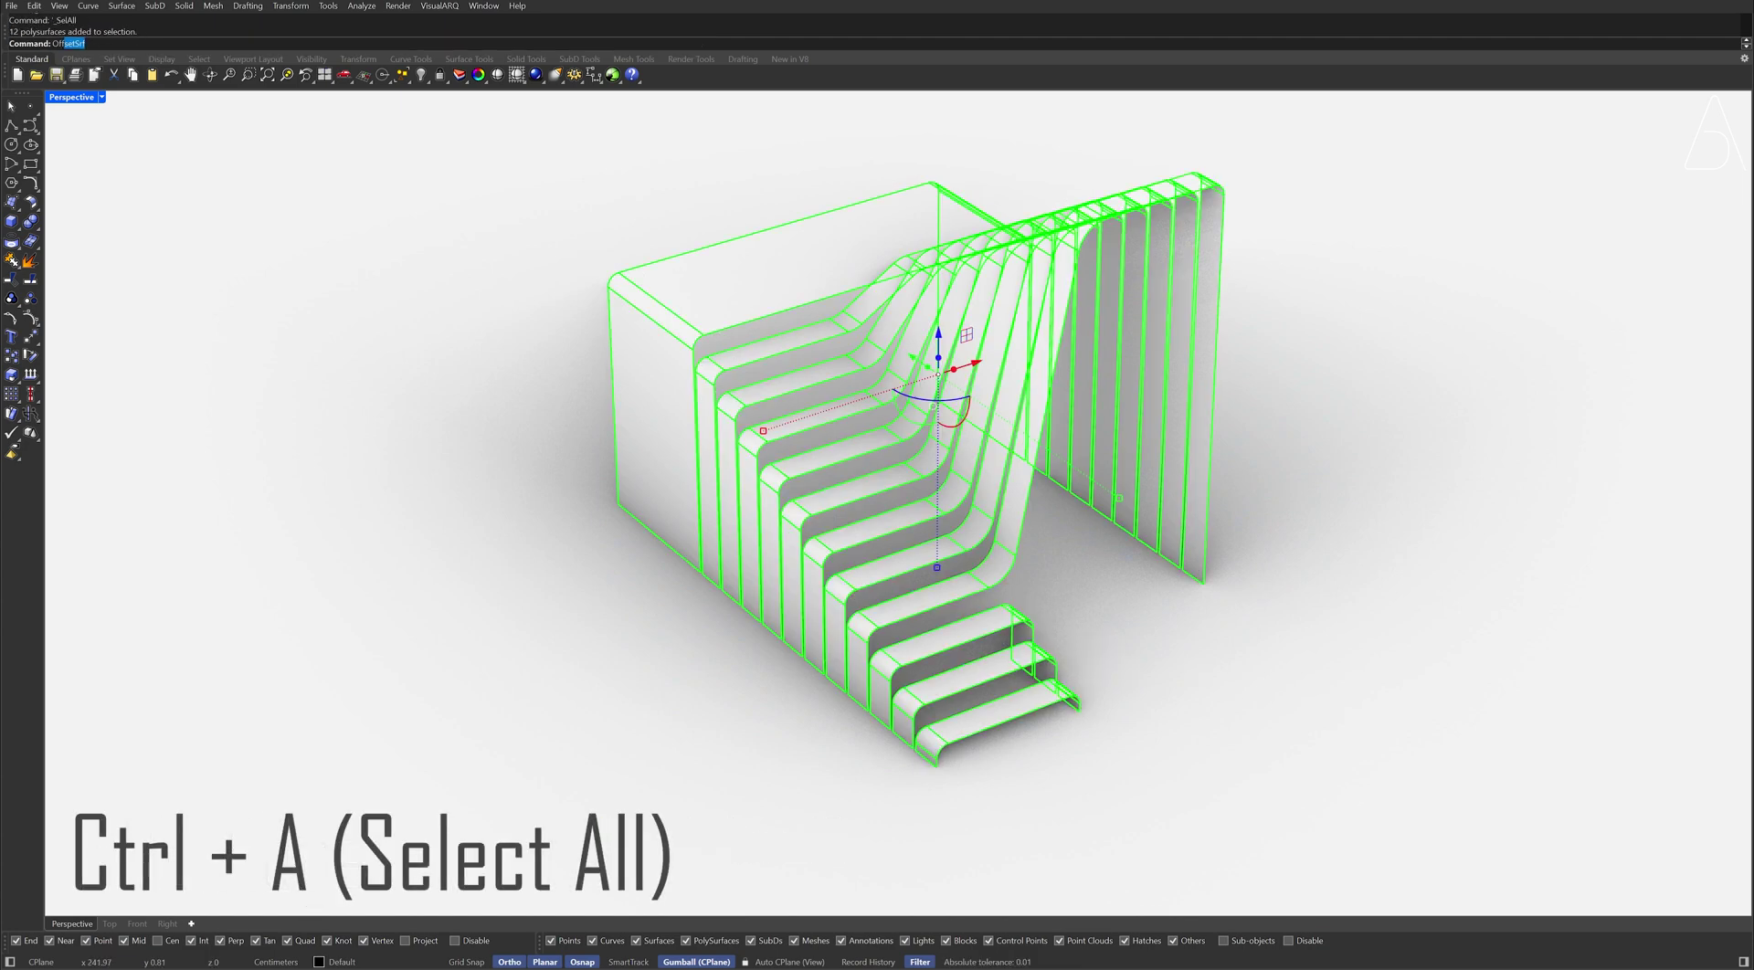
Step: Offset all twelve polysurfaces into 5-unit-thick solids, flipping every offset direction
key("Return")
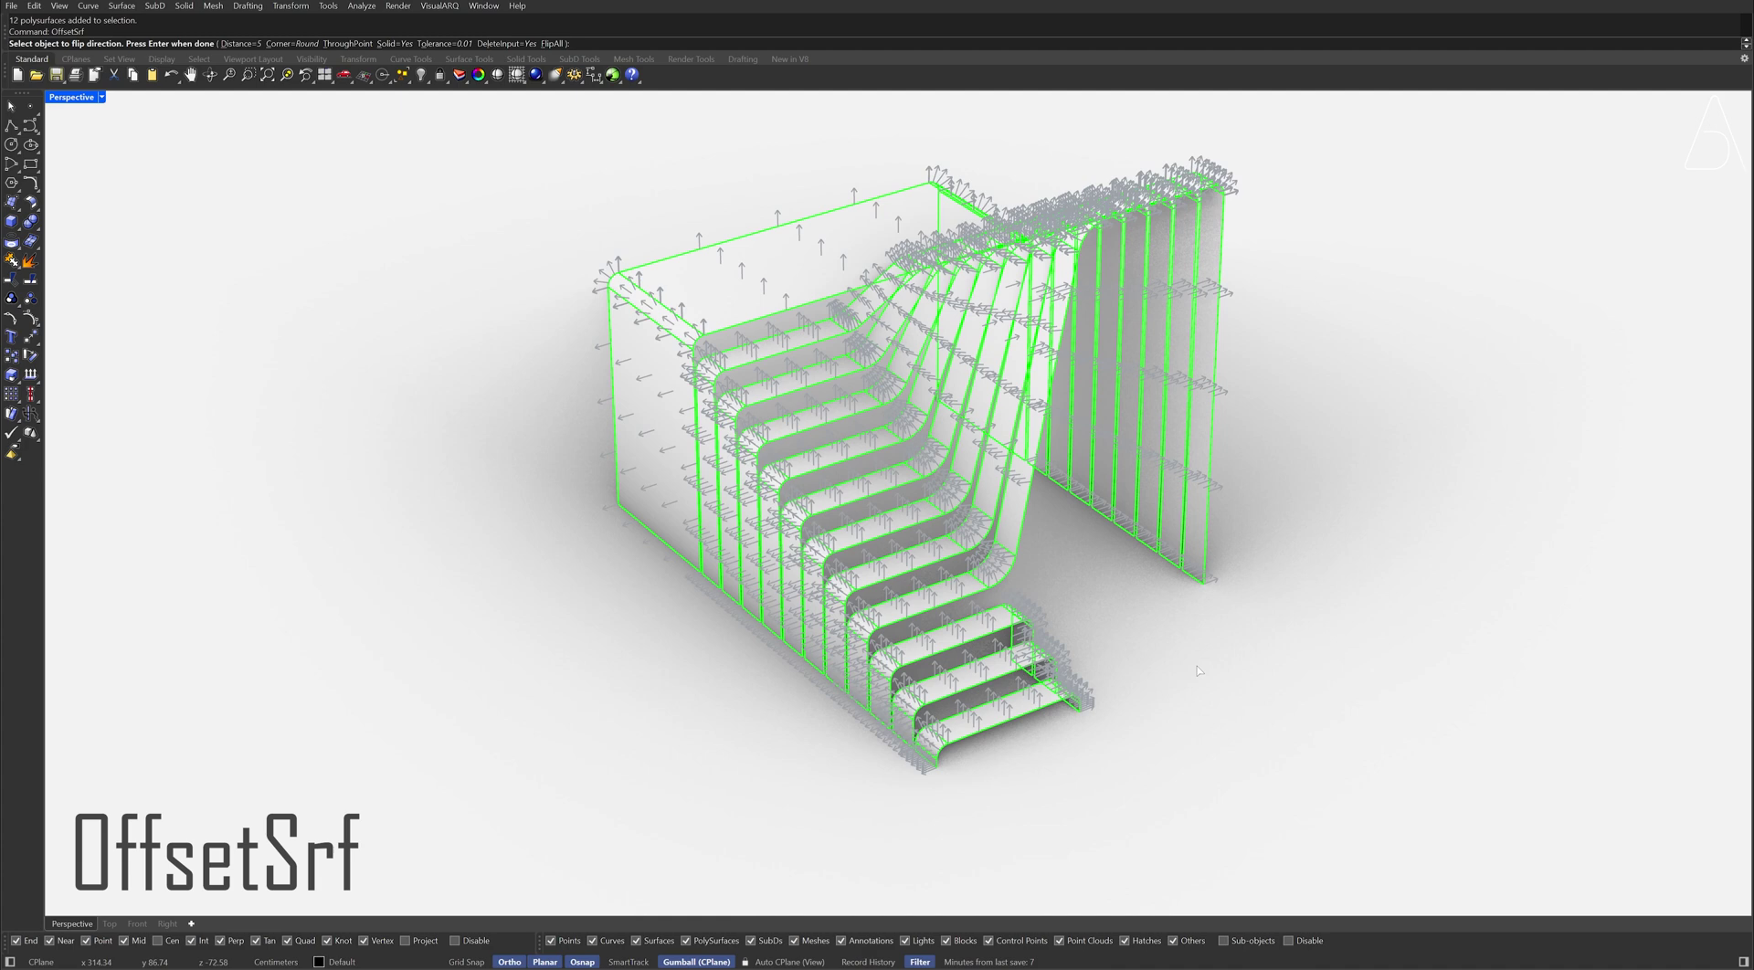
type("f")
key("Return")
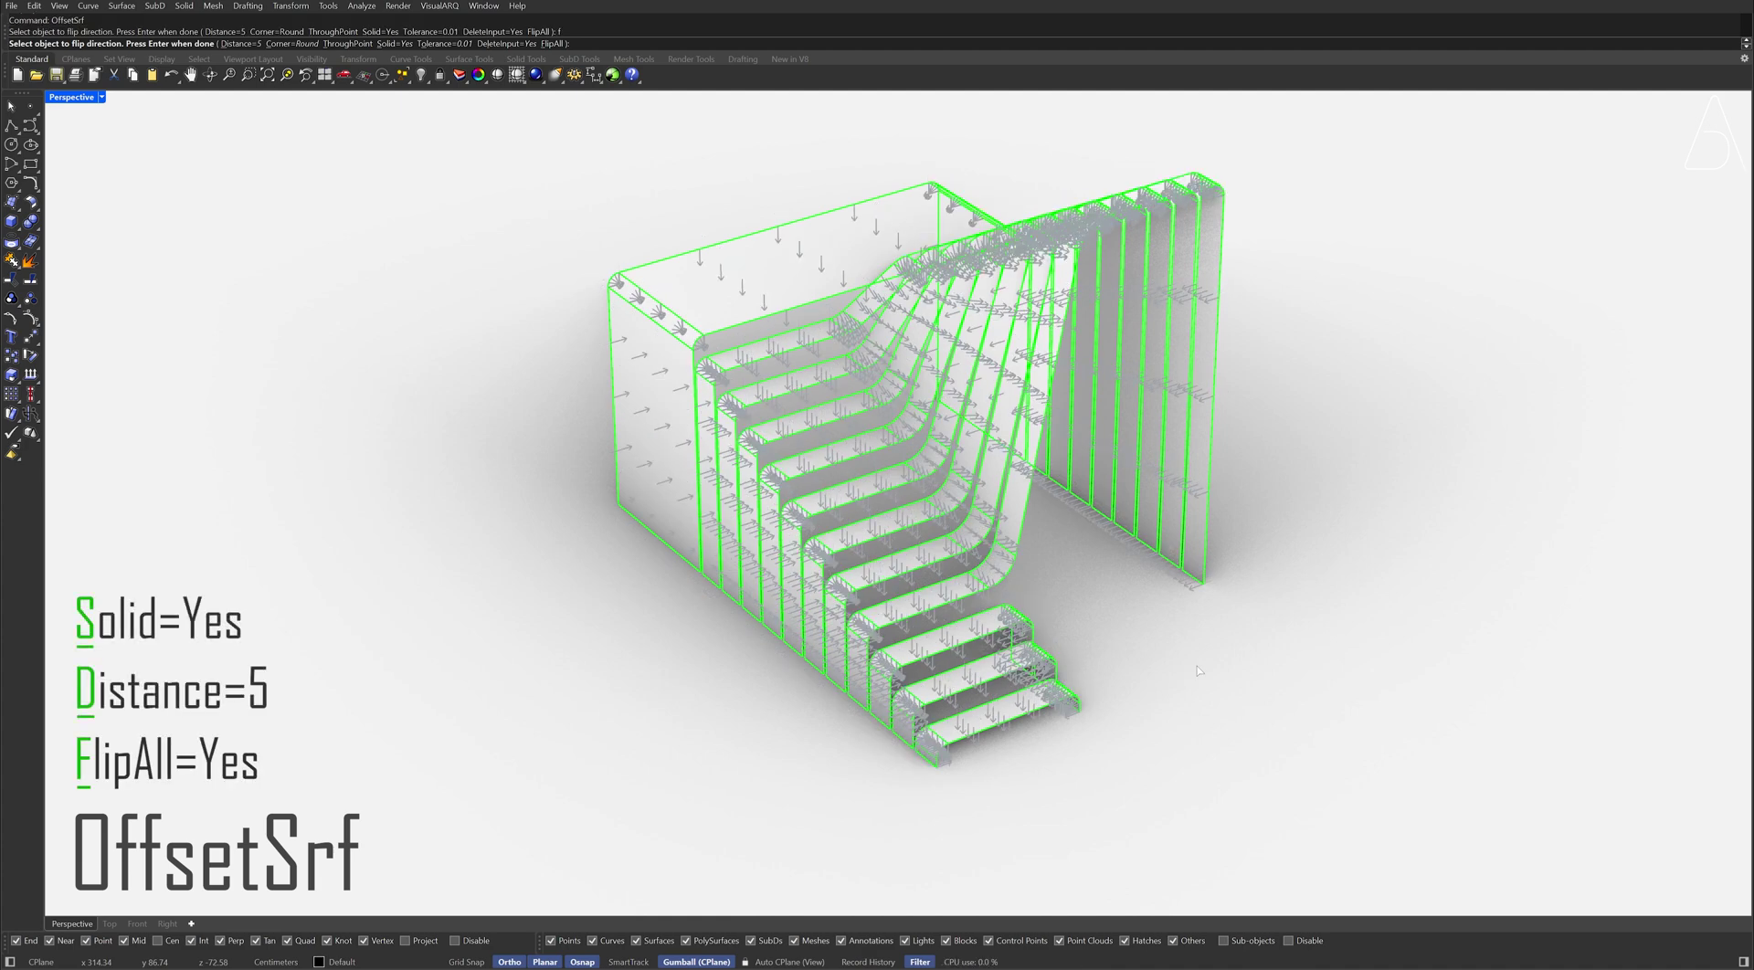
key("Return")
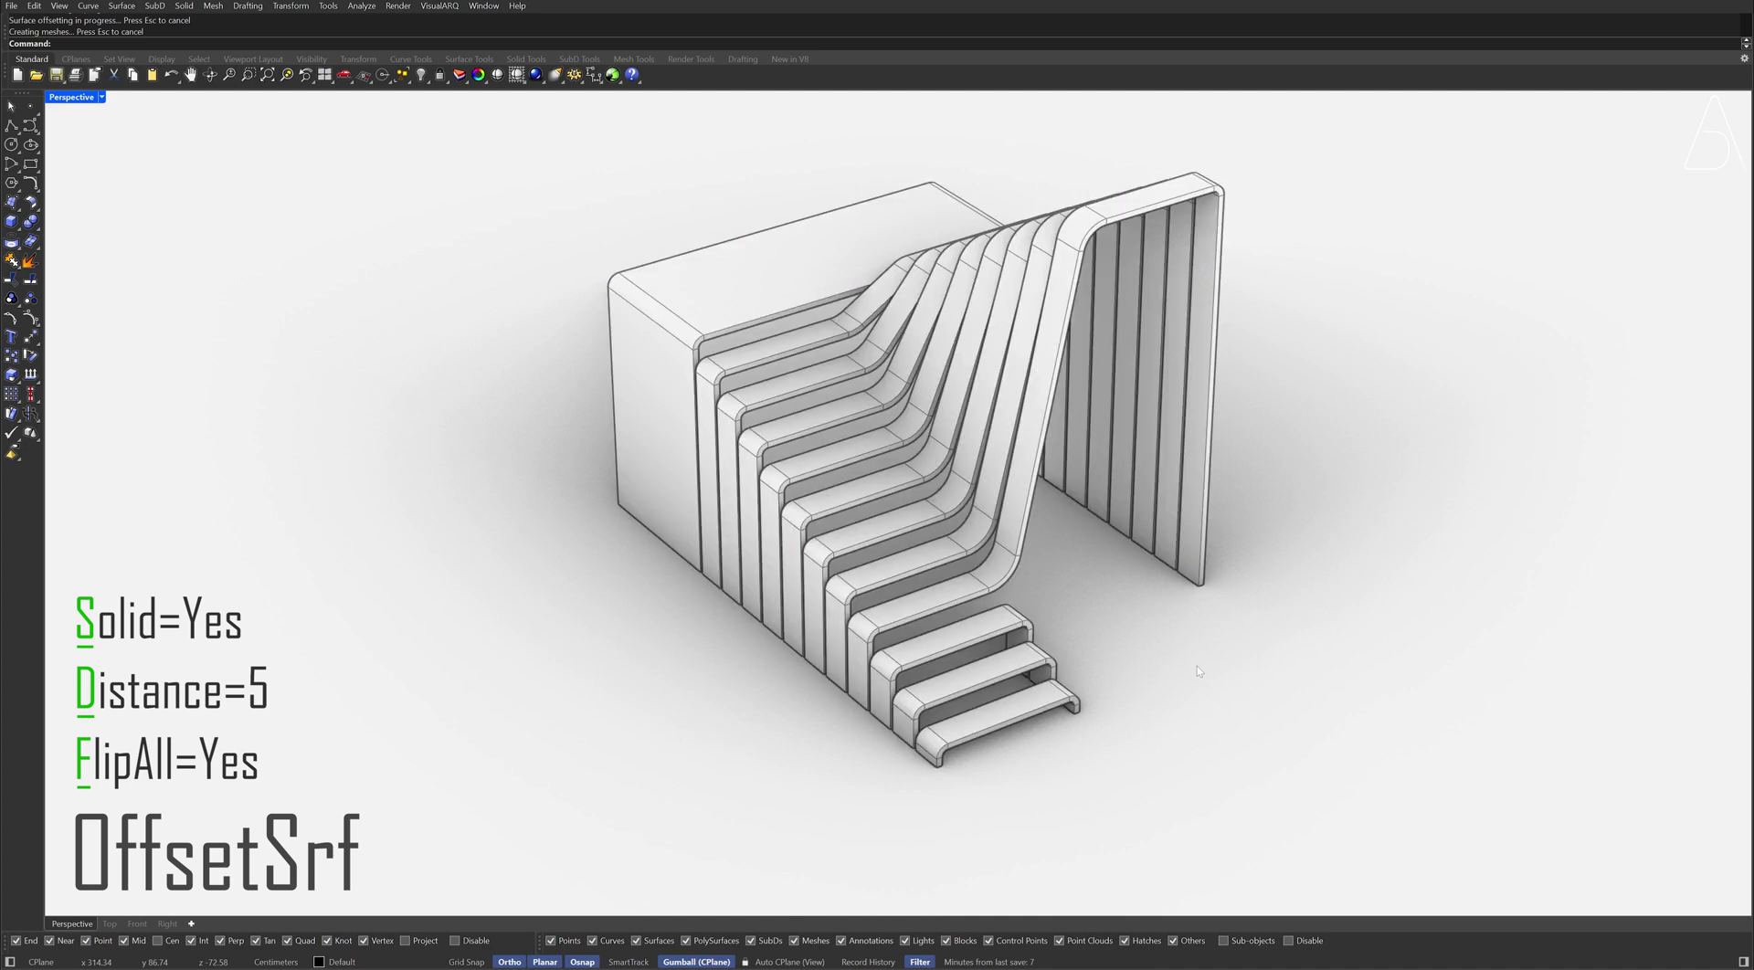